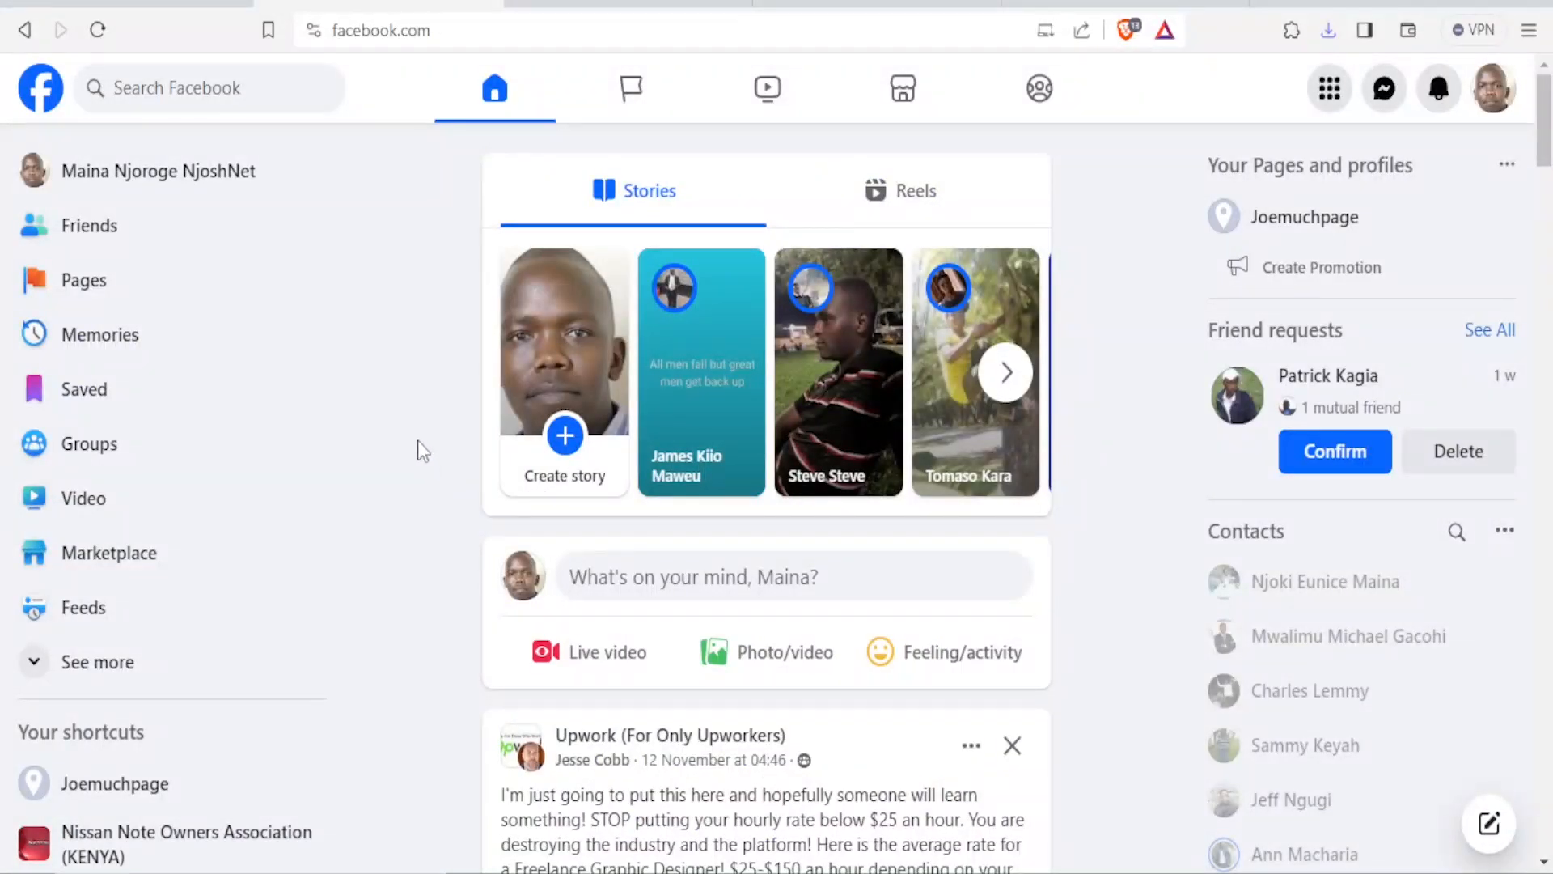
# Open the list of managed Pages and look over the name, category and bio fields of the new Page form.
pyautogui.click(170, 294)
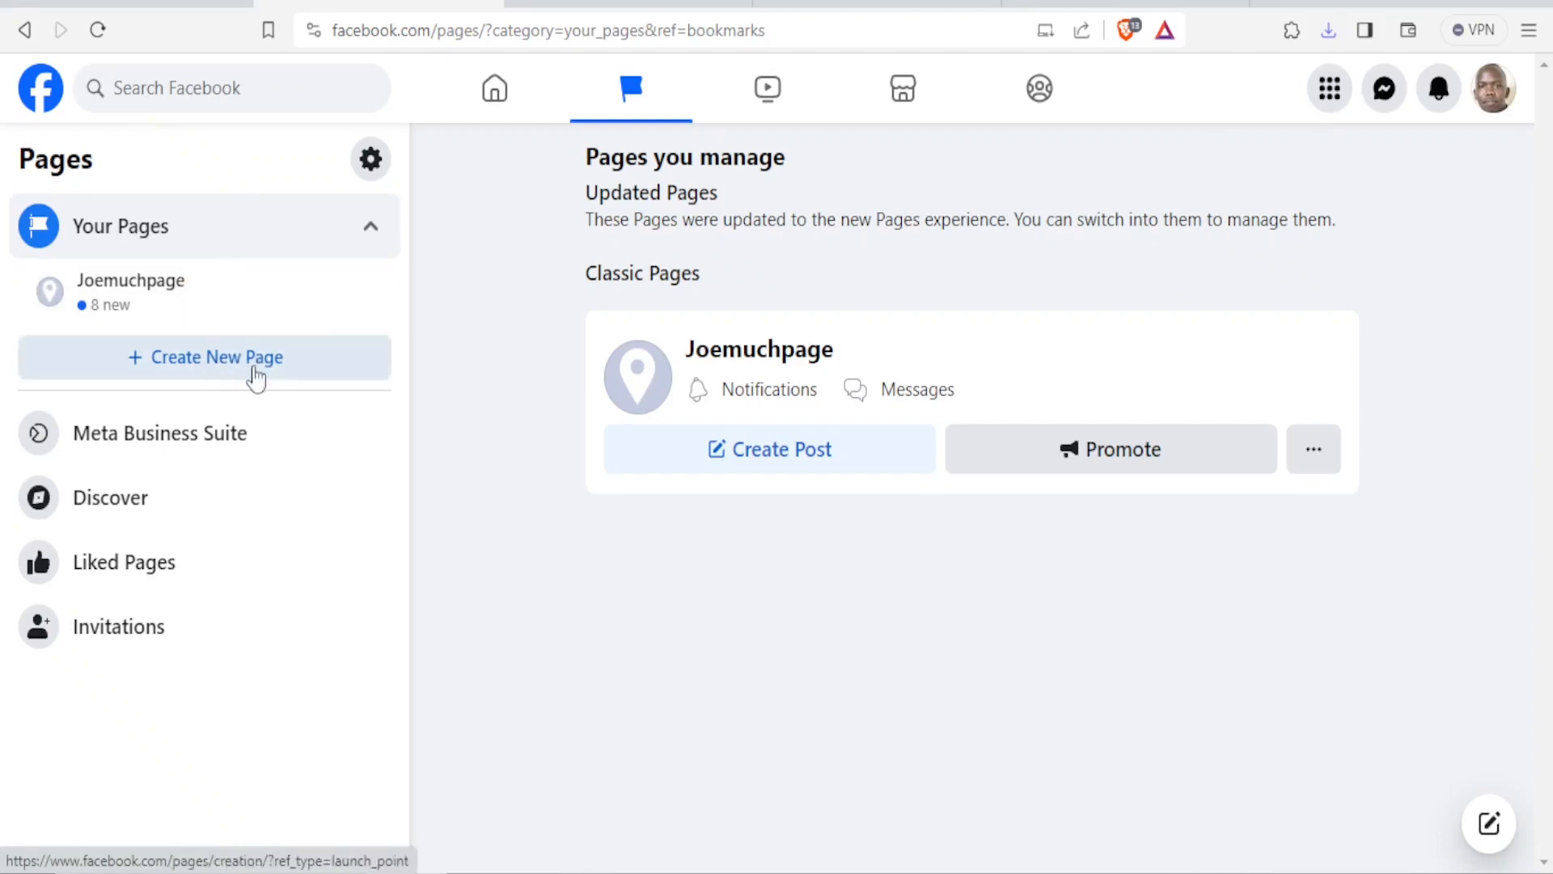
pyautogui.click(243, 338)
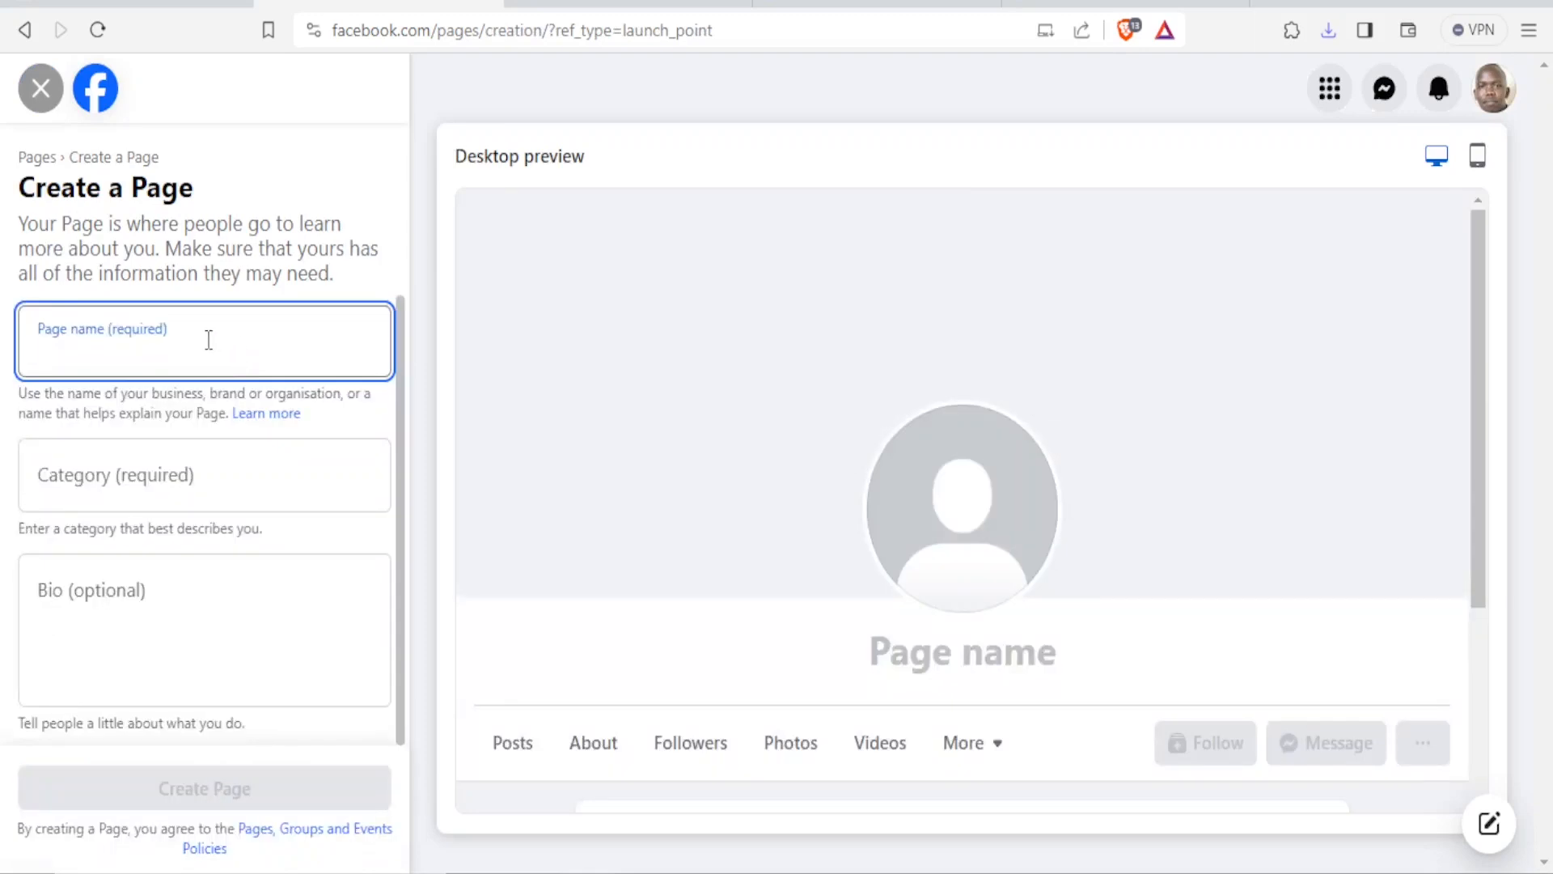
pyautogui.click(159, 466)
pyautogui.moveTo(49, 593); pyautogui.dragTo(315, 580)
pyautogui.click(392, 524)
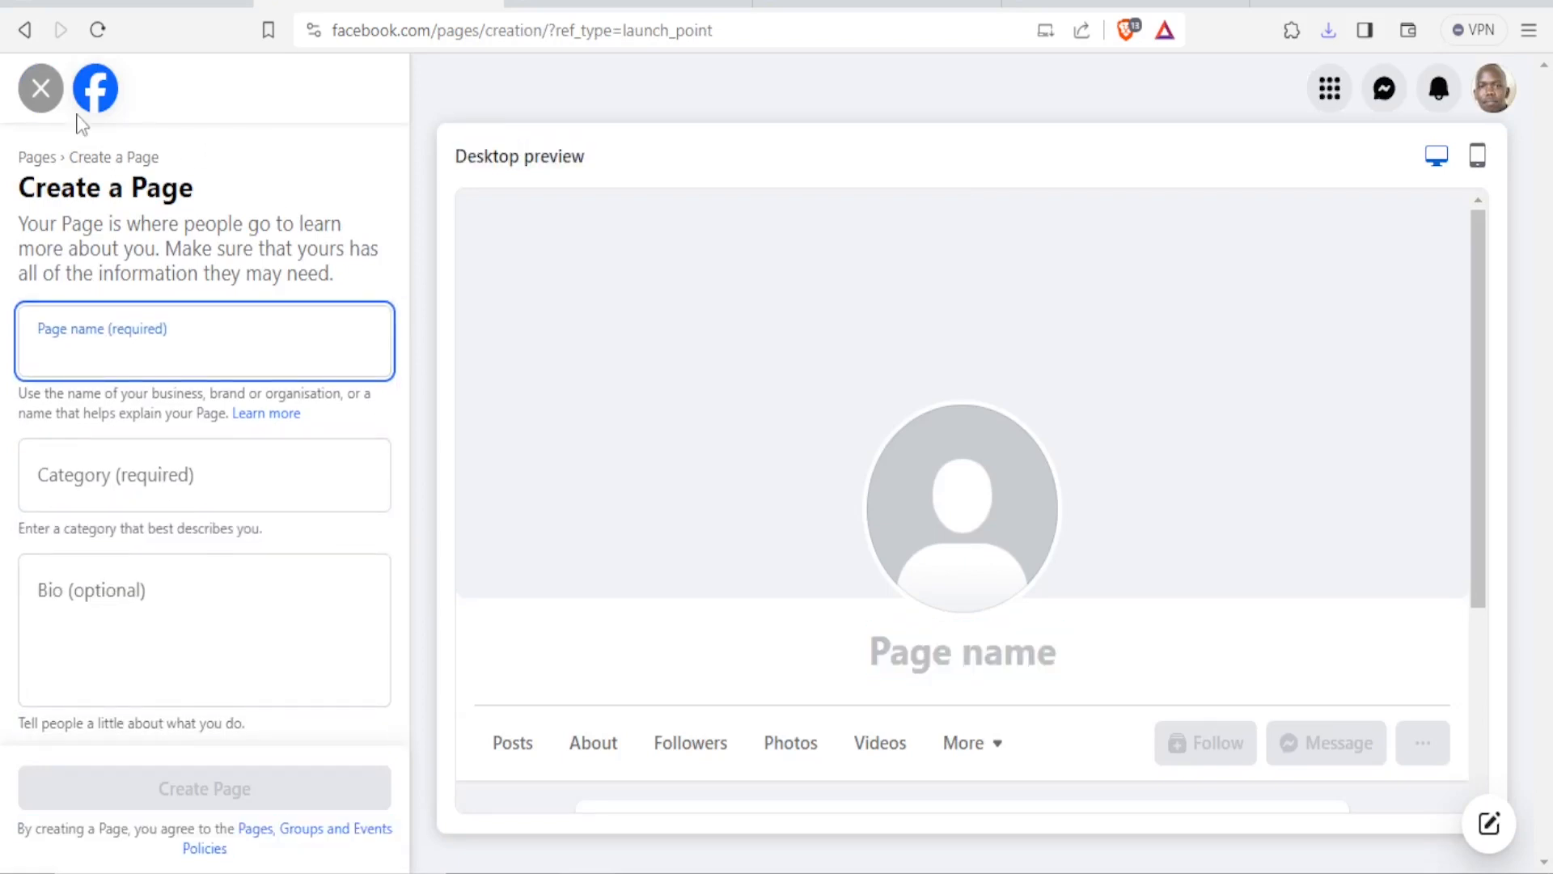
pyautogui.click(41, 89)
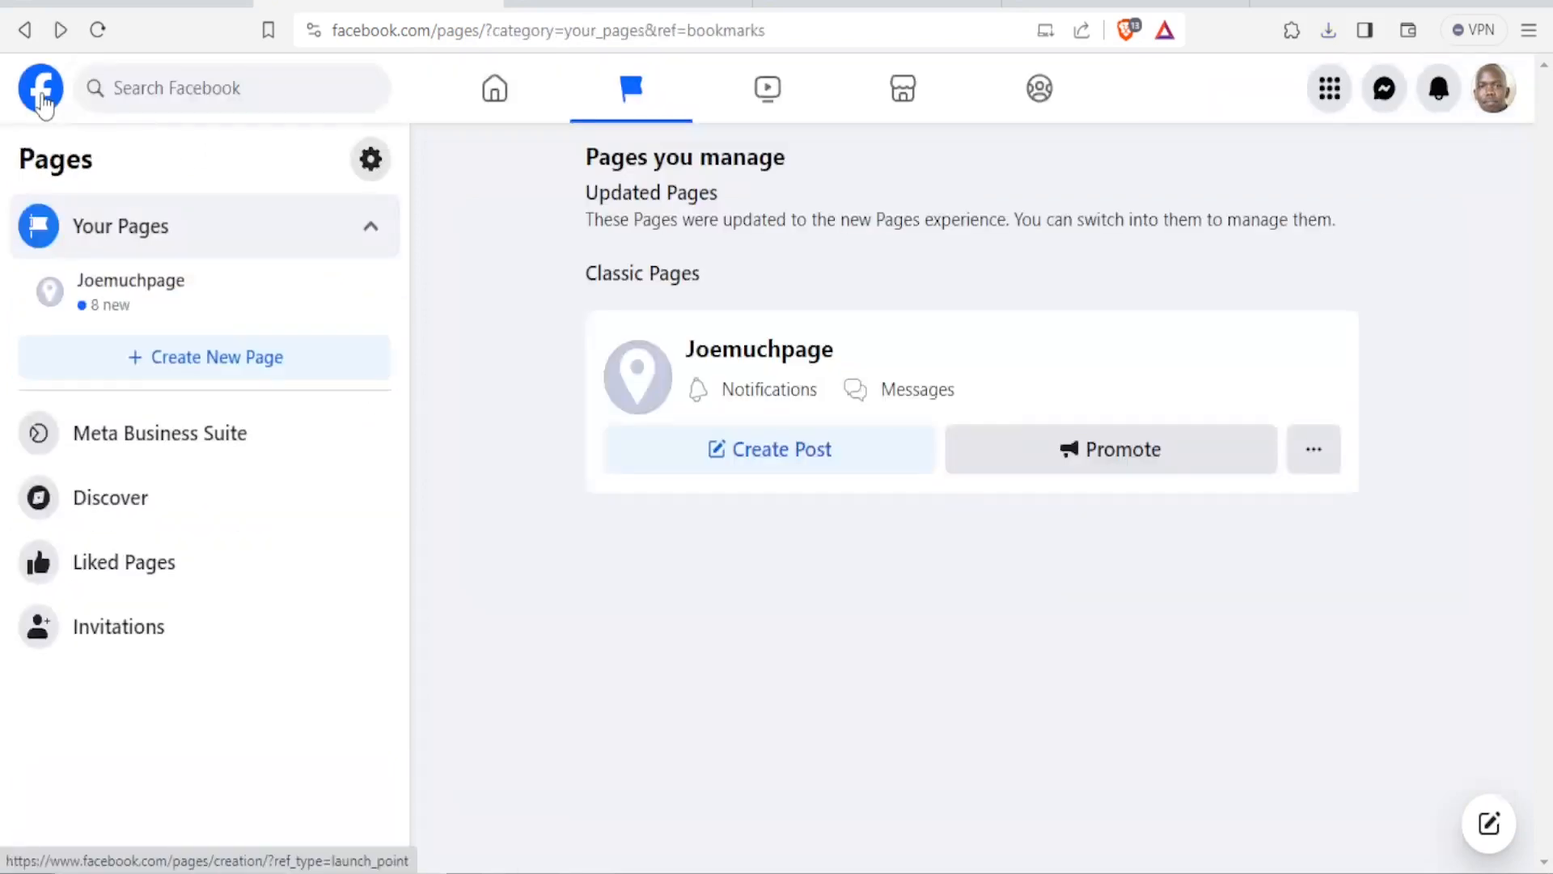
# Open the Joemuchpage Page, dismiss its restriction notice and bring its cover photo into view.
pyautogui.click(167, 314)
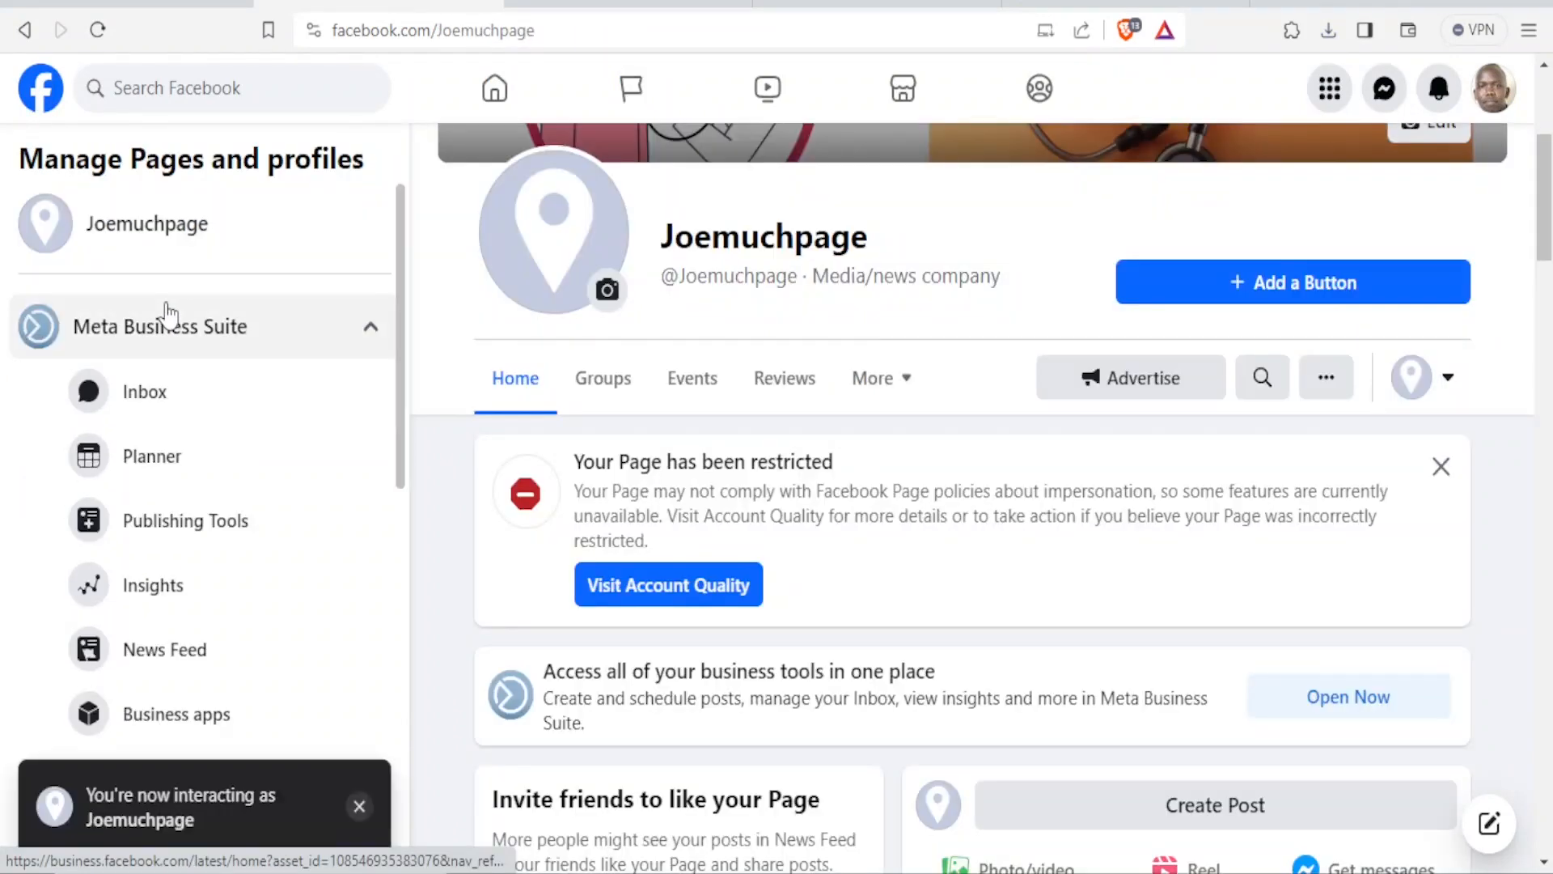
pyautogui.click(1440, 466)
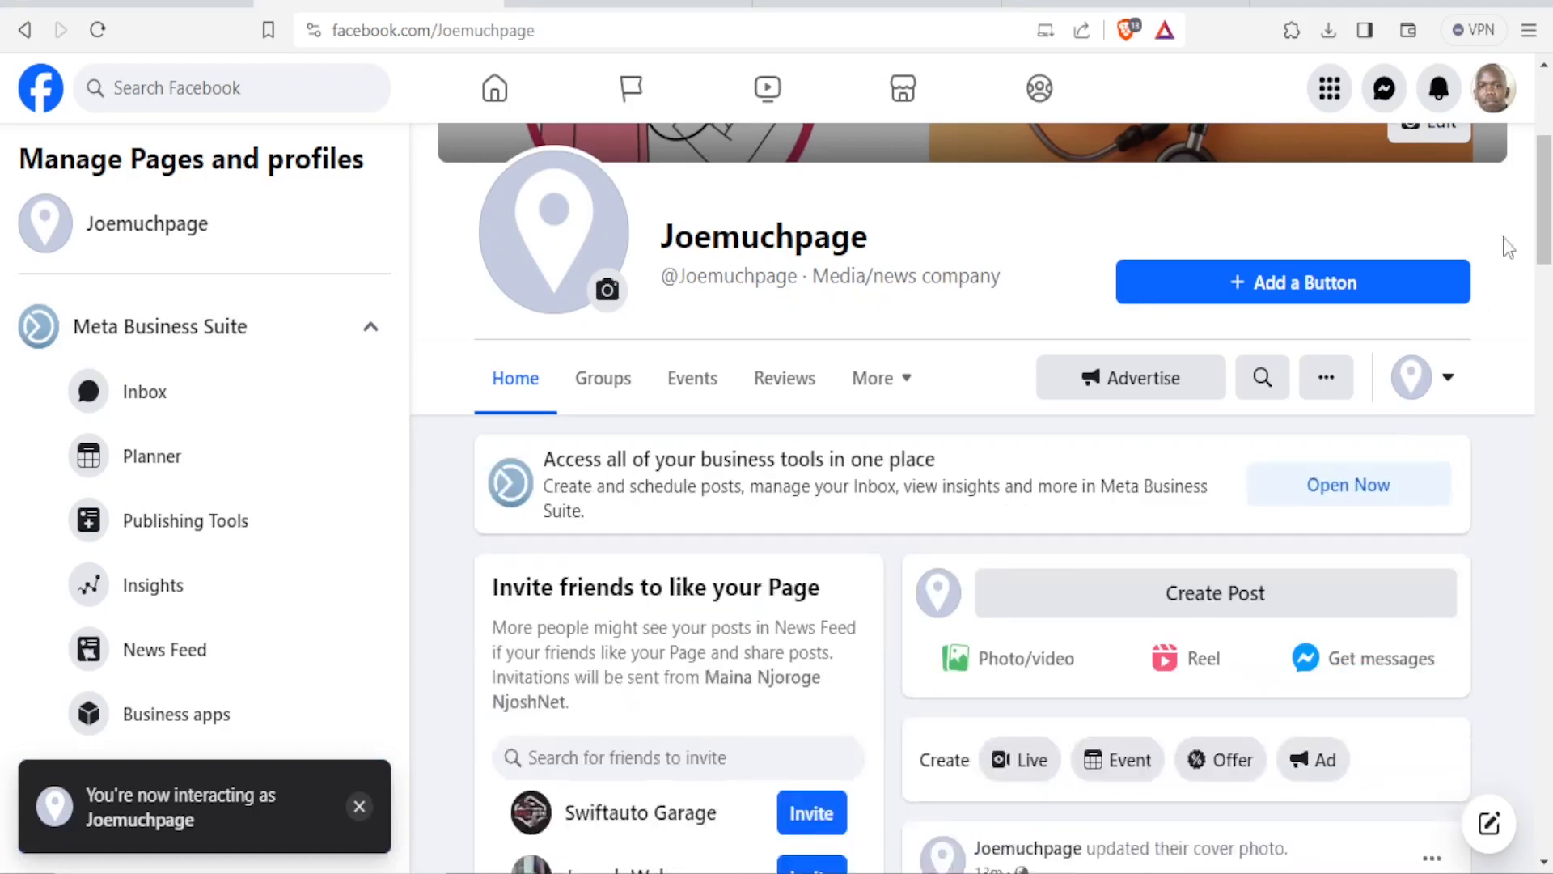
pyautogui.moveTo(1543, 231); pyautogui.dragTo(1531, 125)
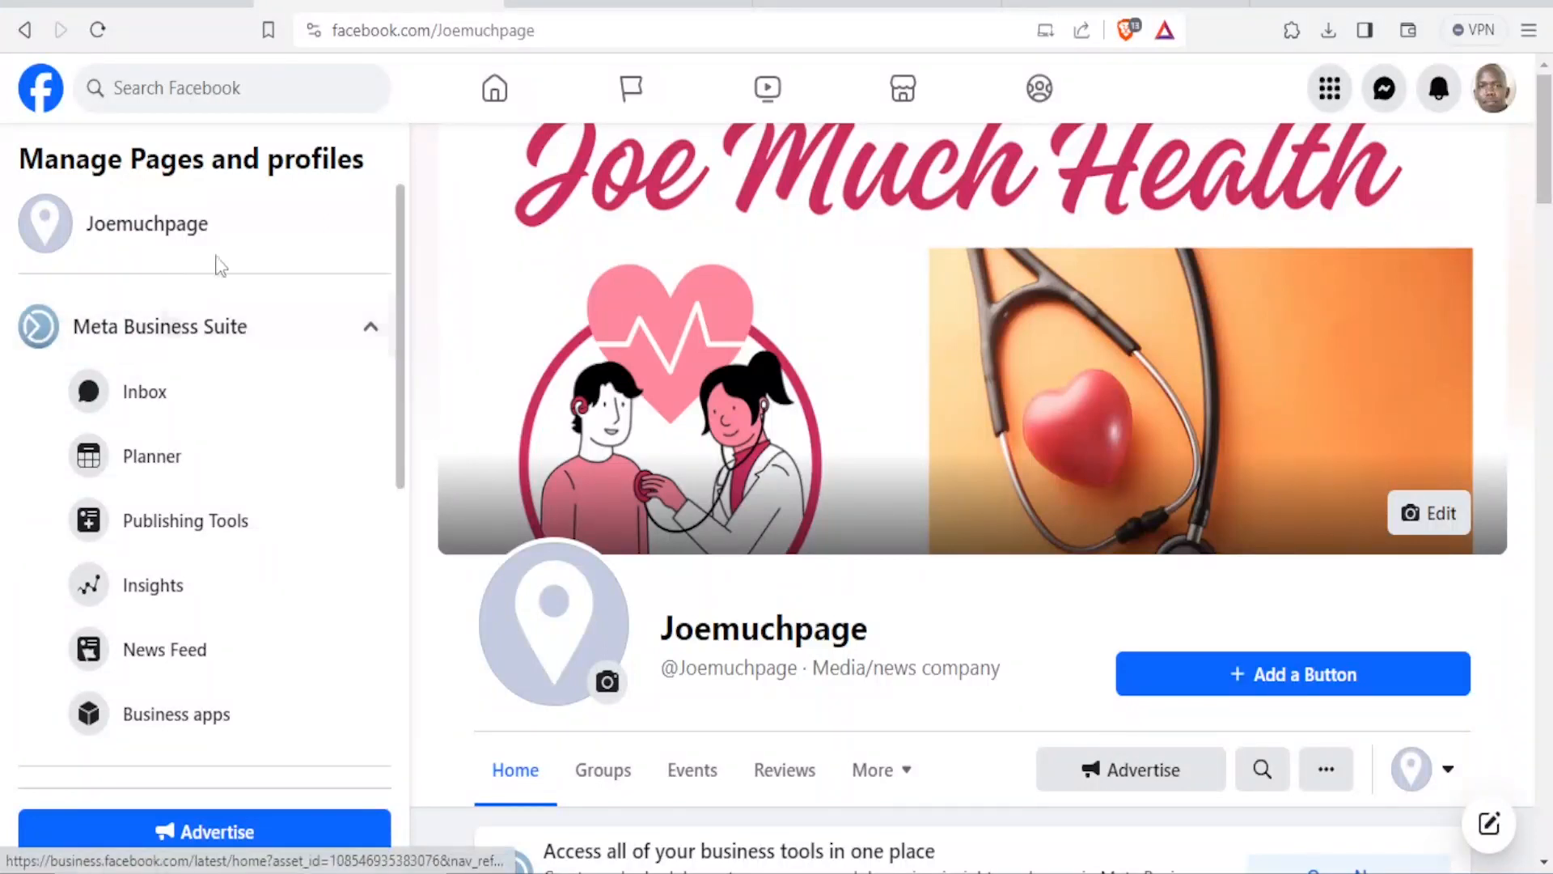
pyautogui.click(186, 346)
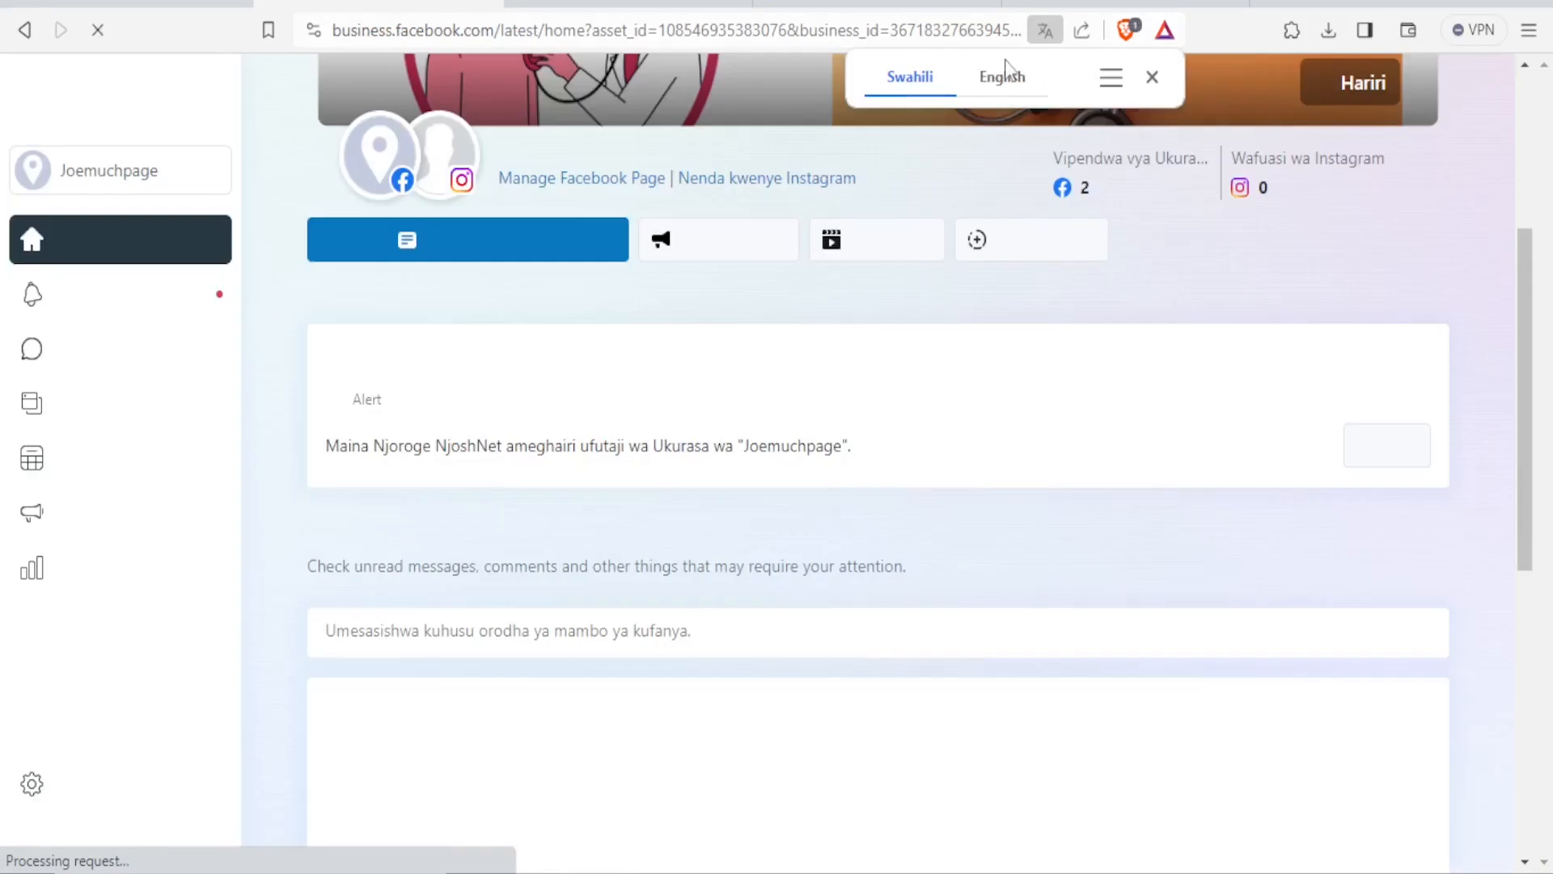
pyautogui.click(1002, 81)
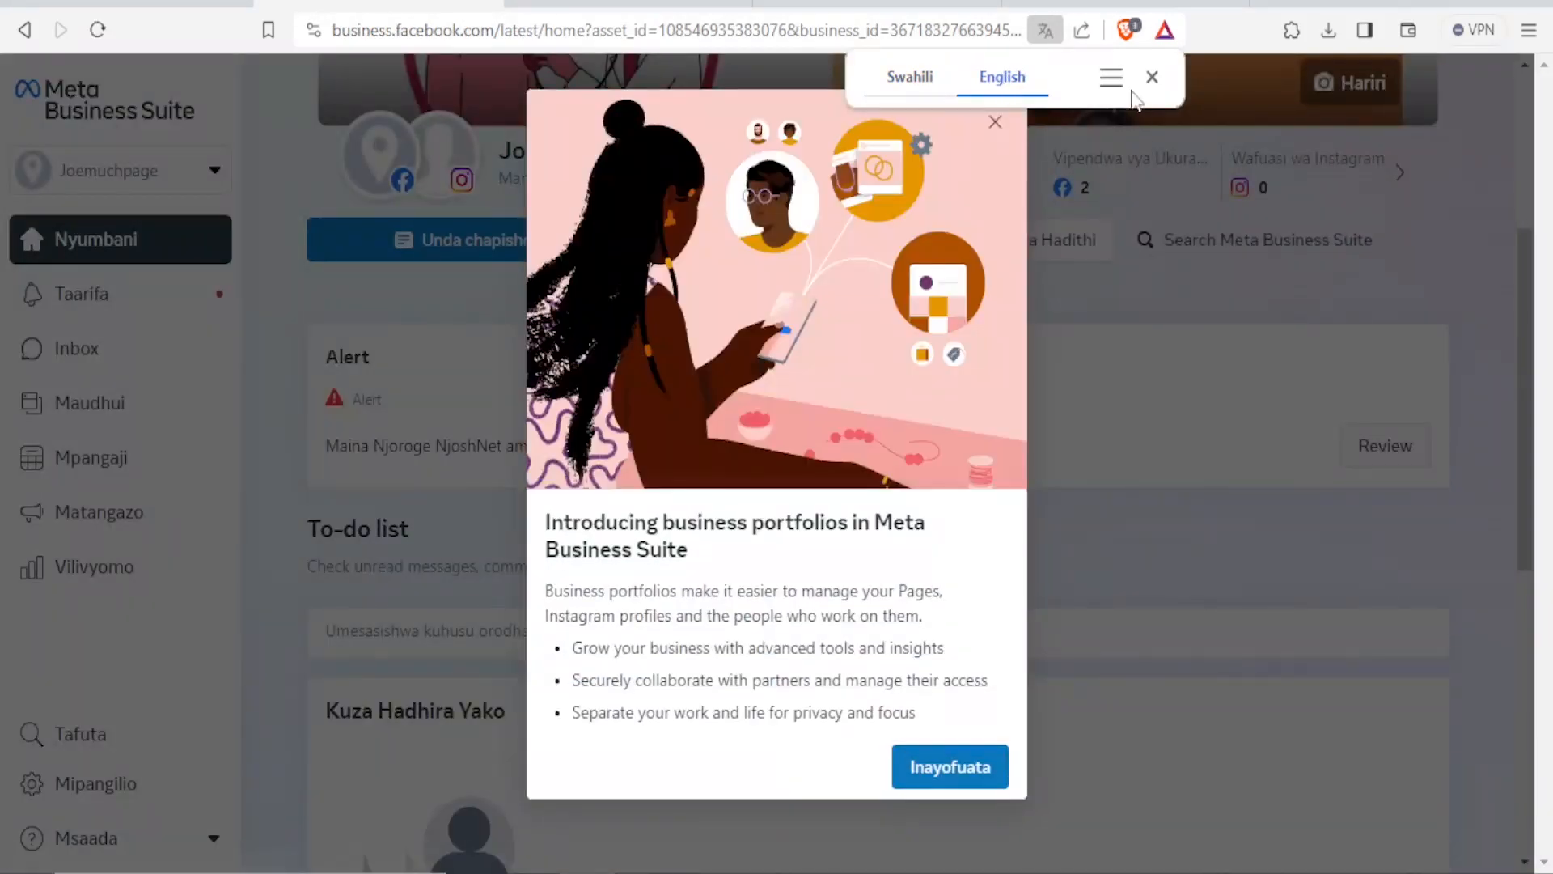
pyautogui.click(1152, 76)
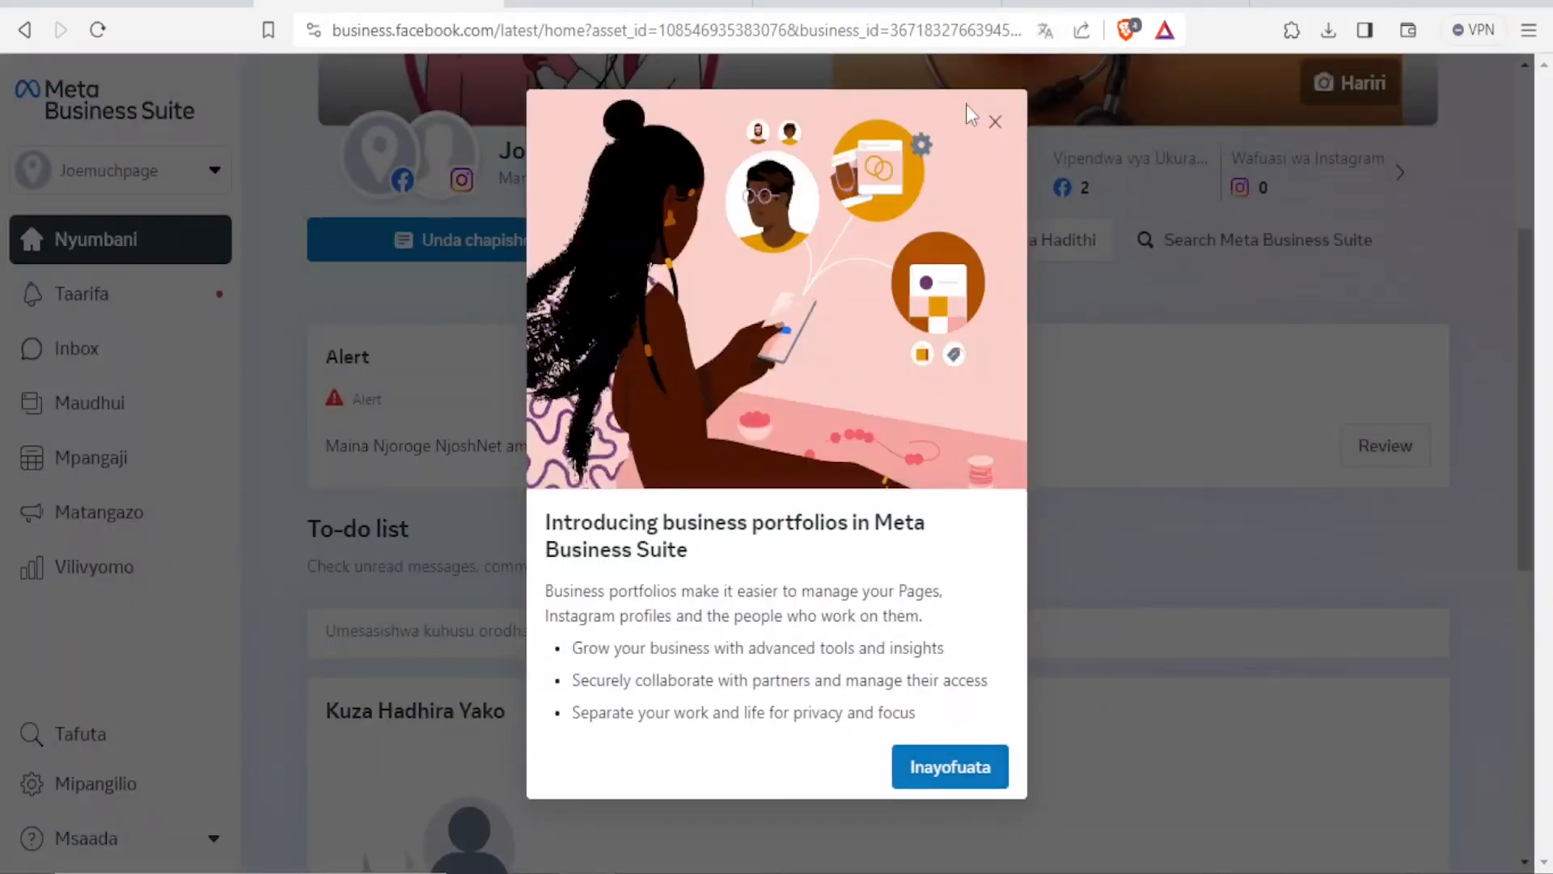
pyautogui.hotkey('alt', 'Left')
# Dismiss the Page's restriction notice and start creating a new ad for the Page.
pyautogui.moveTo(396, 256); pyautogui.dragTo(399, 339)
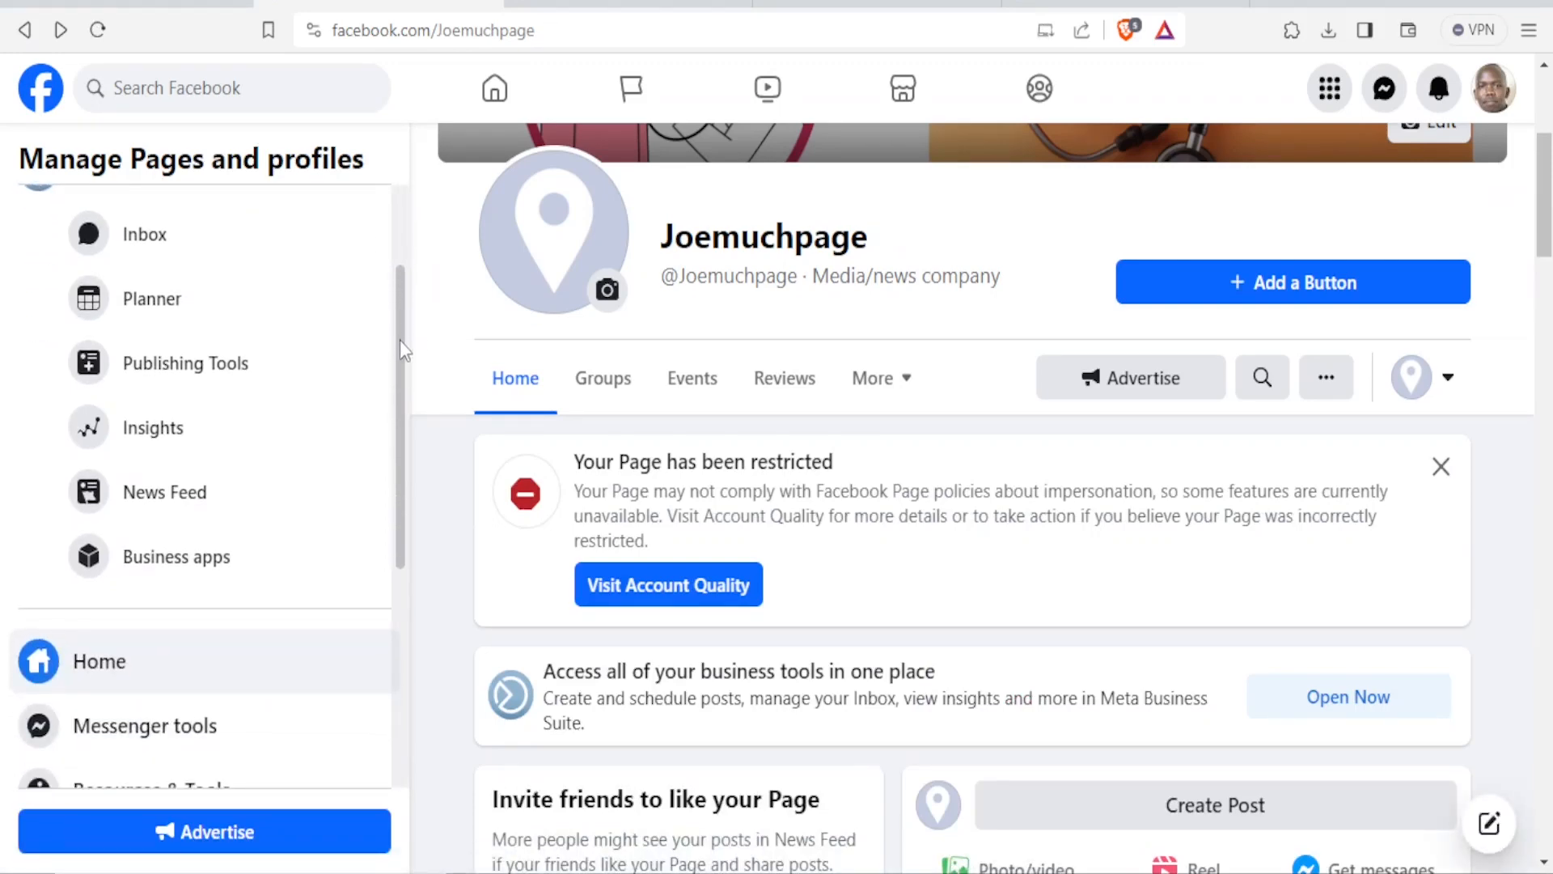
pyautogui.moveTo(400, 349); pyautogui.dragTo(403, 525)
pyautogui.click(1440, 466)
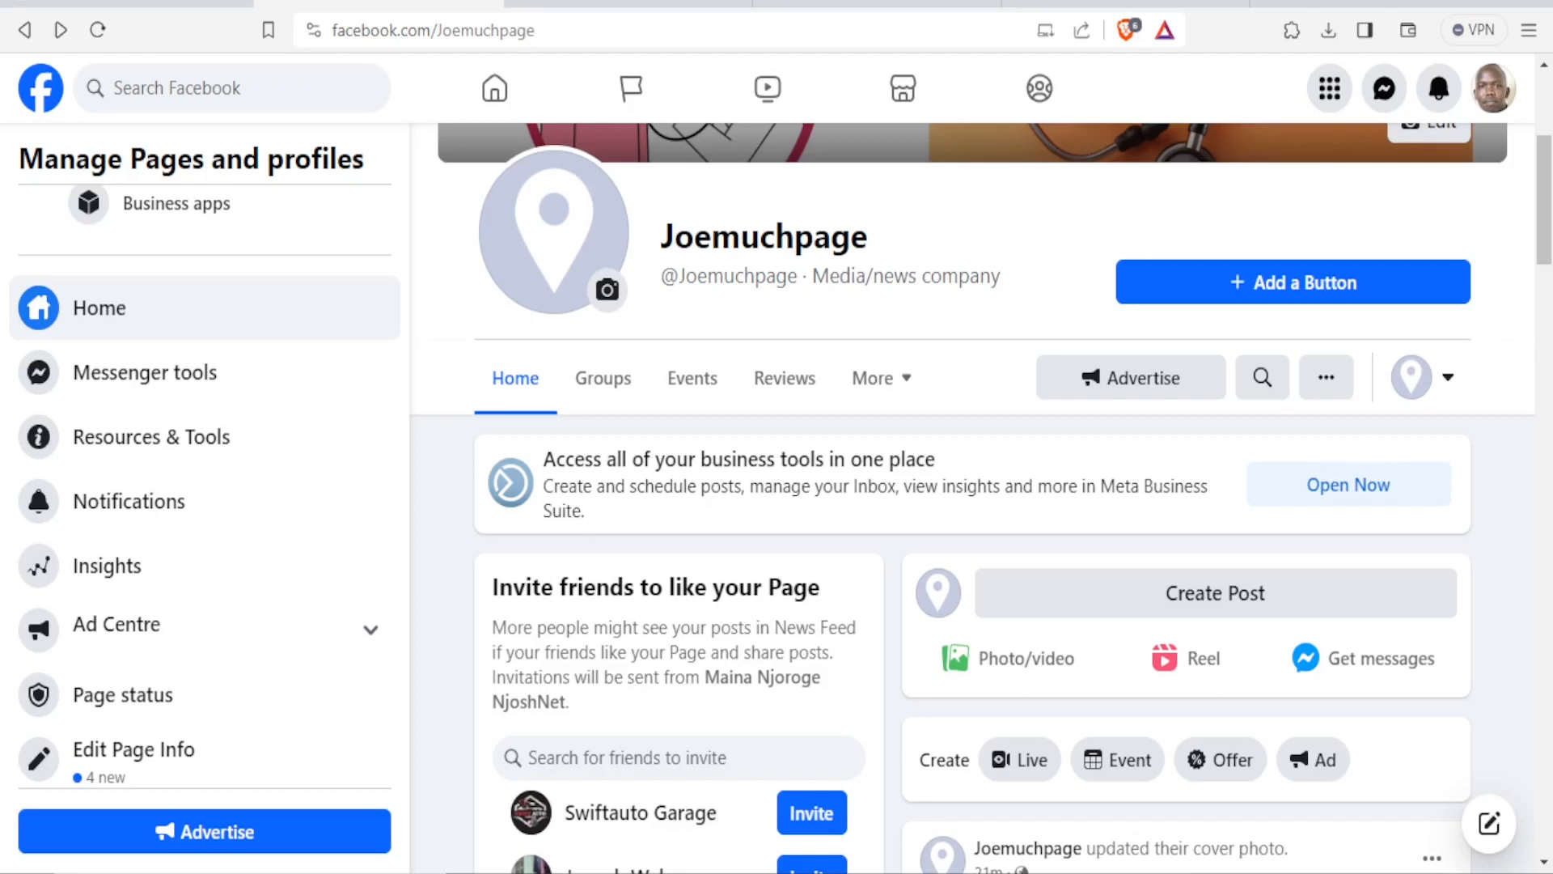
pyautogui.moveTo(1545, 210)
pyautogui.mouseDown()
pyautogui.moveTo(1545, 144)
pyautogui.moveTo(1545, 194)
pyautogui.mouseUp()
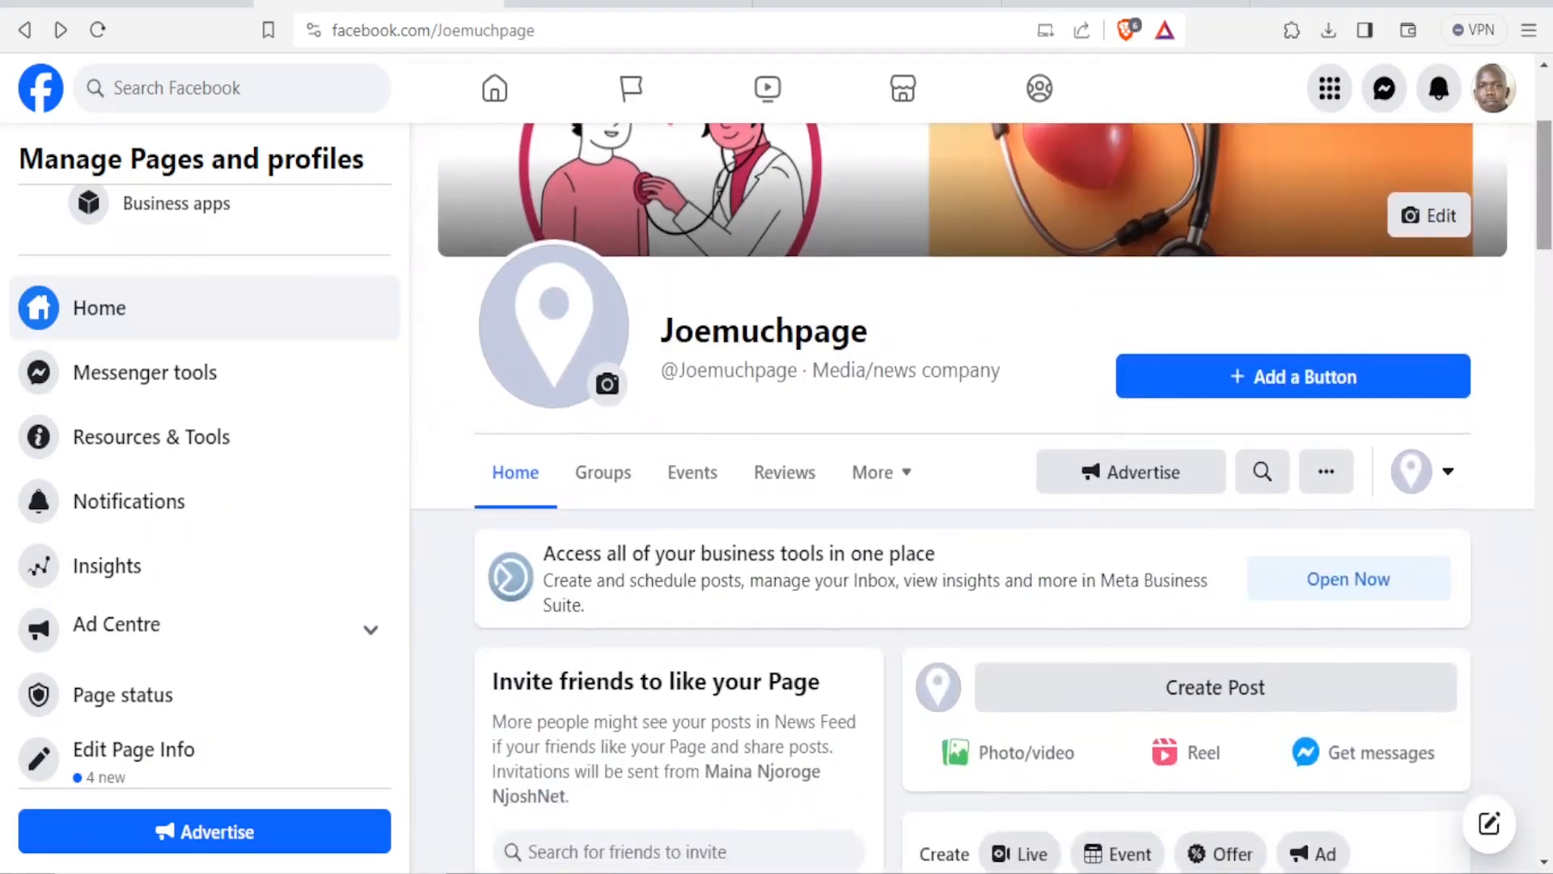
pyautogui.click(1157, 481)
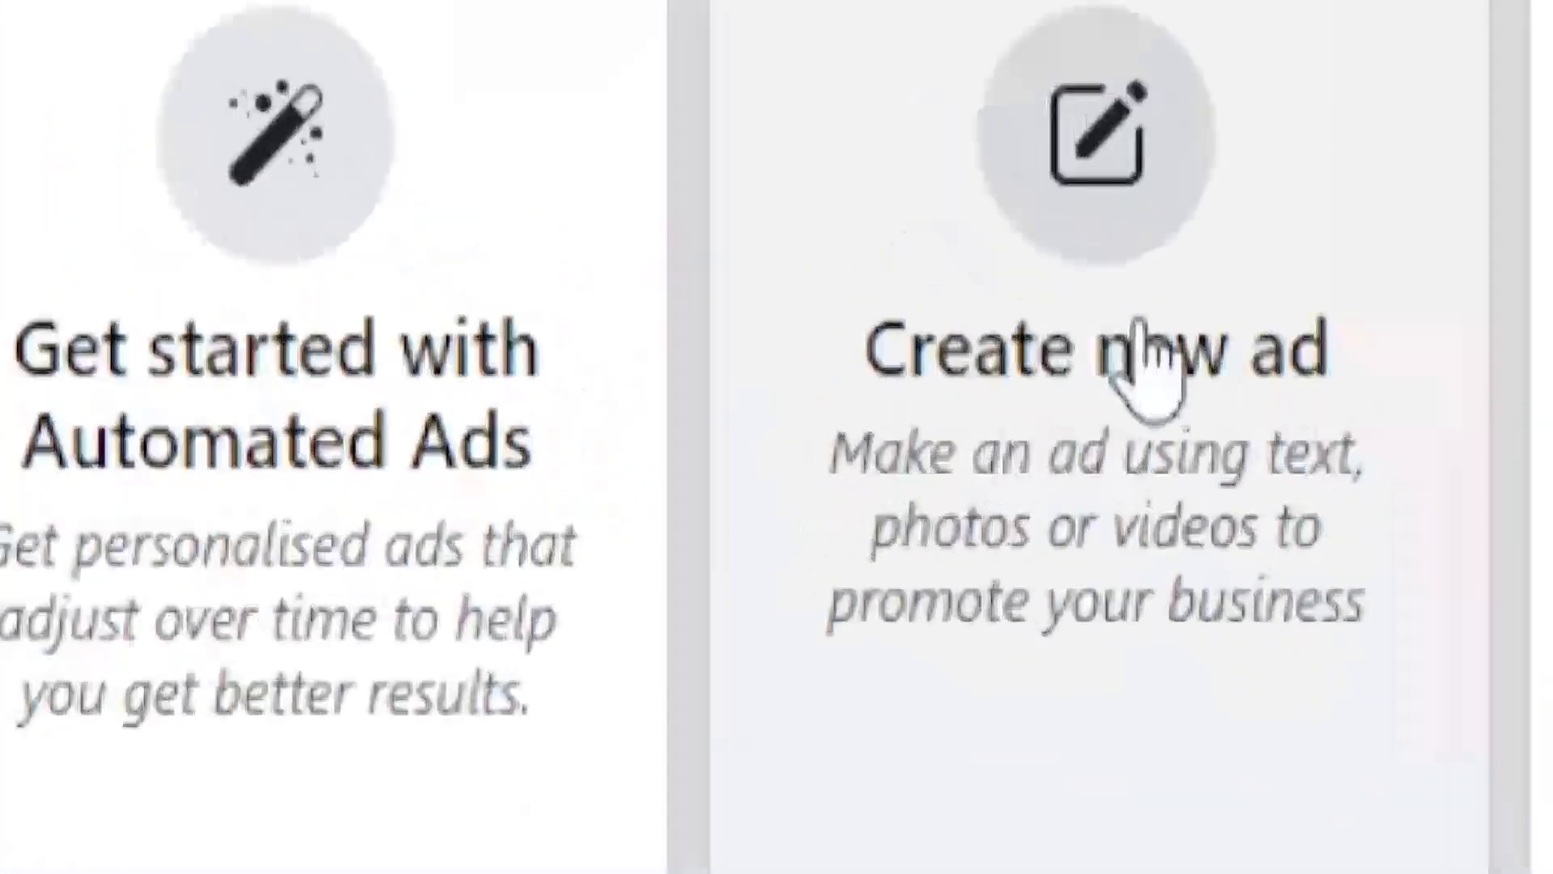
pyautogui.click(876, 418)
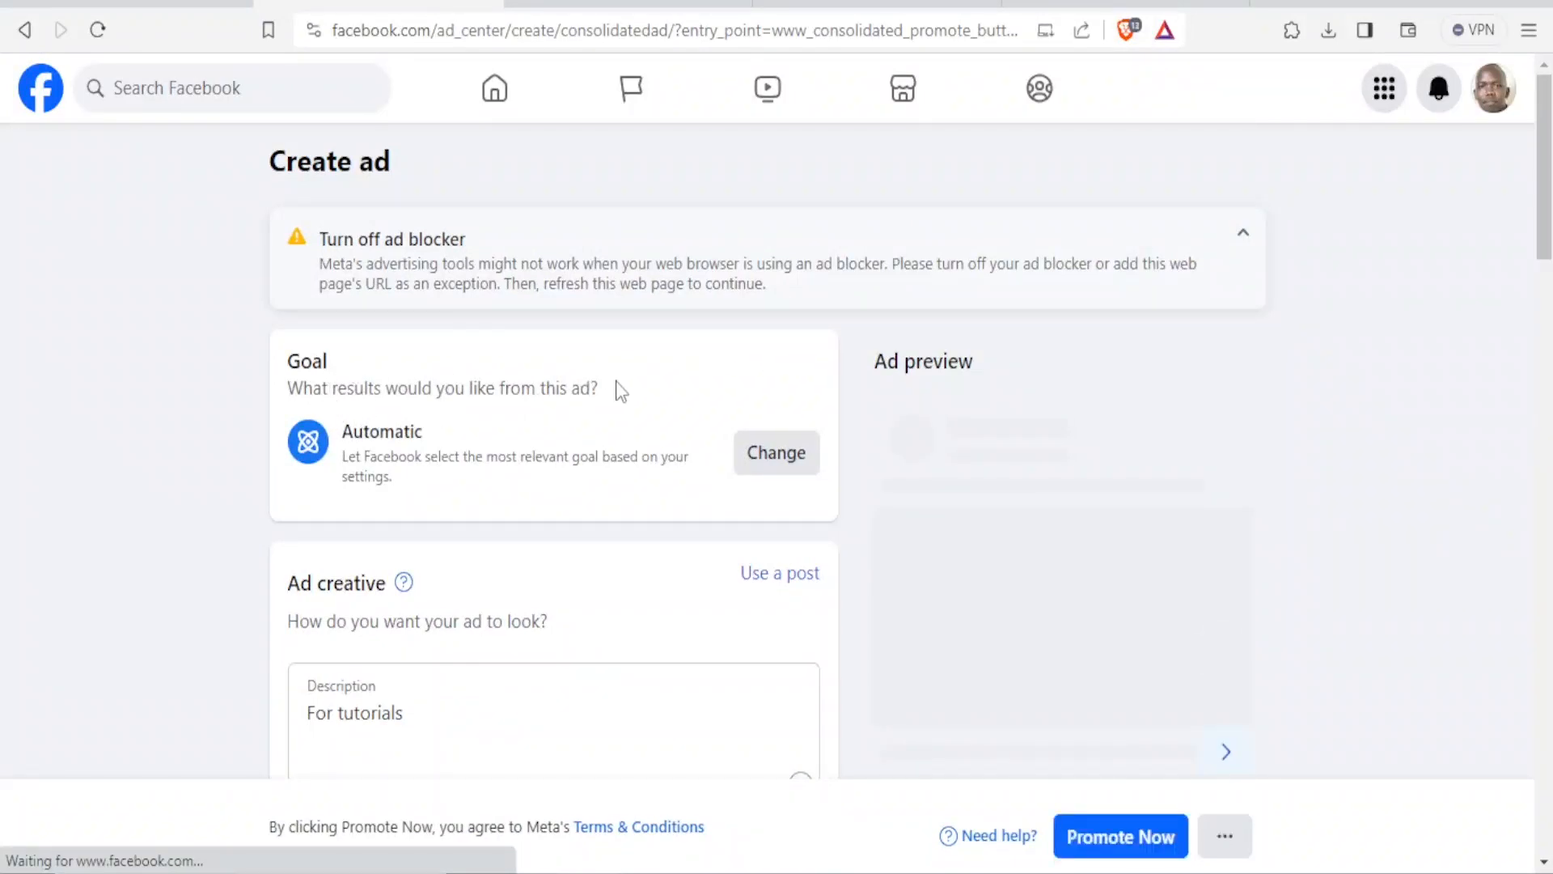
# Change the ad goal to "Promote your business locally" and save it.
pyautogui.click(794, 441)
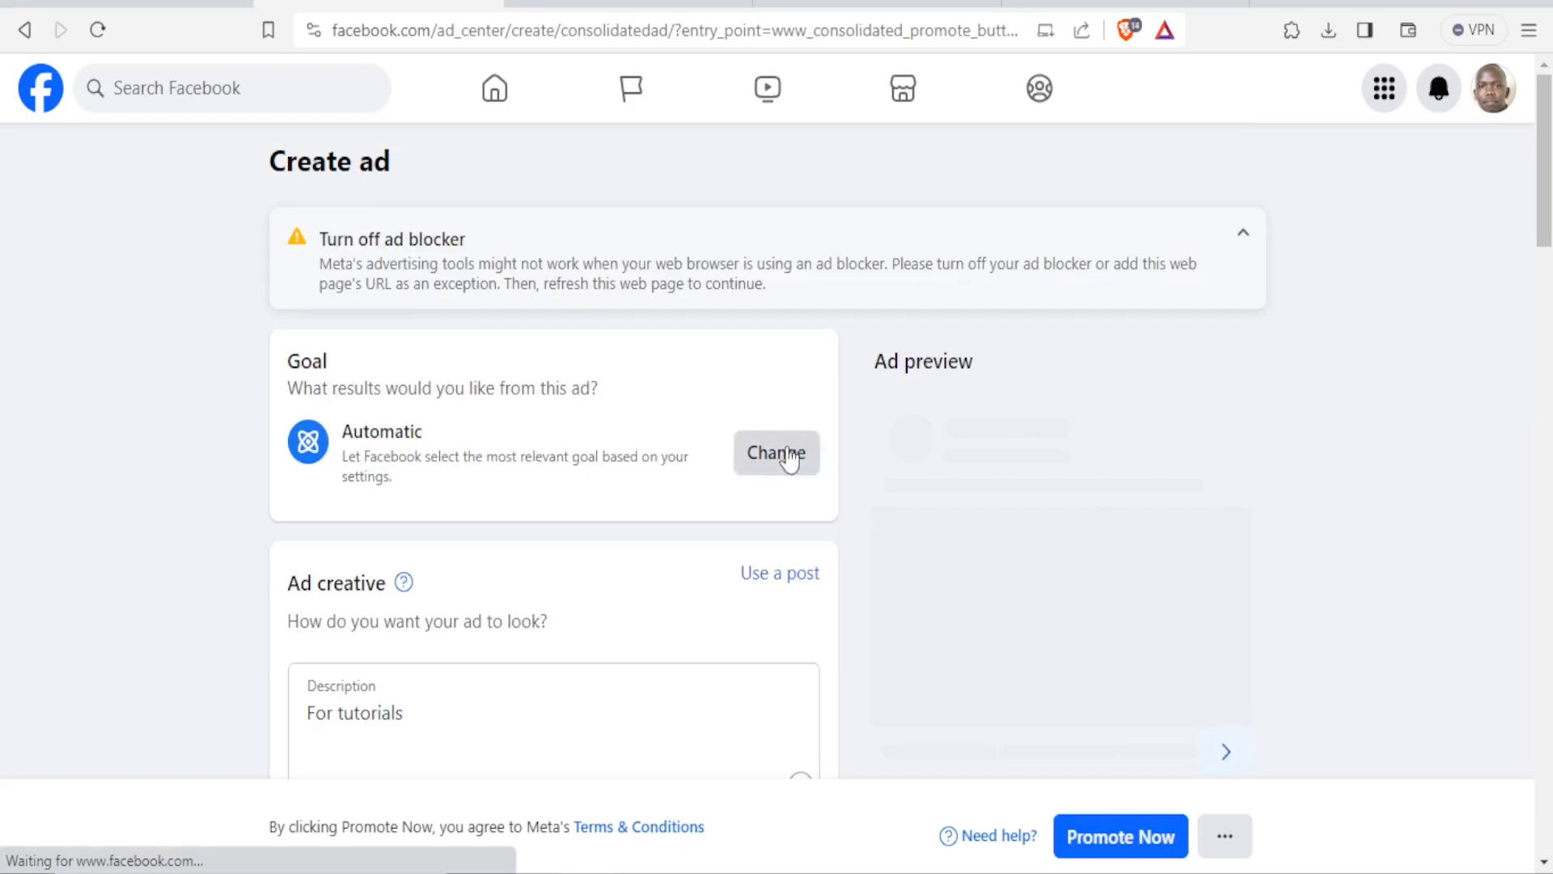
pyautogui.click(789, 457)
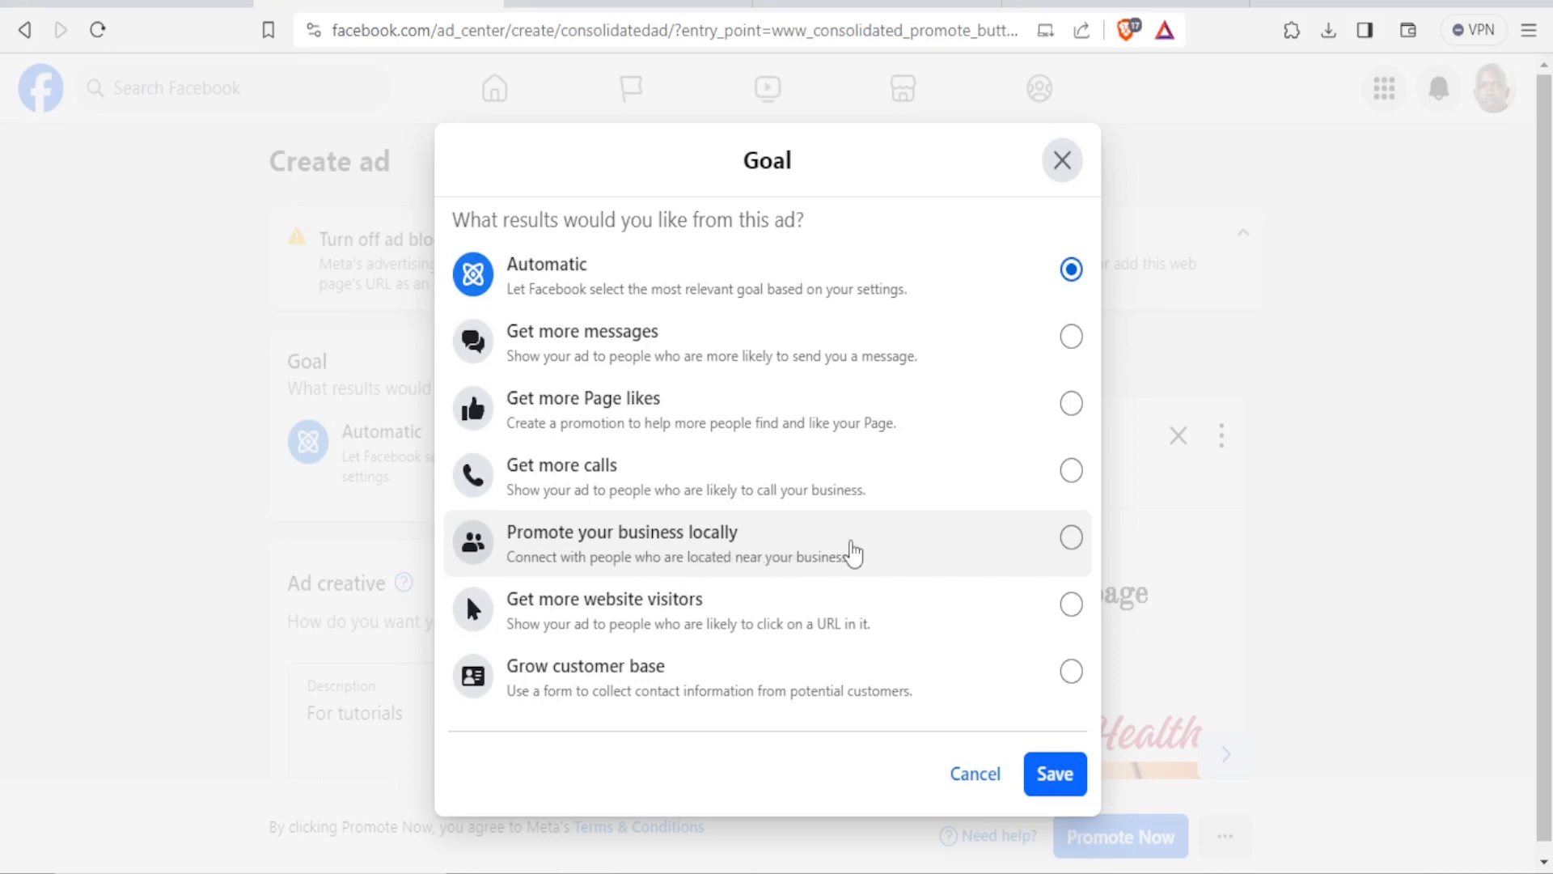
pyautogui.click(1071, 537)
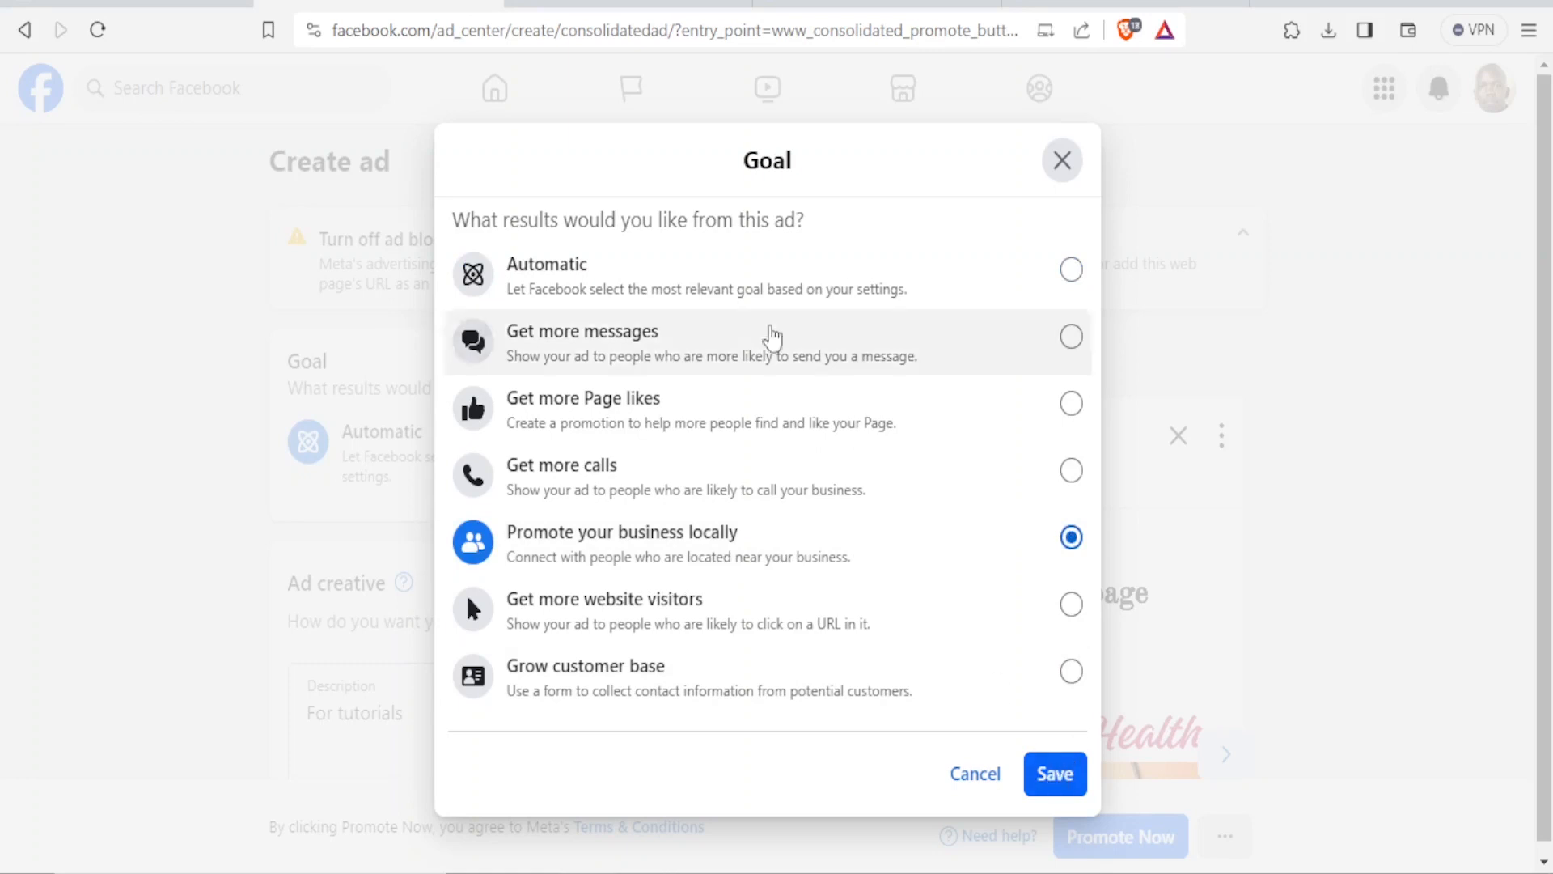
pyautogui.click(1043, 776)
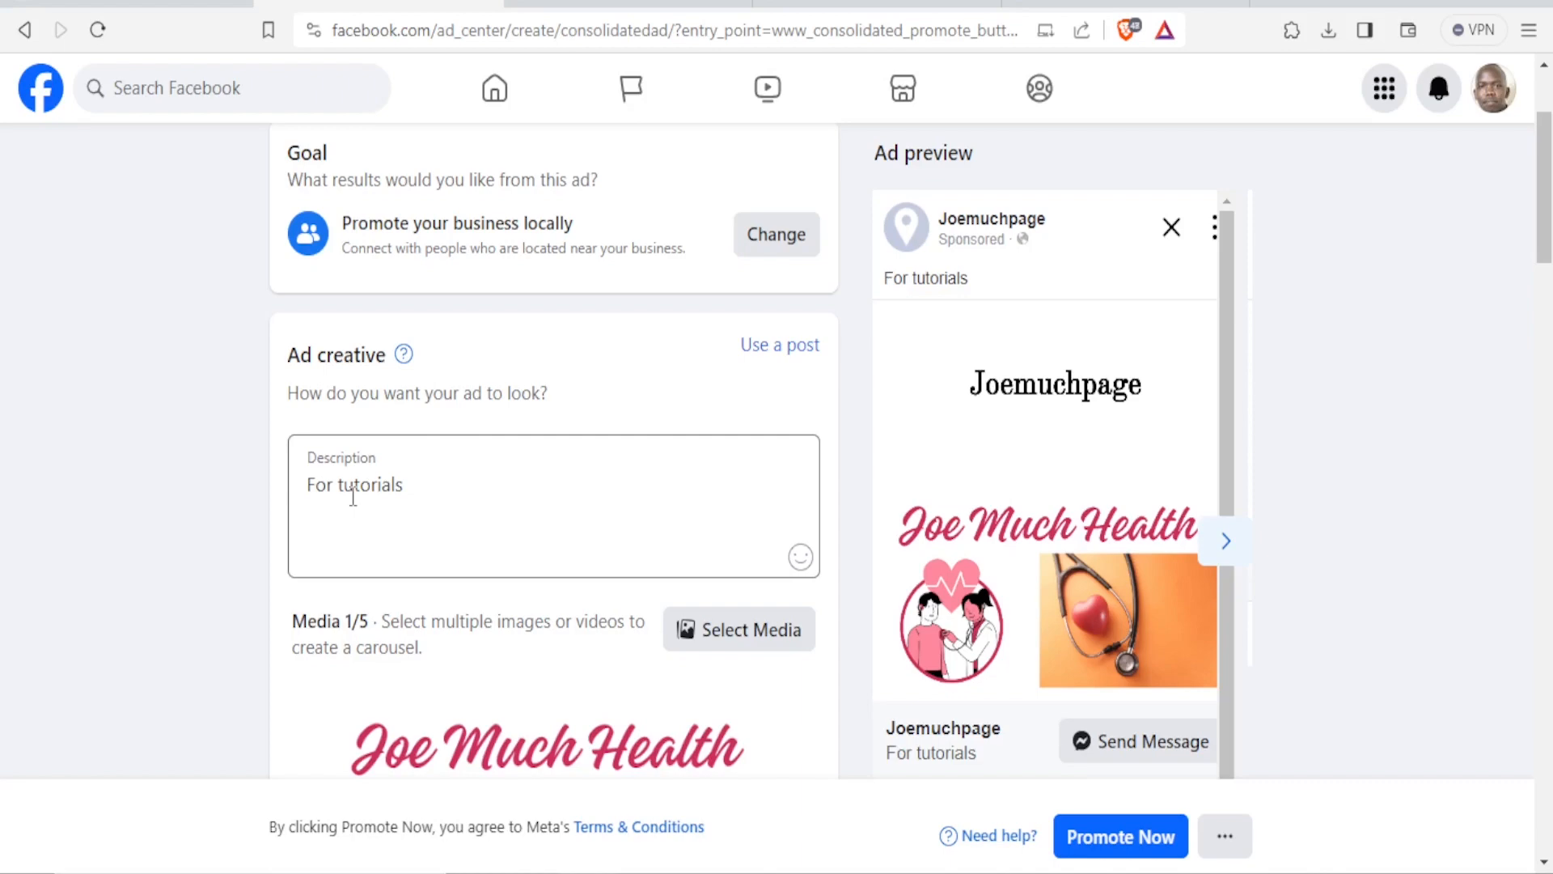
# Replace the ad description with "Take Control of your health with 100% natural supplements".
pyautogui.click(414, 482)
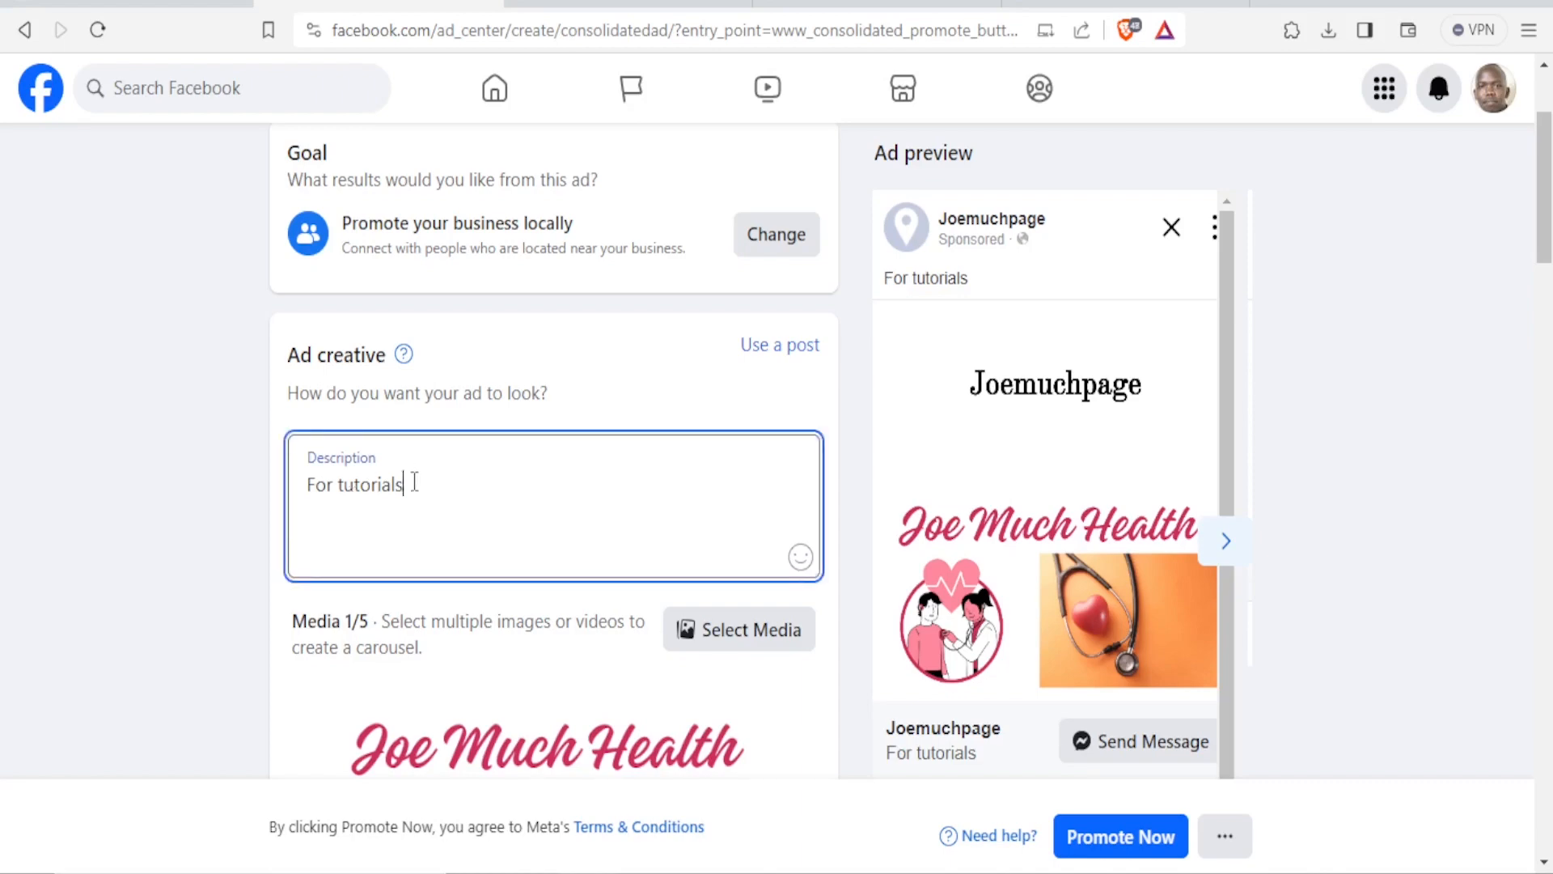
pyautogui.moveTo(402, 483); pyautogui.dragTo(343, 483)
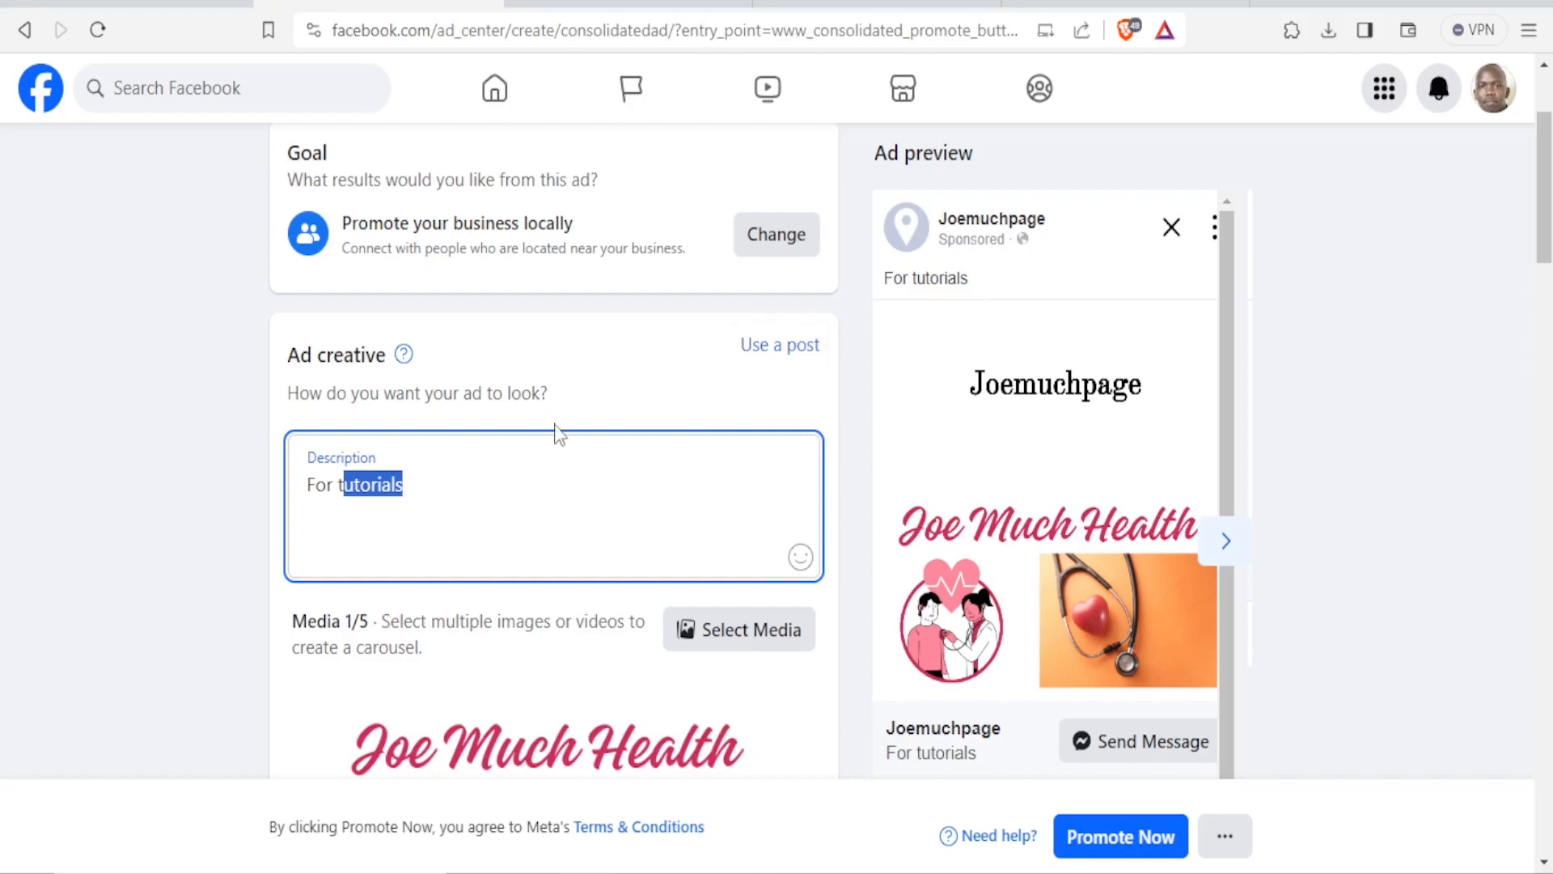
pyautogui.moveTo(422, 485); pyautogui.dragTo(256, 518)
pyautogui.write('Take a')
pyautogui.press('BackSpace')
pyautogui.write('Control of your health q')
pyautogui.write('i')
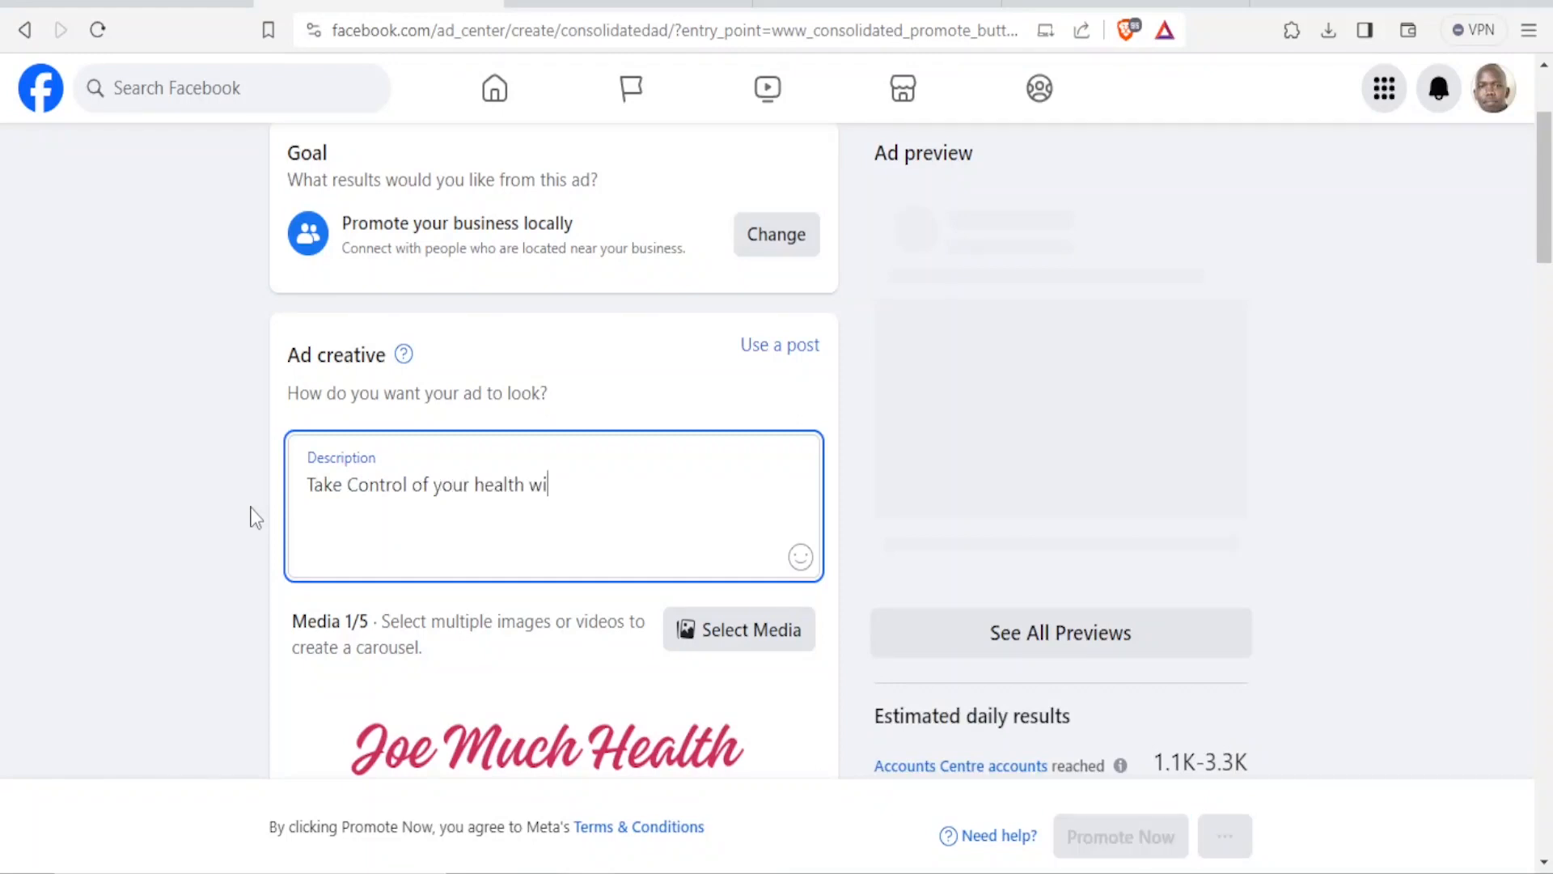
pyautogui.write('th 100% natural supplements')
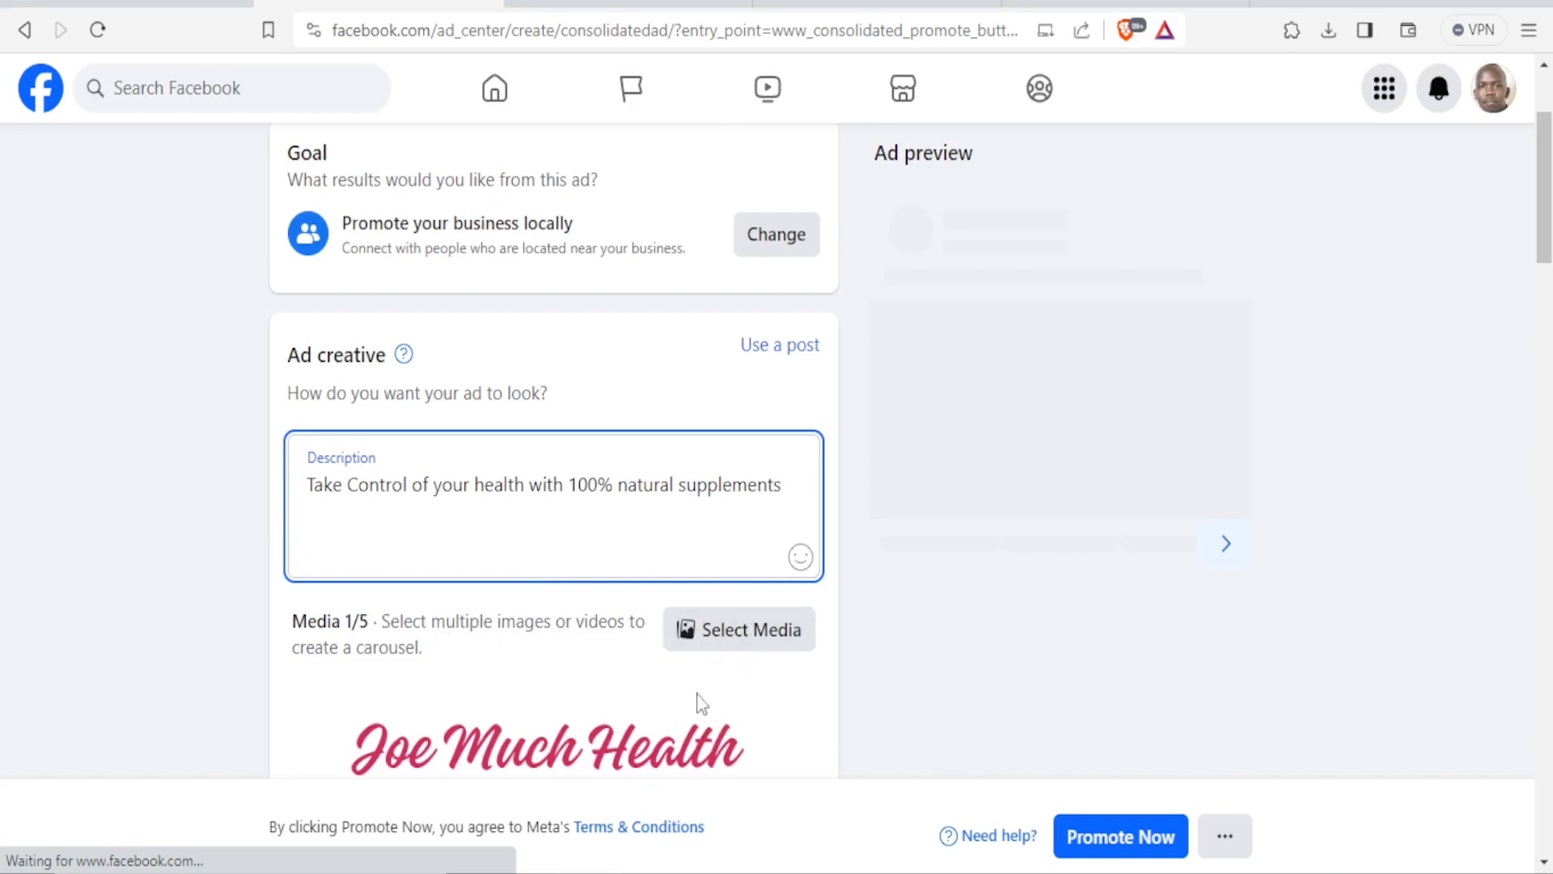
# Upload "Joe Much Health (1).png" from Downloads, select it as the ad's media and check it in the ad preview.
pyautogui.scroll(-2, 678, 702)
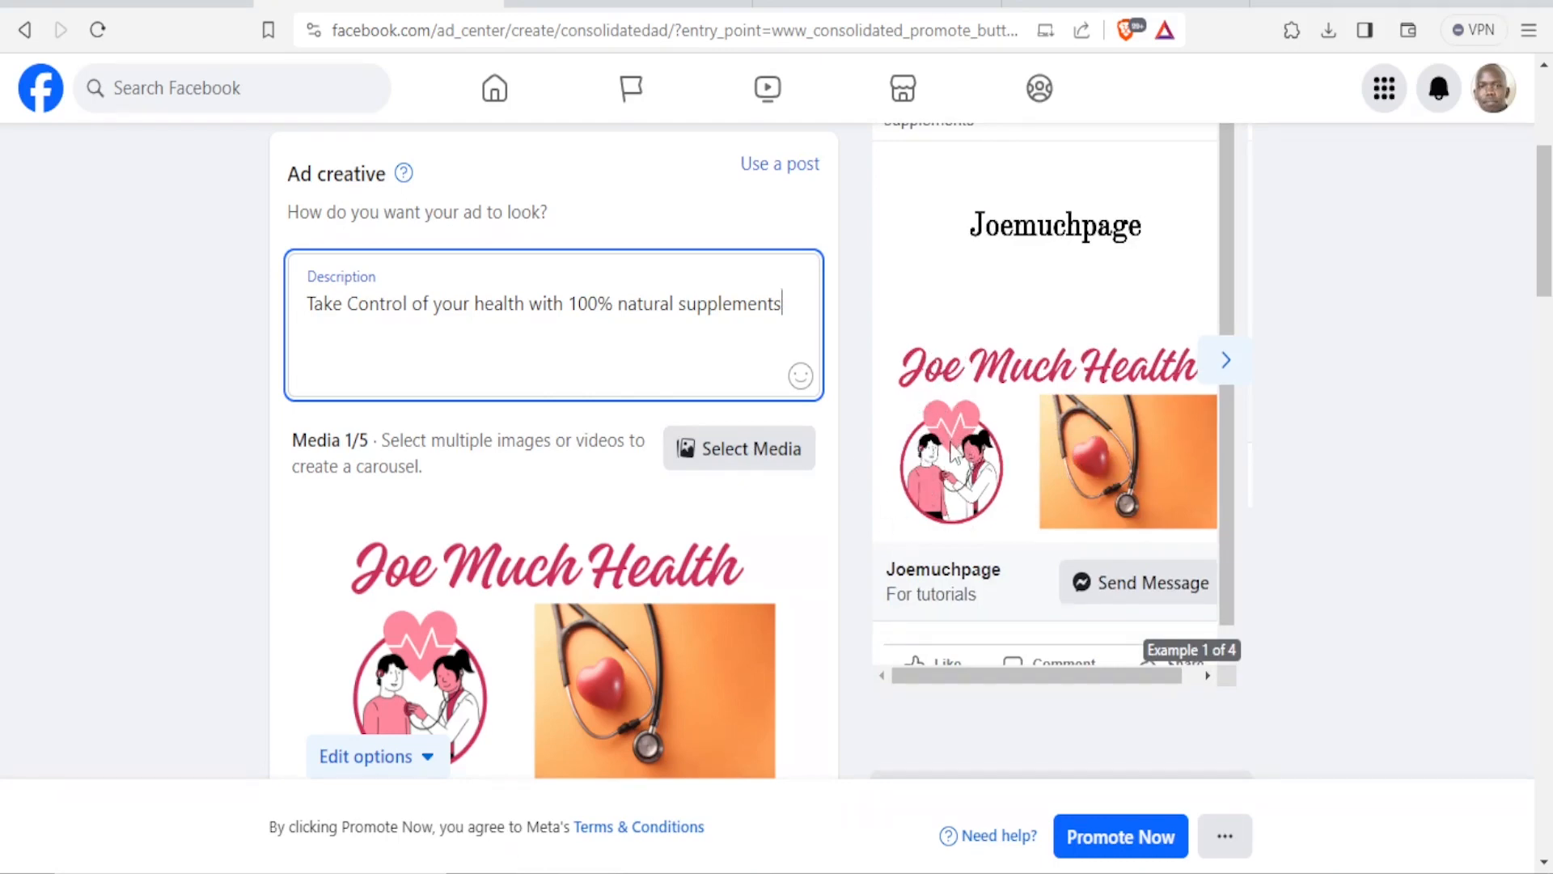
pyautogui.click(774, 469)
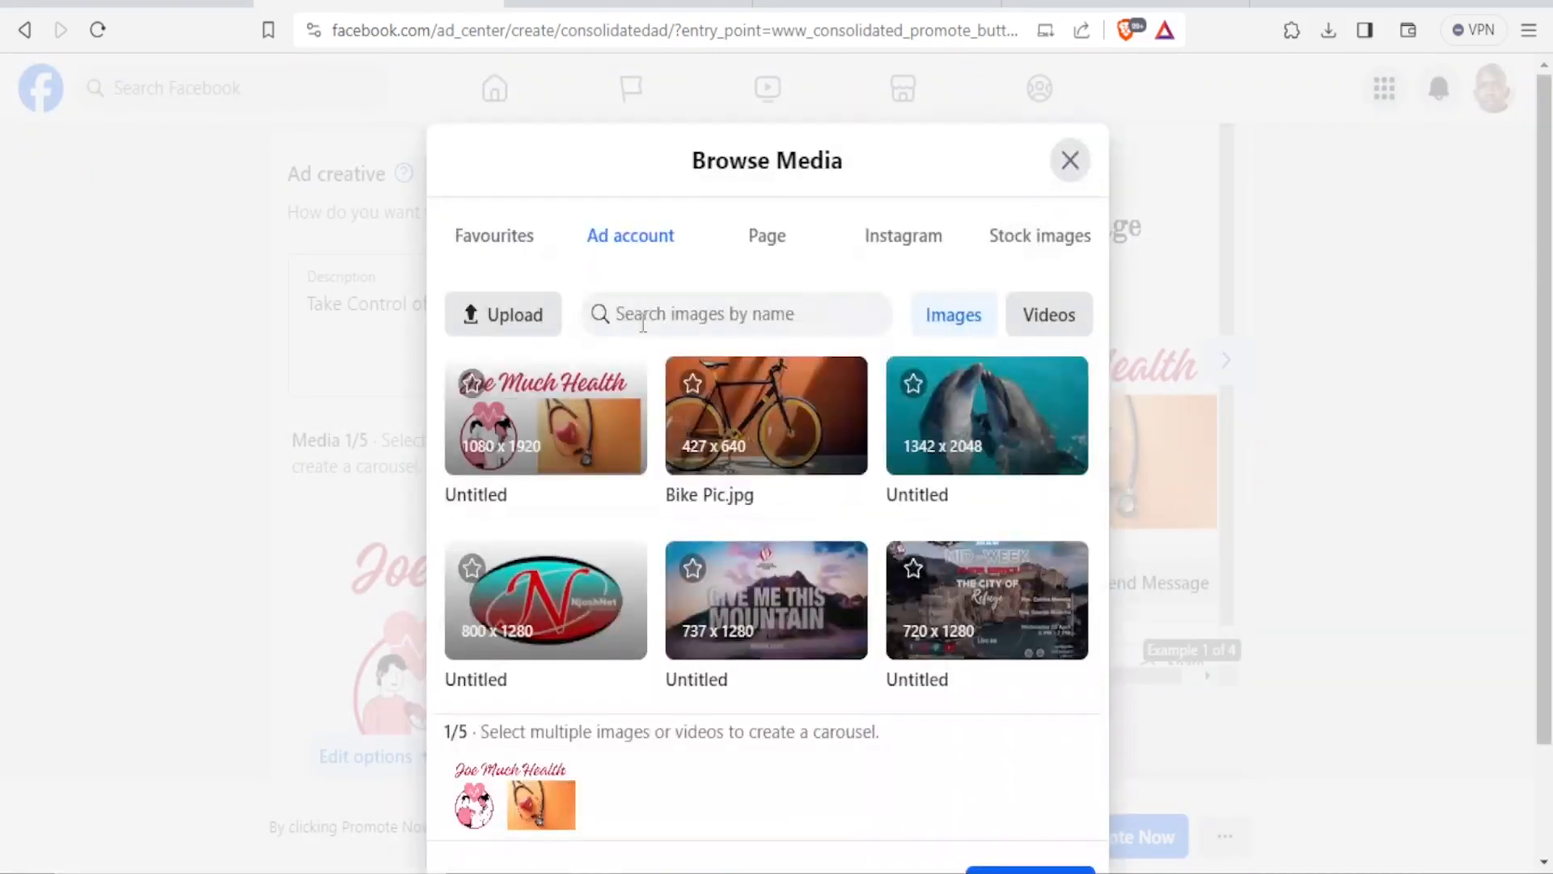
pyautogui.click(533, 317)
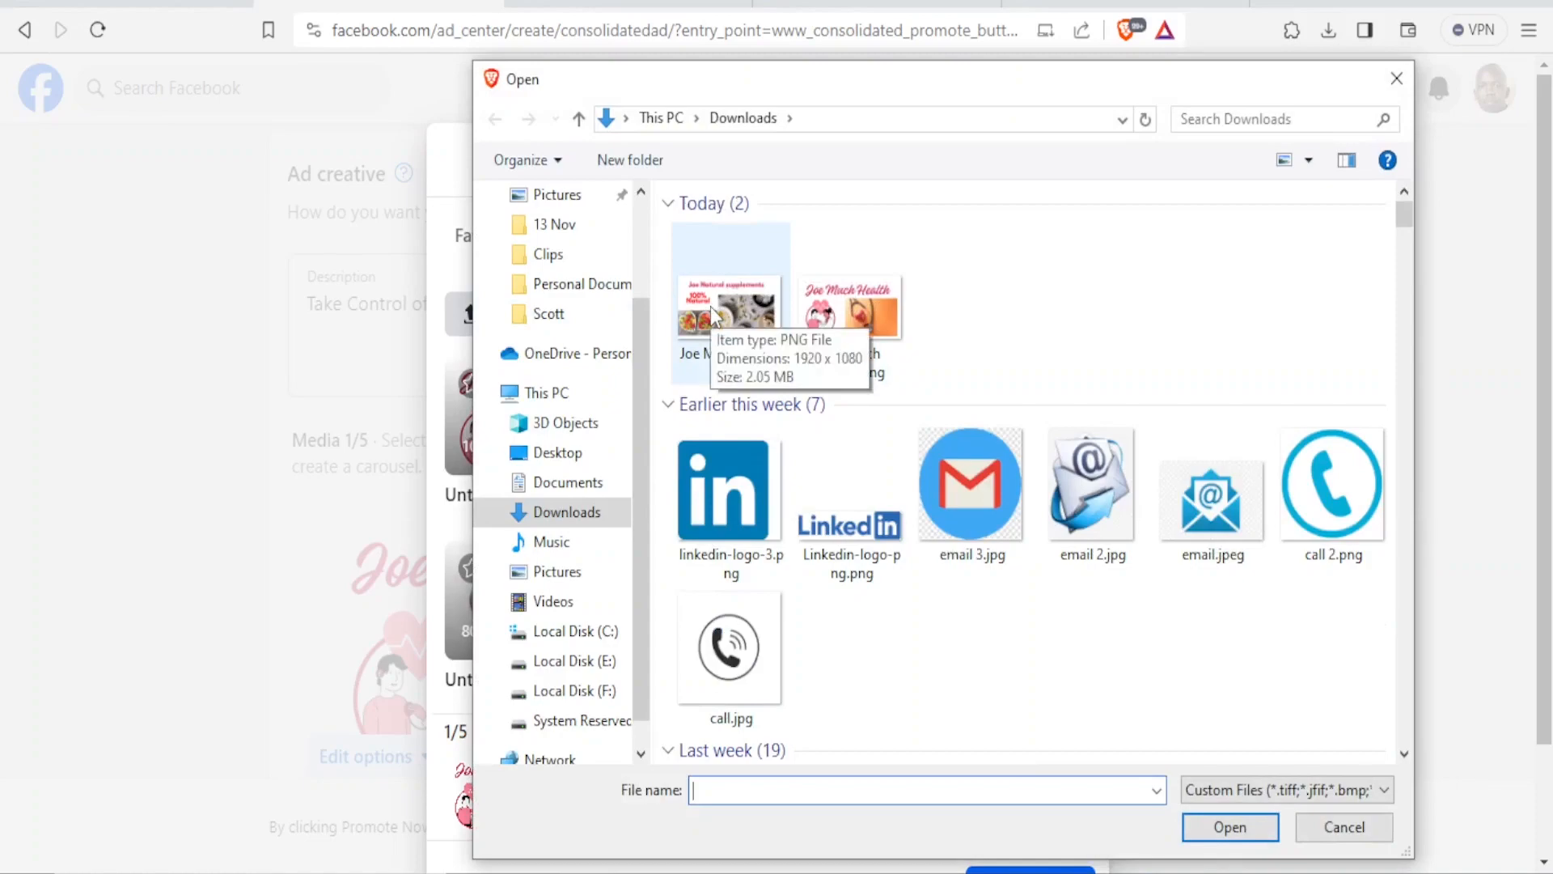
pyautogui.click(712, 314)
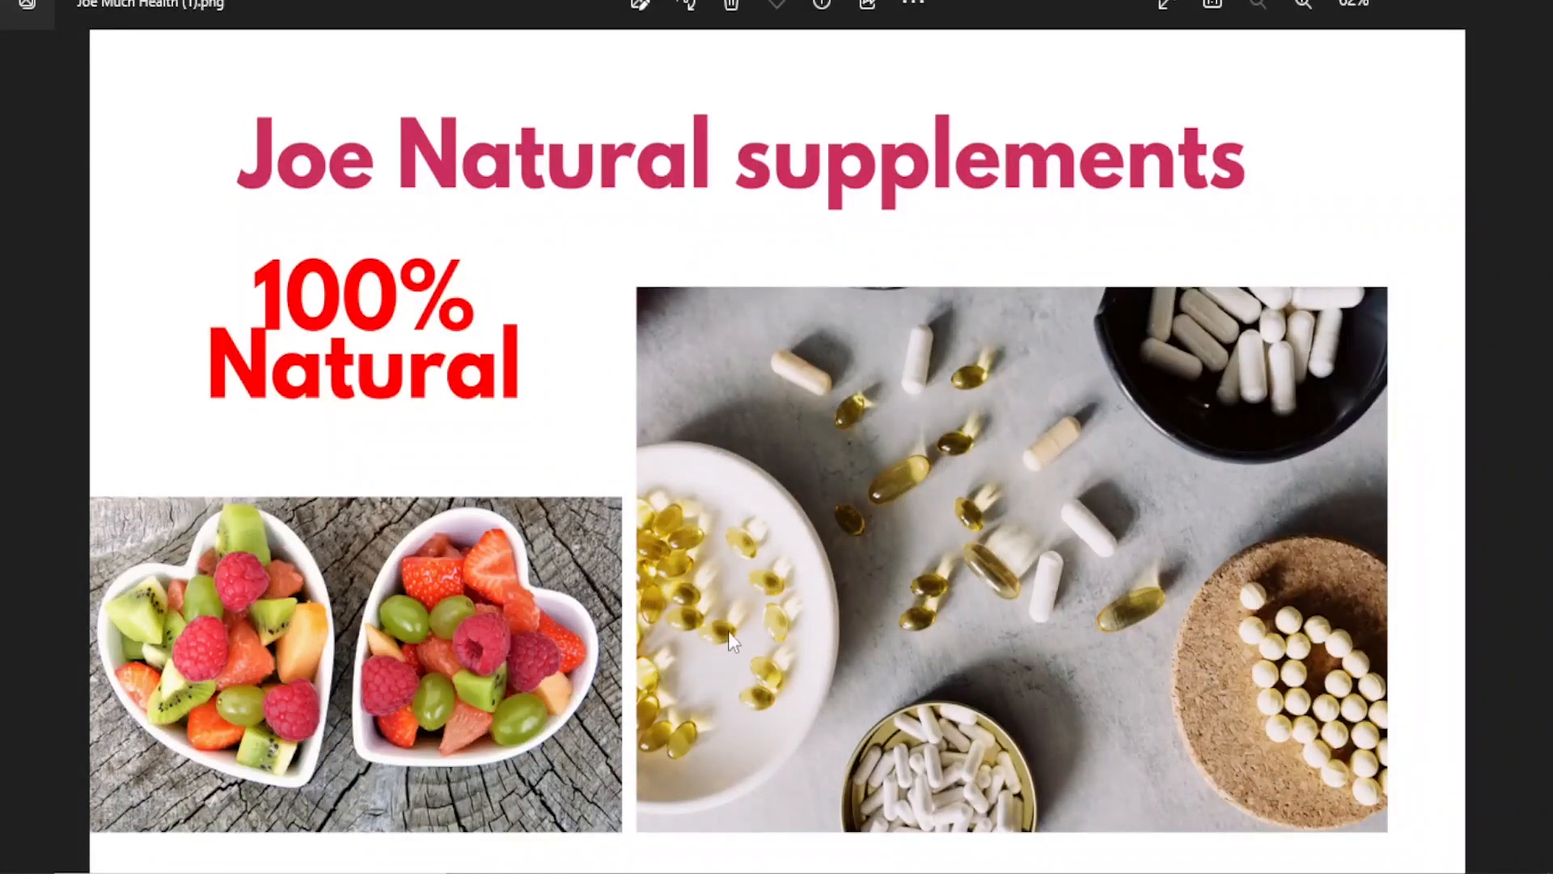
pyautogui.hotkey('alt', 'Tab')
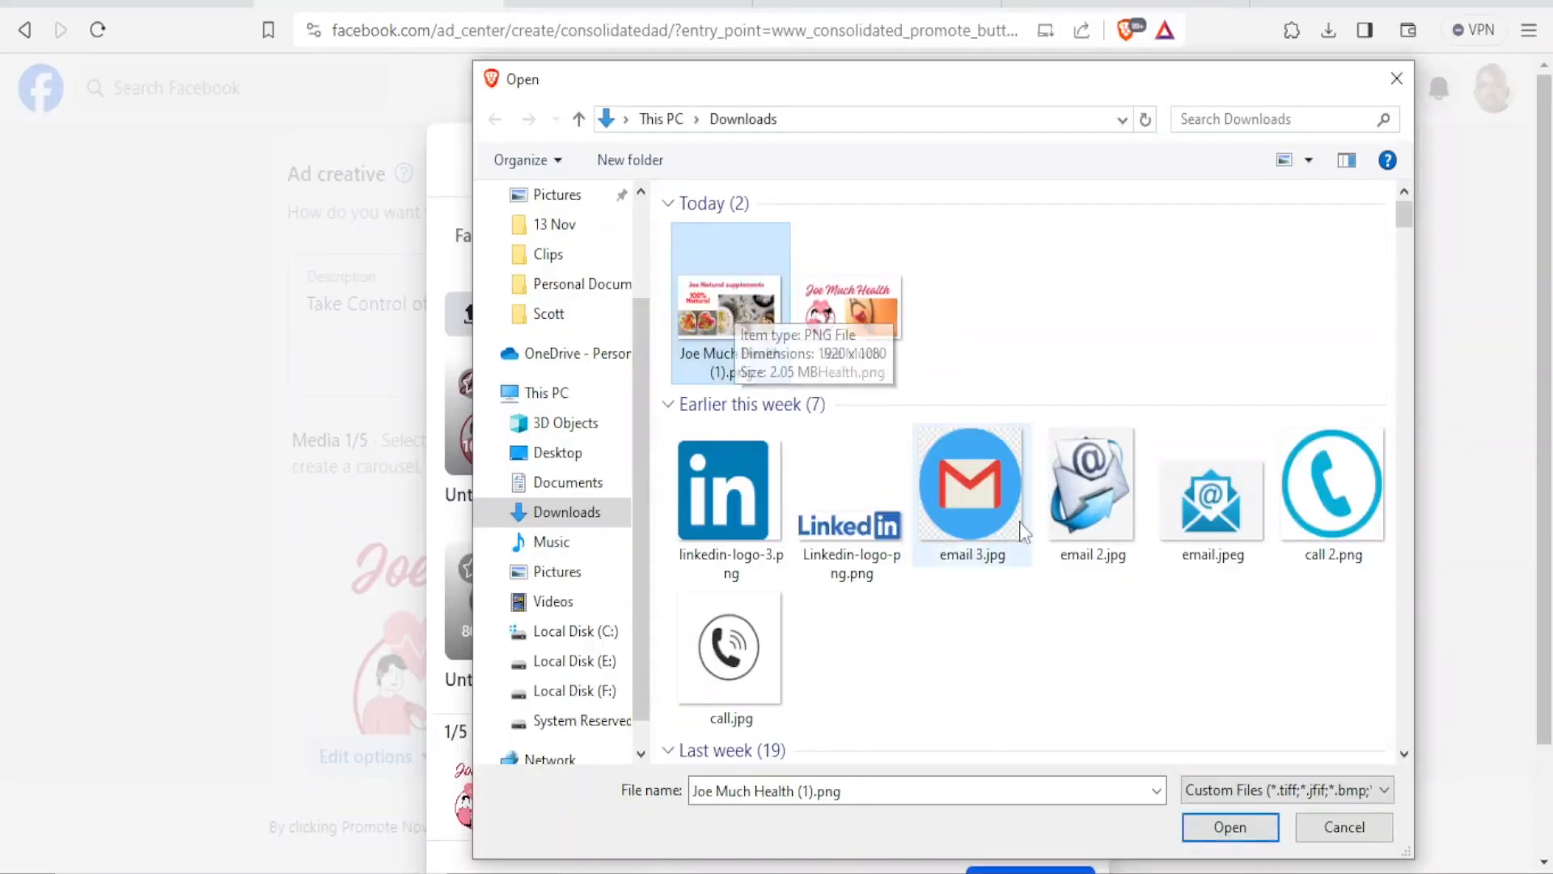
pyautogui.click(1229, 827)
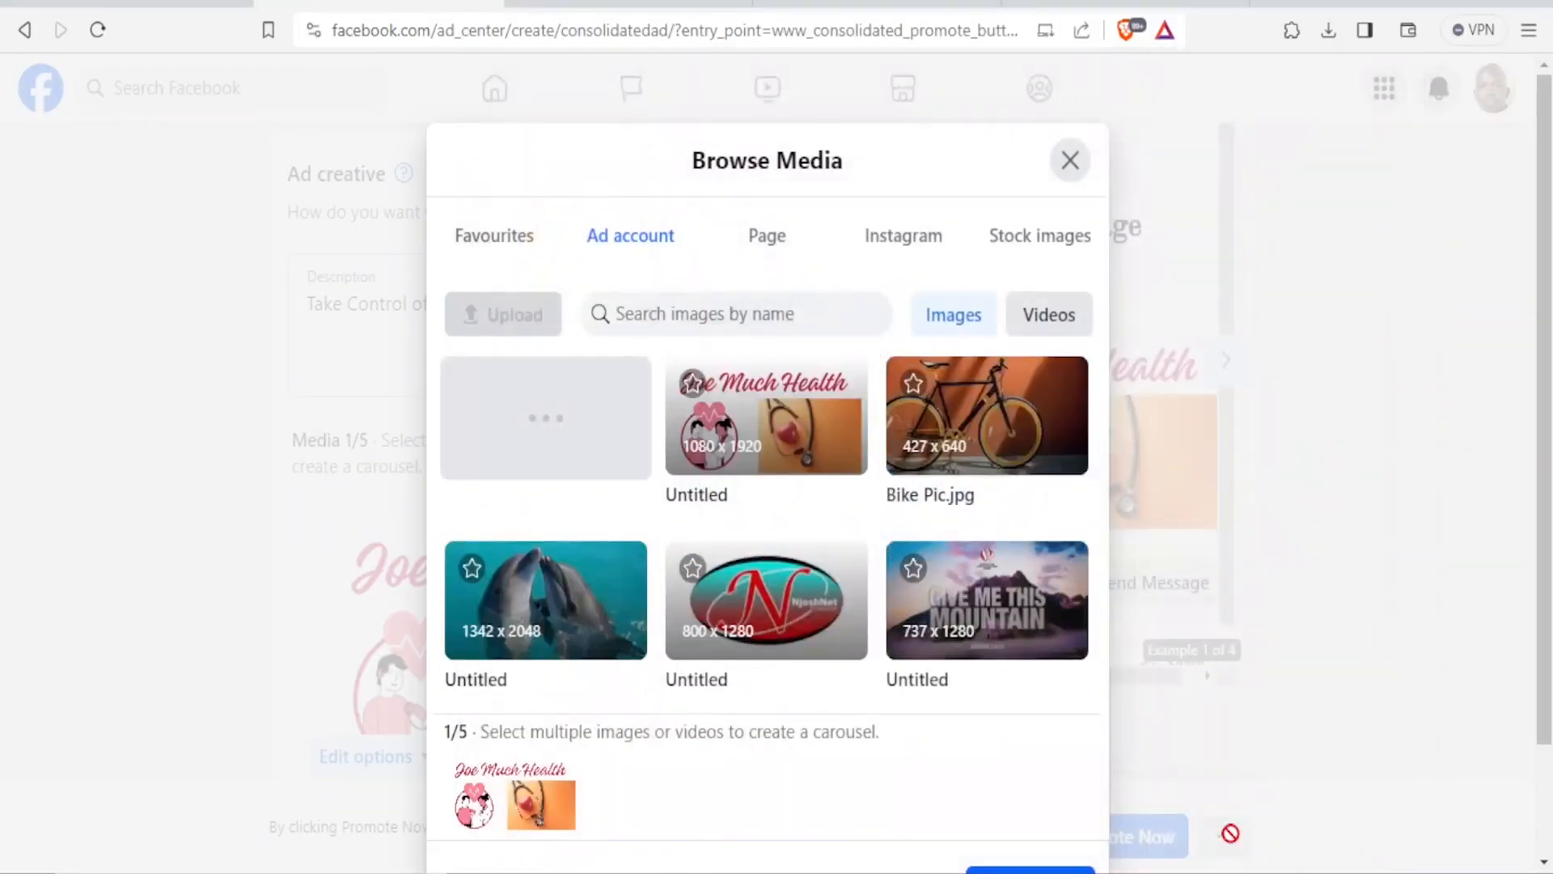
pyautogui.scroll(-3, 1094, 449)
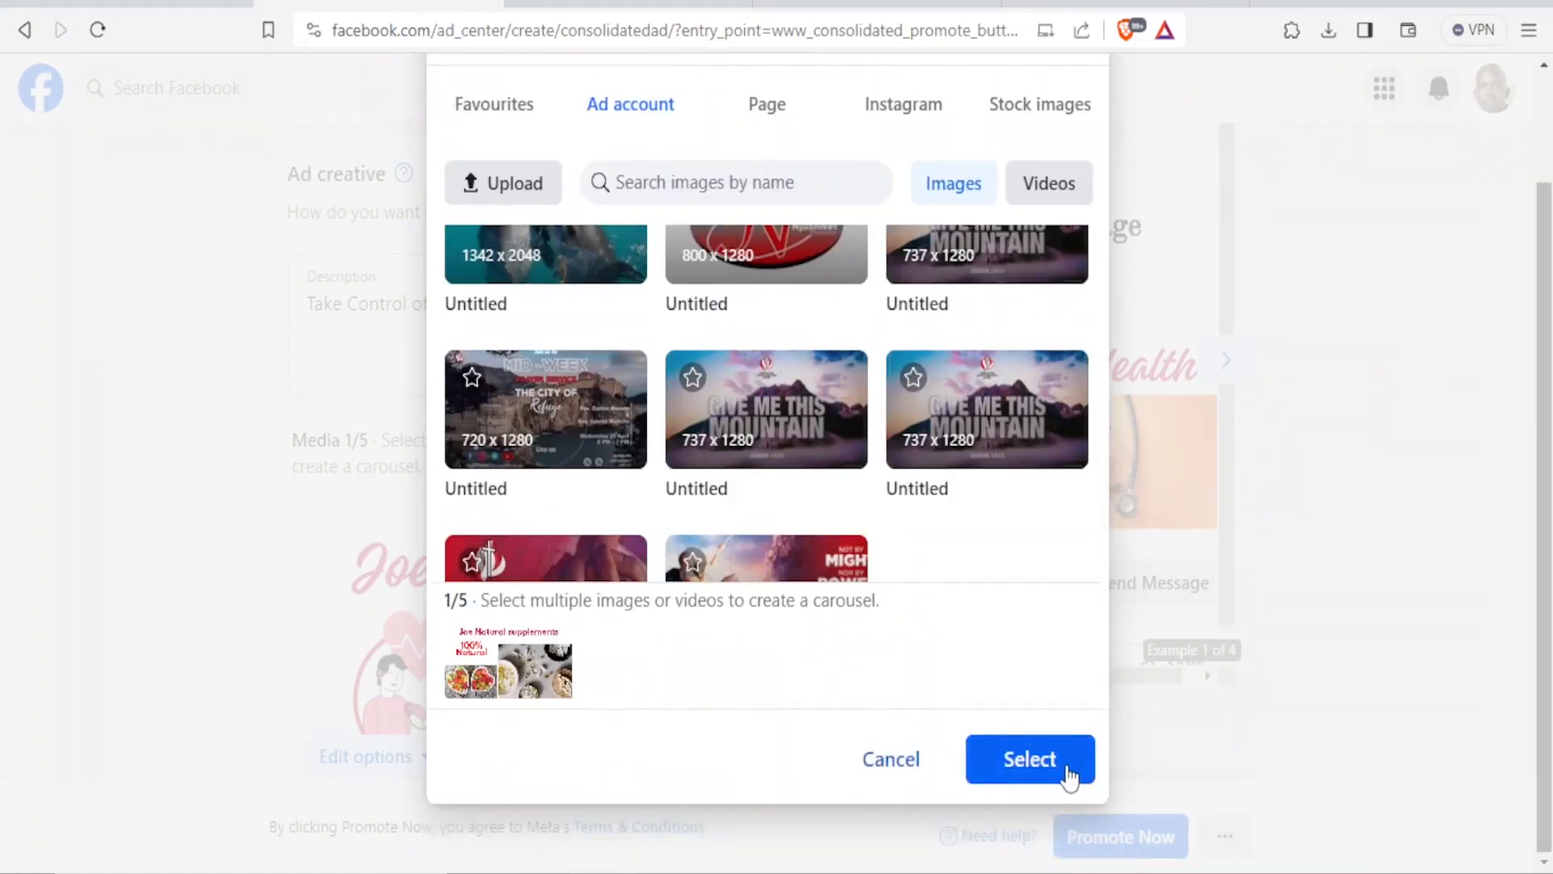
pyautogui.click(1065, 768)
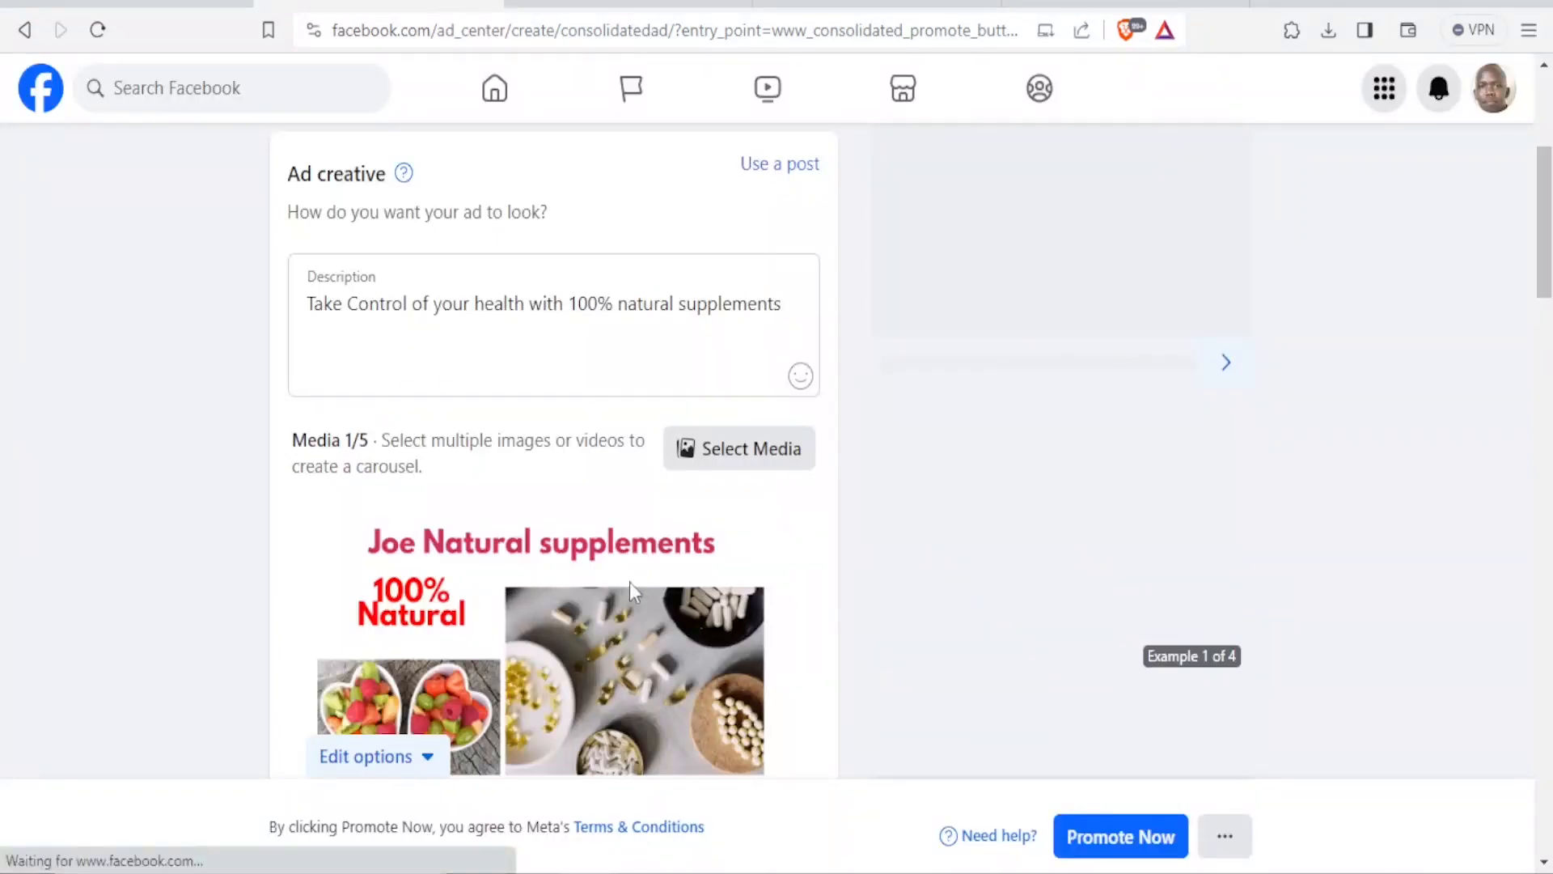
pyautogui.moveTo(1546, 239)
pyautogui.mouseDown()
pyautogui.moveTo(1546, 162)
pyautogui.moveTo(1546, 212)
pyautogui.mouseUp()
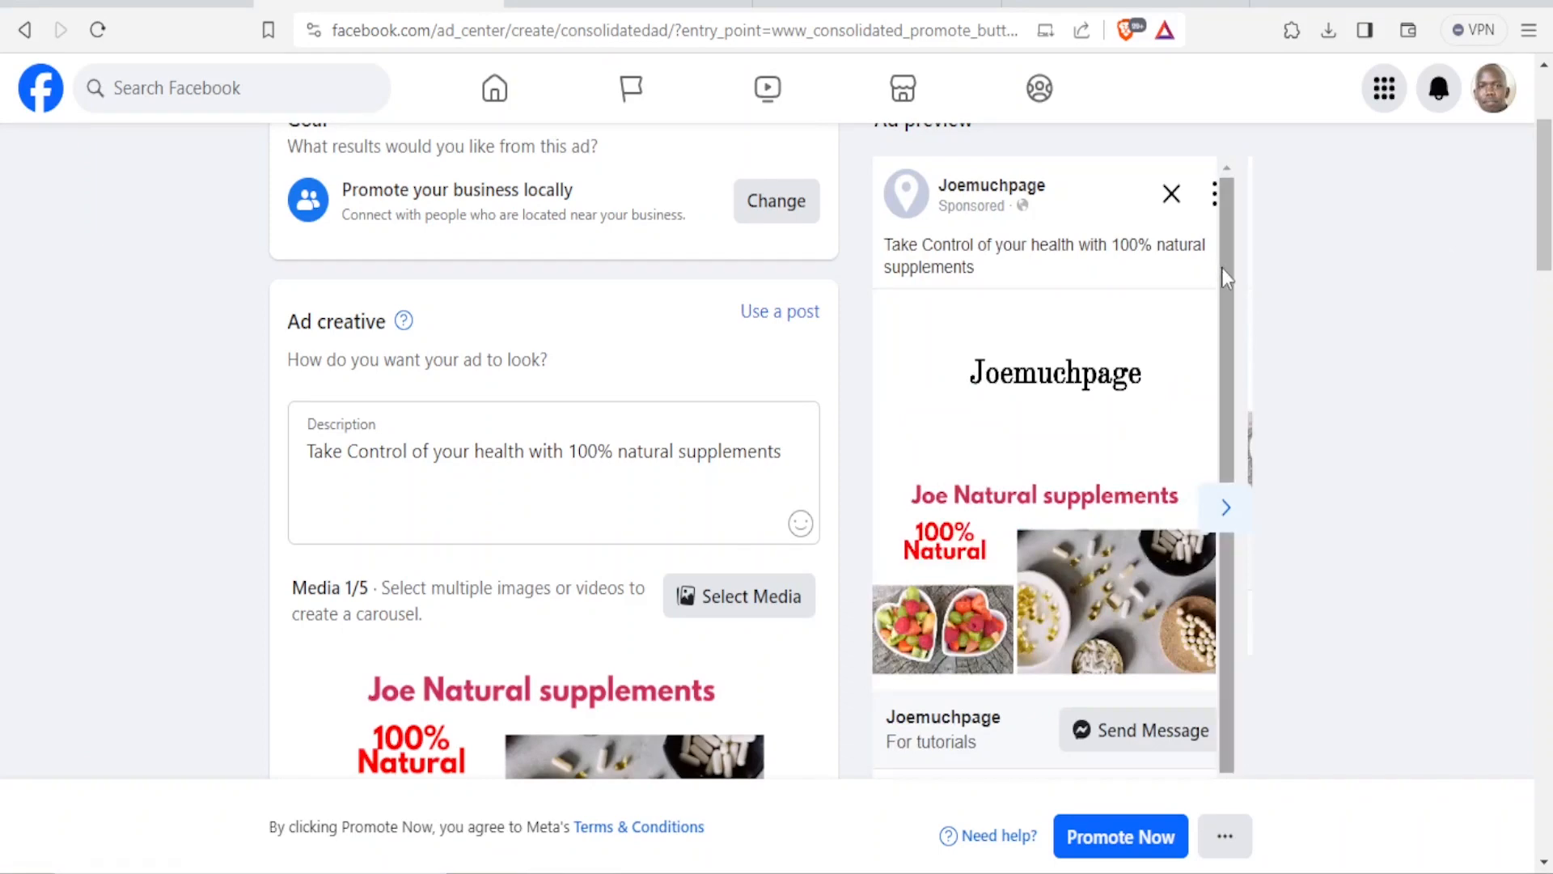
pyautogui.scroll(-1, 1225, 307)
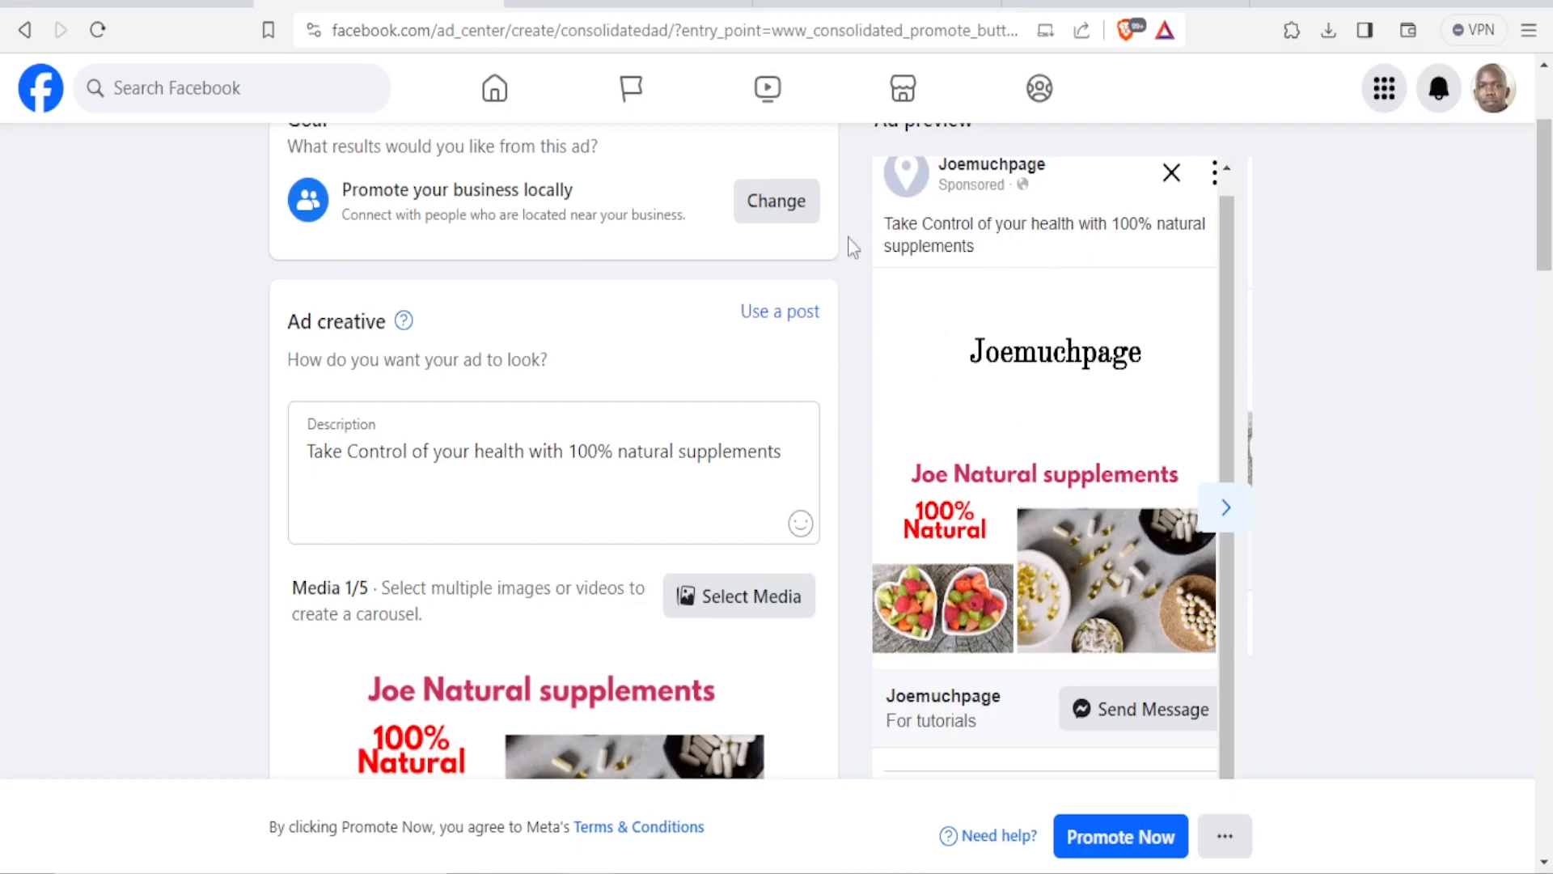
# Set the ad headline to "100% Natural Supplements" and check it in the ad preview.
pyautogui.moveTo(1544, 222); pyautogui.dragTo(1544, 338)
pyautogui.click(530, 365)
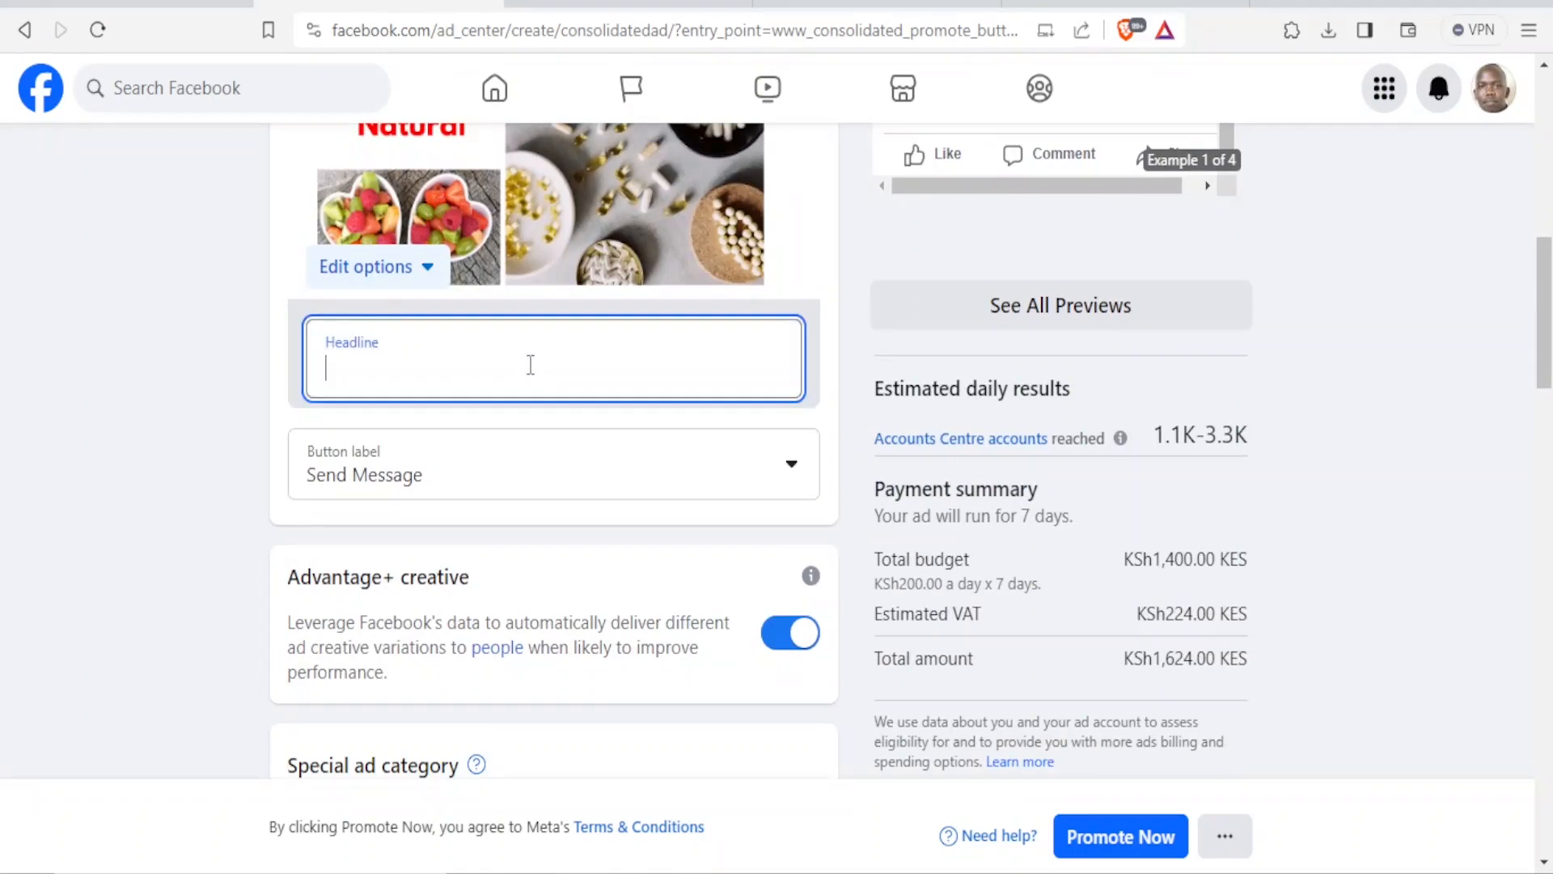
pyautogui.write('100% Natural ')
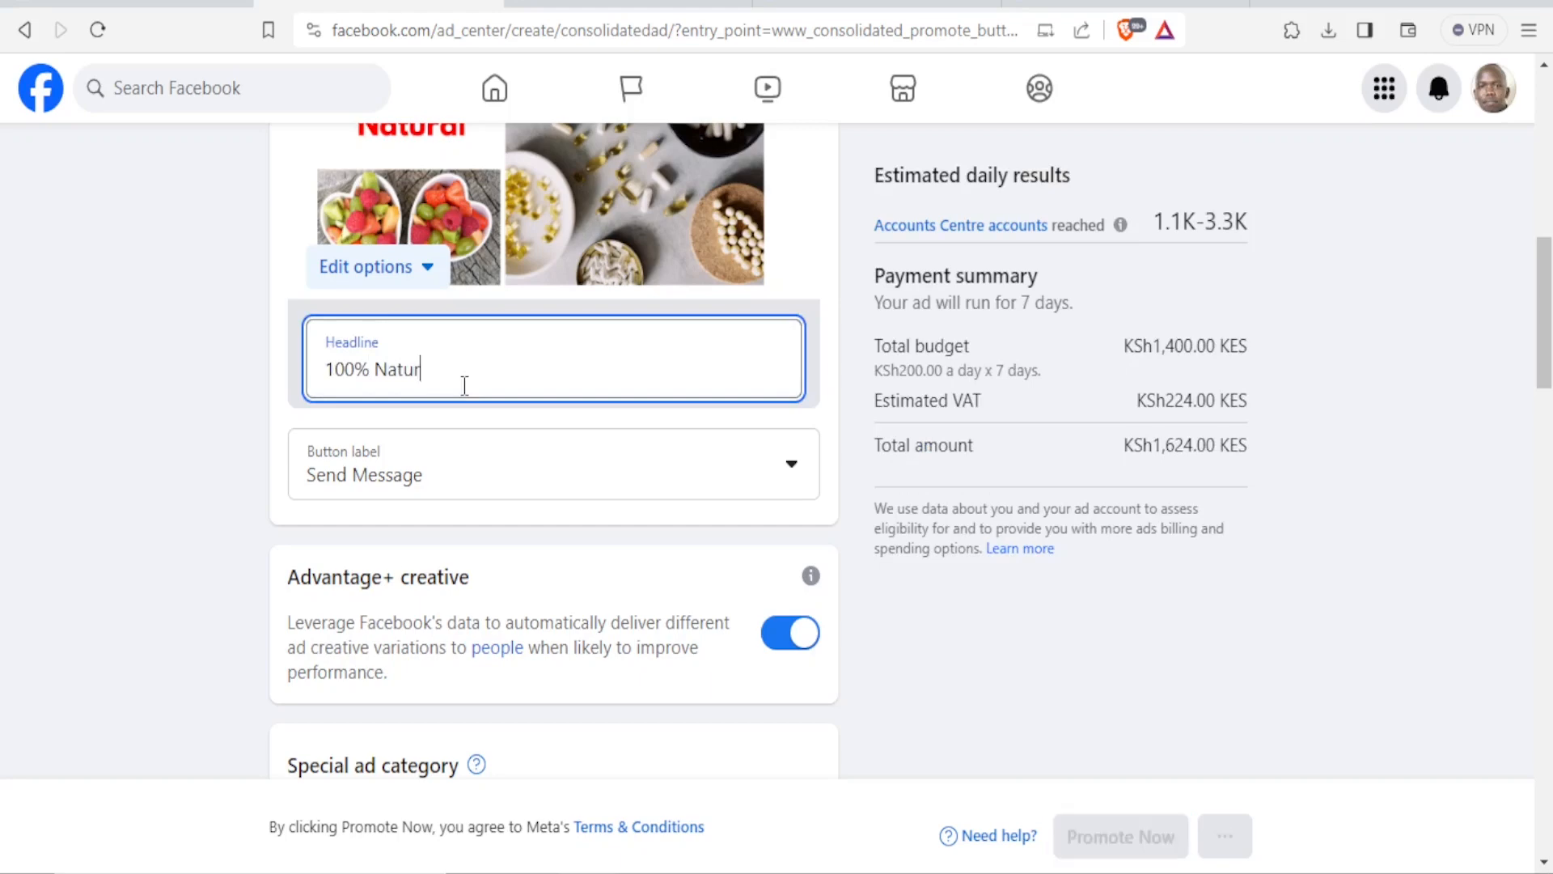
pyautogui.write('Supplemtn')
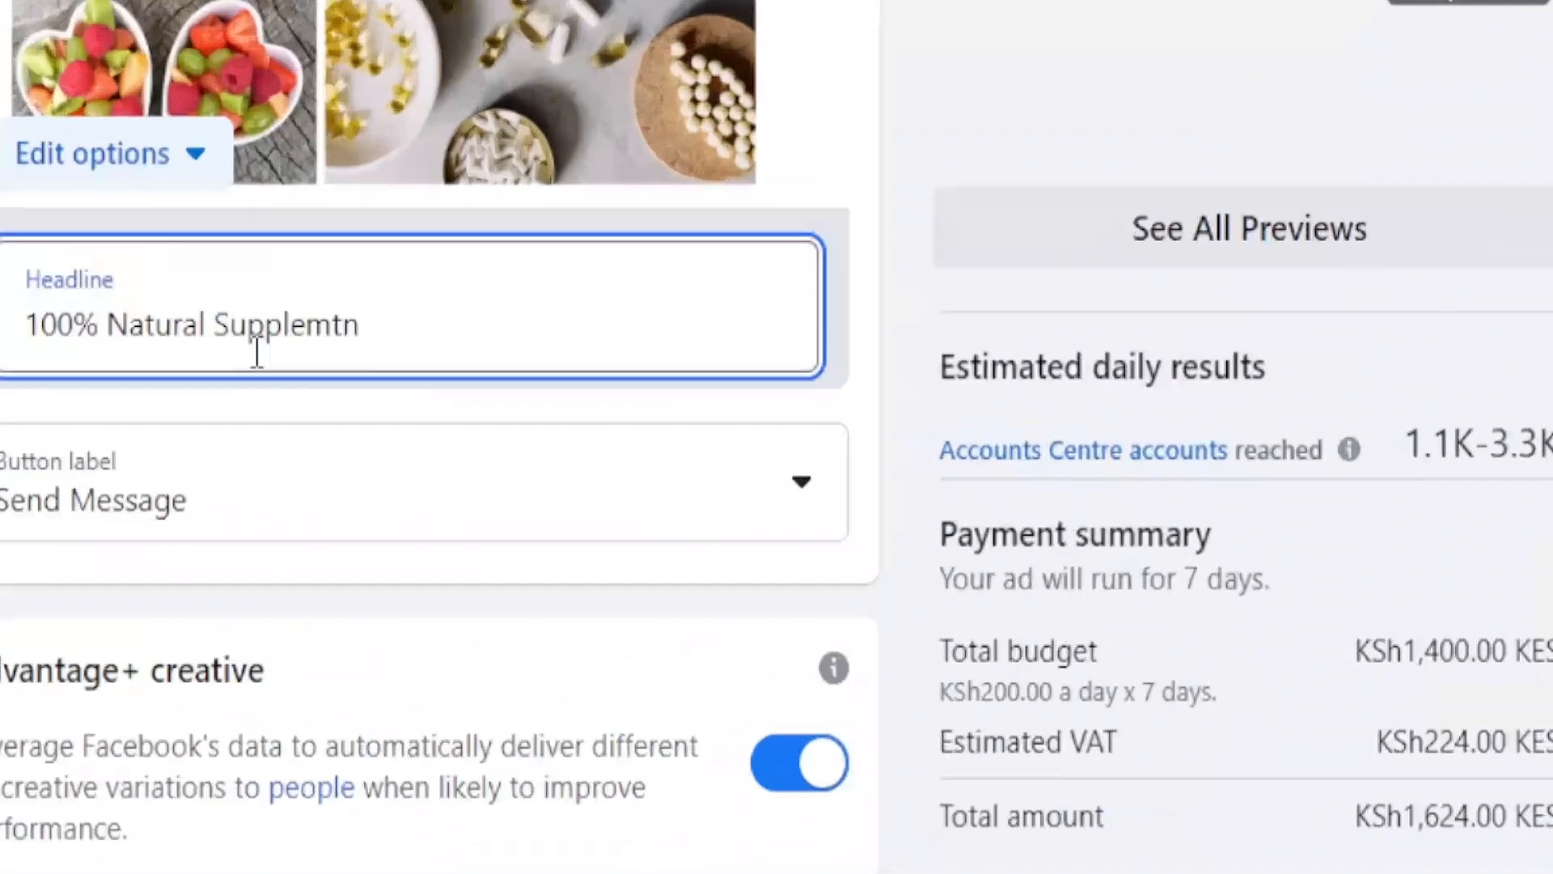
pyautogui.press('BackSpace')
pyautogui.press('BackSpace')
pyautogui.write('ents')
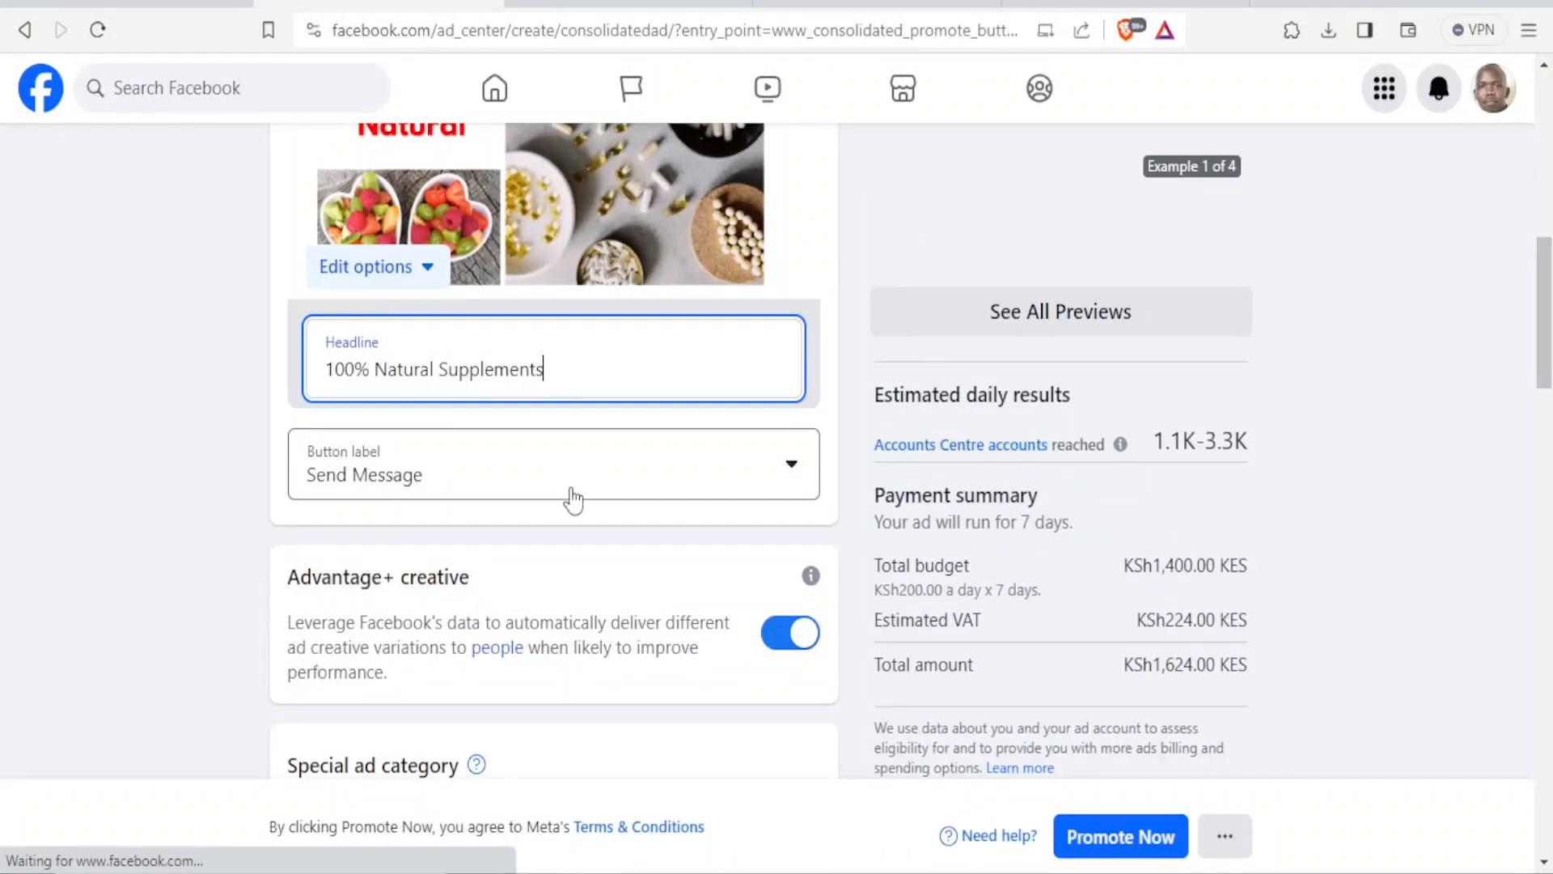
pyautogui.moveTo(1544, 348)
pyautogui.mouseDown()
pyautogui.moveTo(1545, 209)
pyautogui.moveTo(1545, 391)
pyautogui.moveTo(1547, 318)
pyautogui.mouseUp()
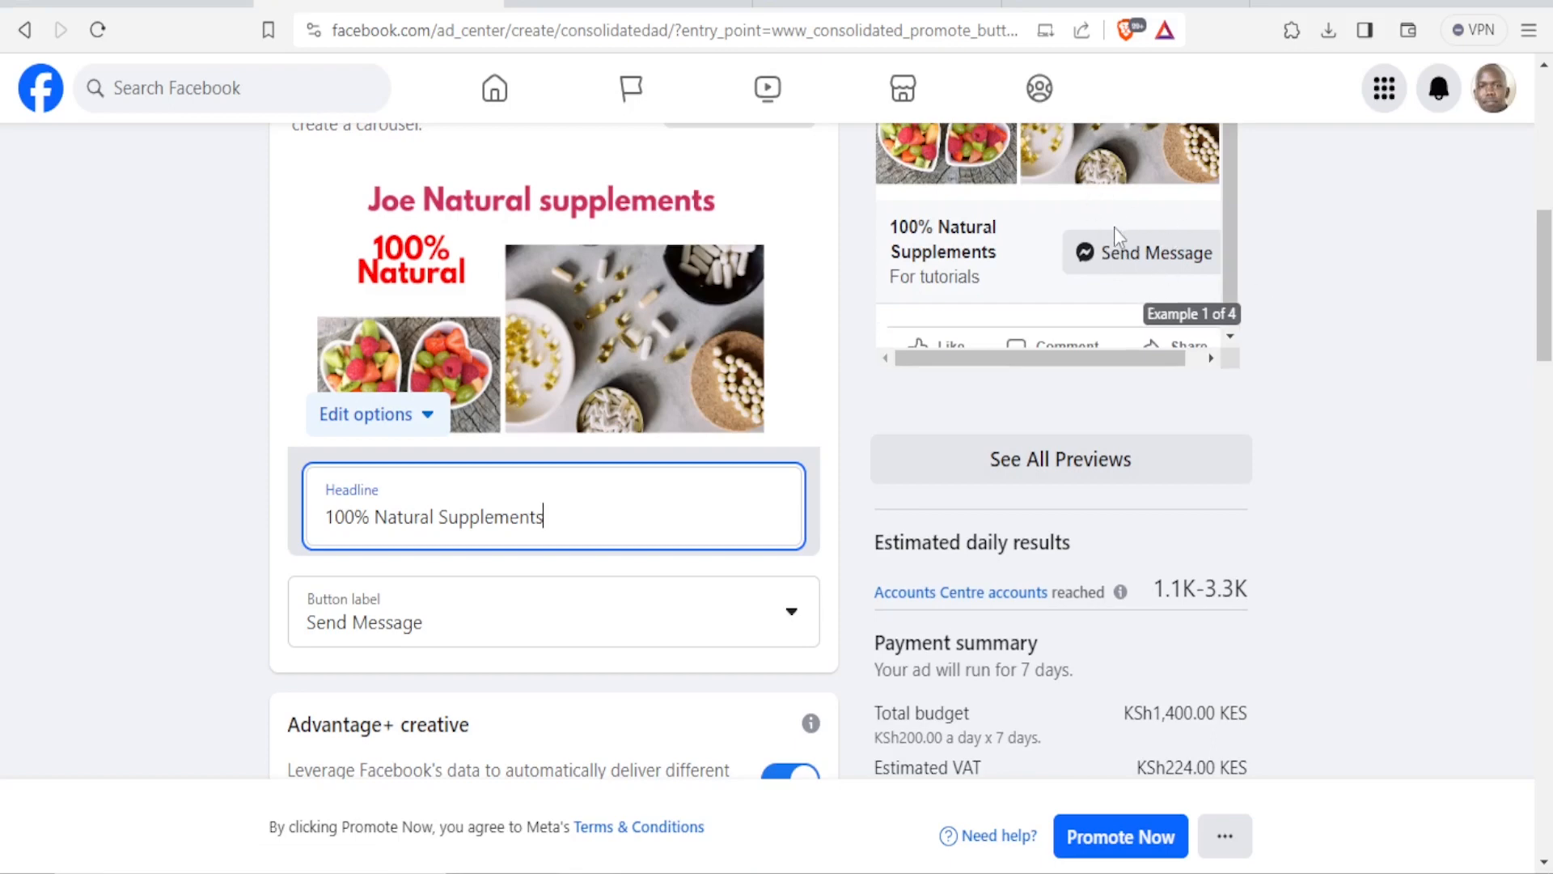
# Set the ad's button label to Call now and open the country code list for its phone number.
pyautogui.click(792, 624)
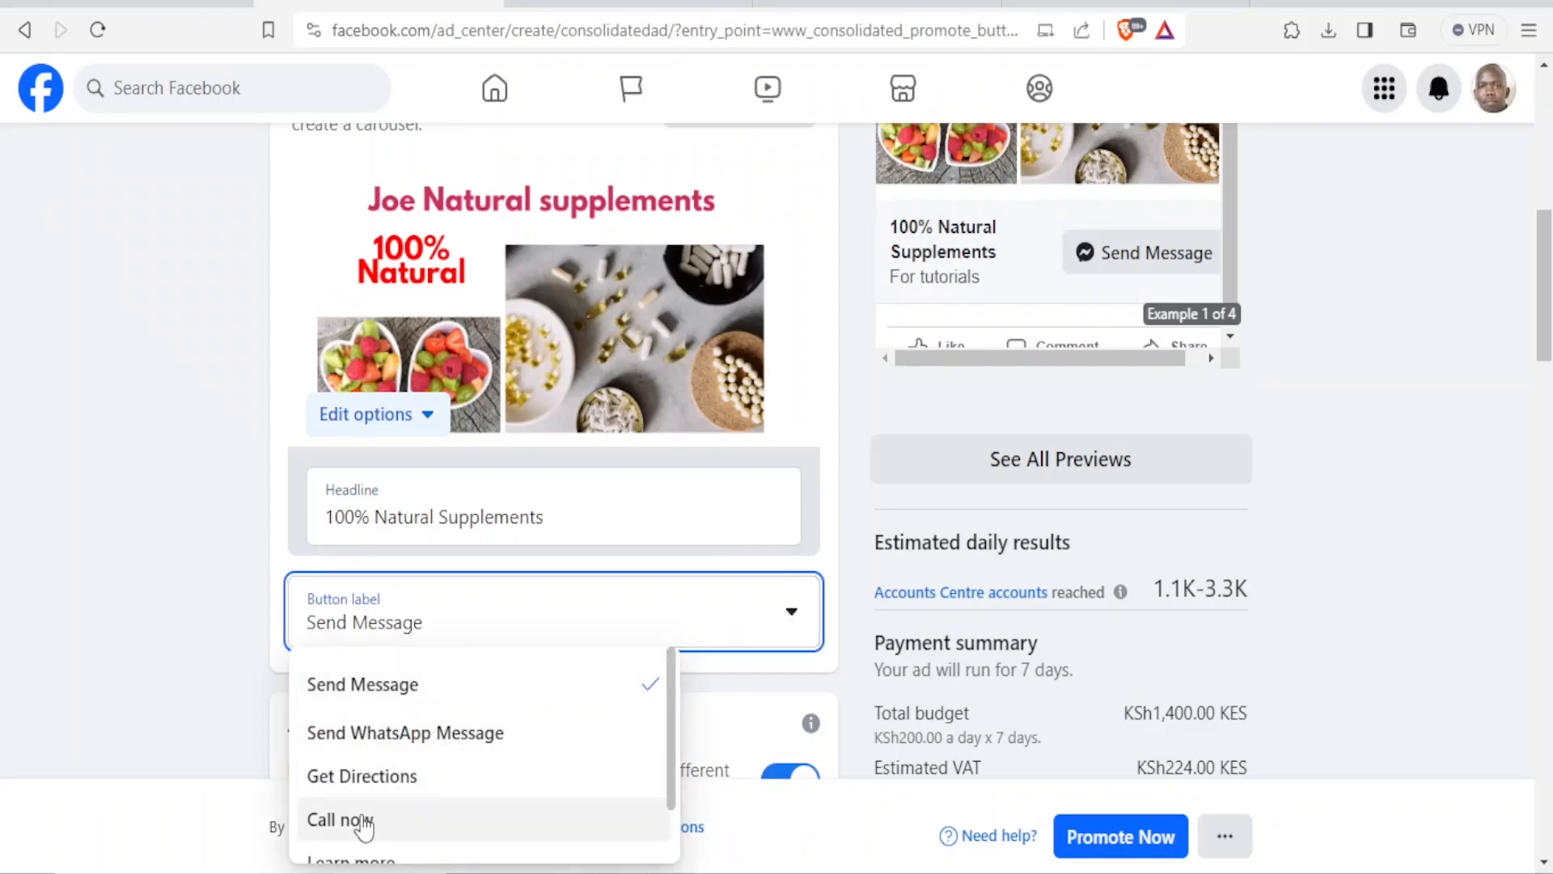
pyautogui.scroll(-1, 364, 825)
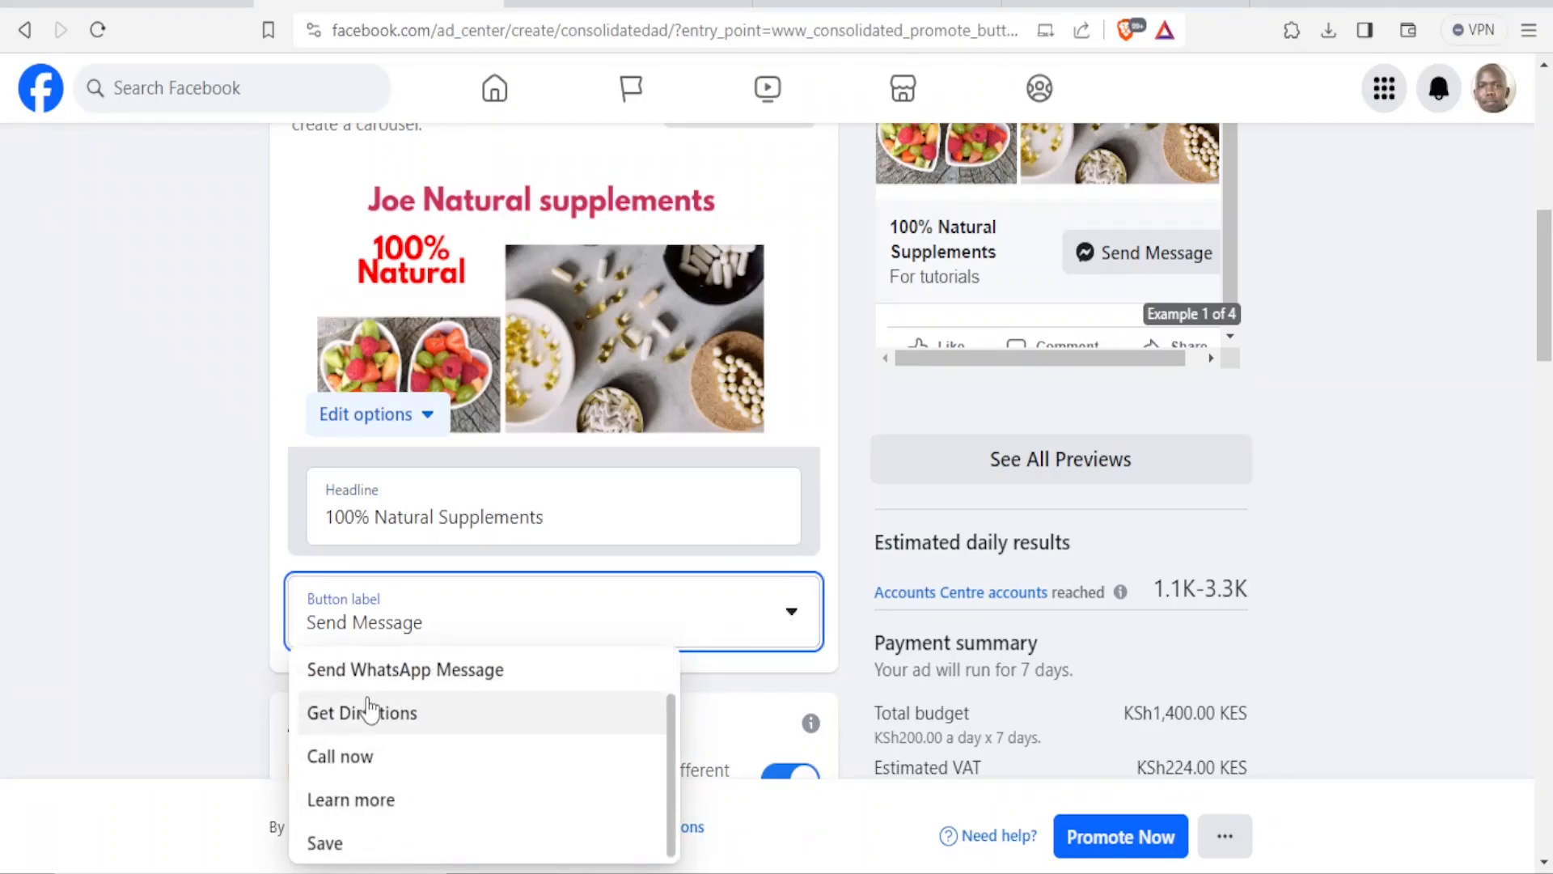
pyautogui.scroll(-1, 349, 778)
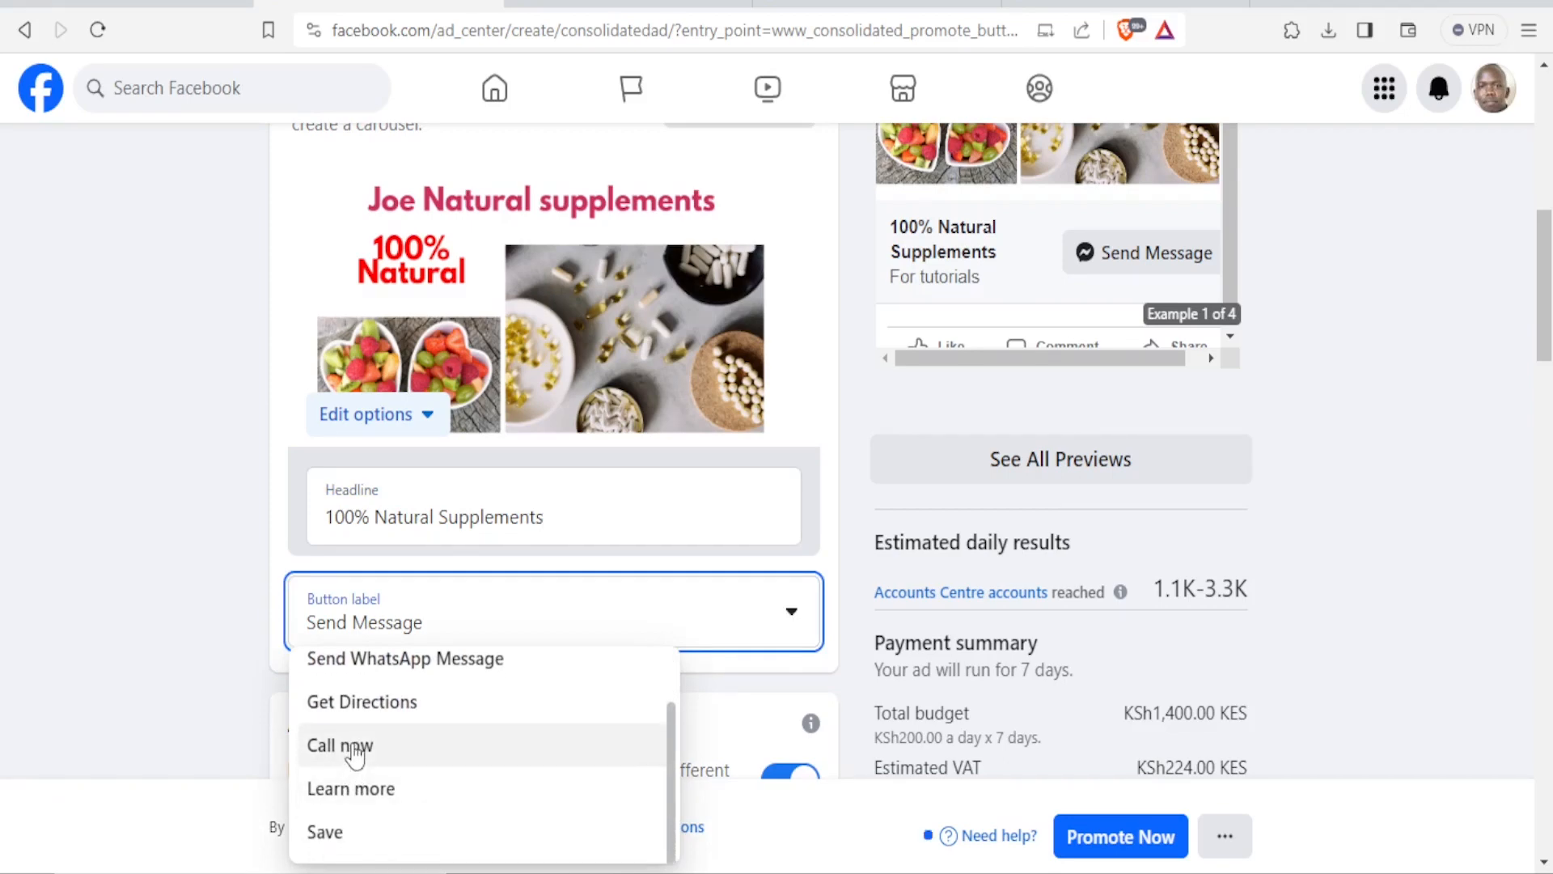
pyautogui.click(354, 745)
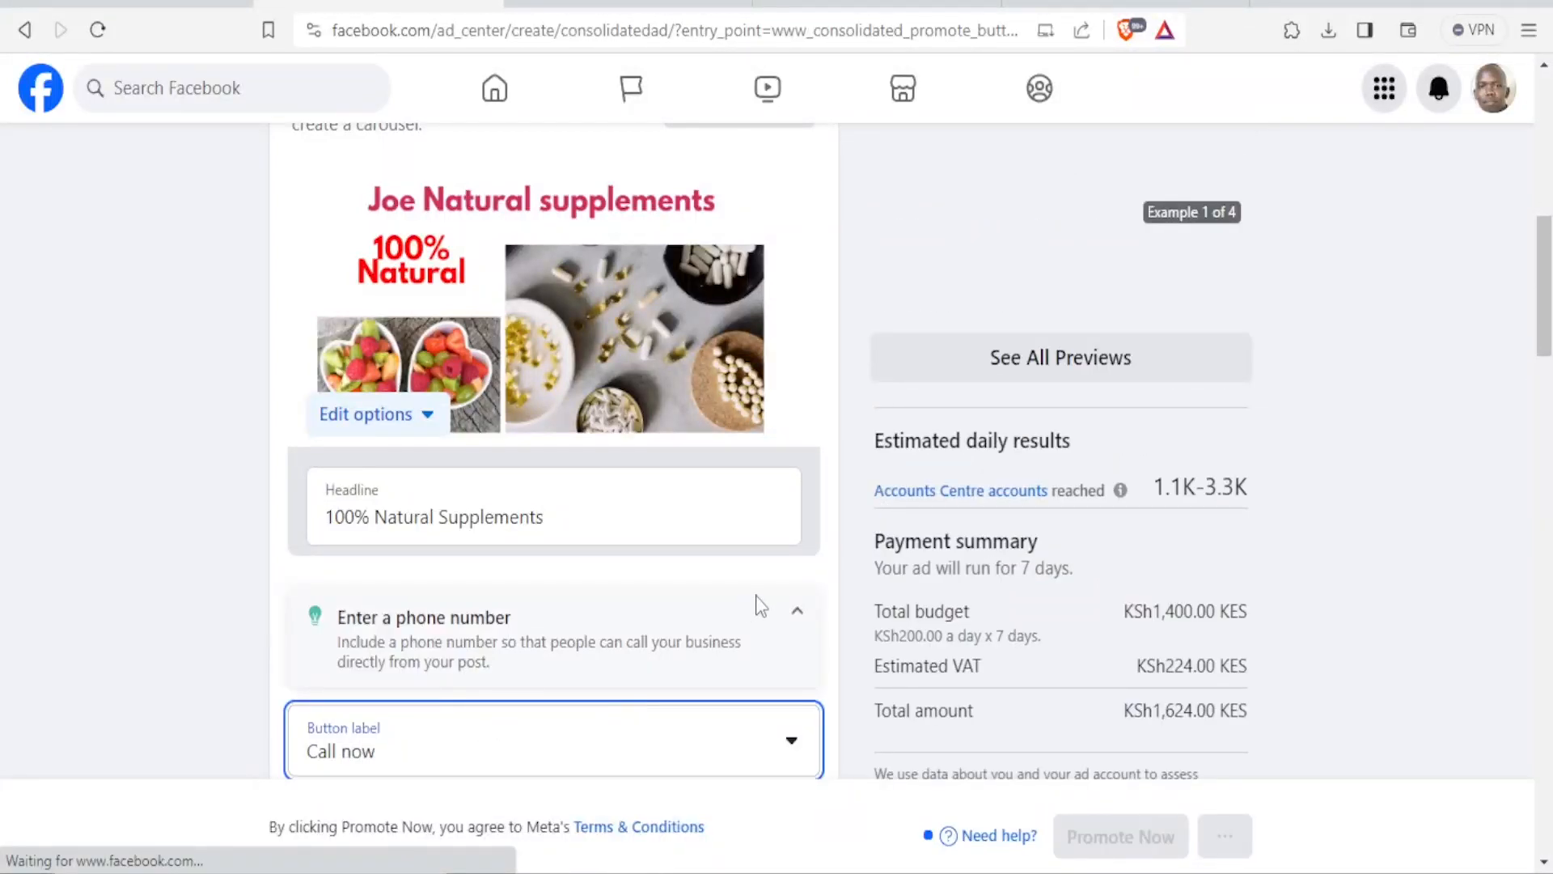
pyautogui.scroll(-3, 756, 606)
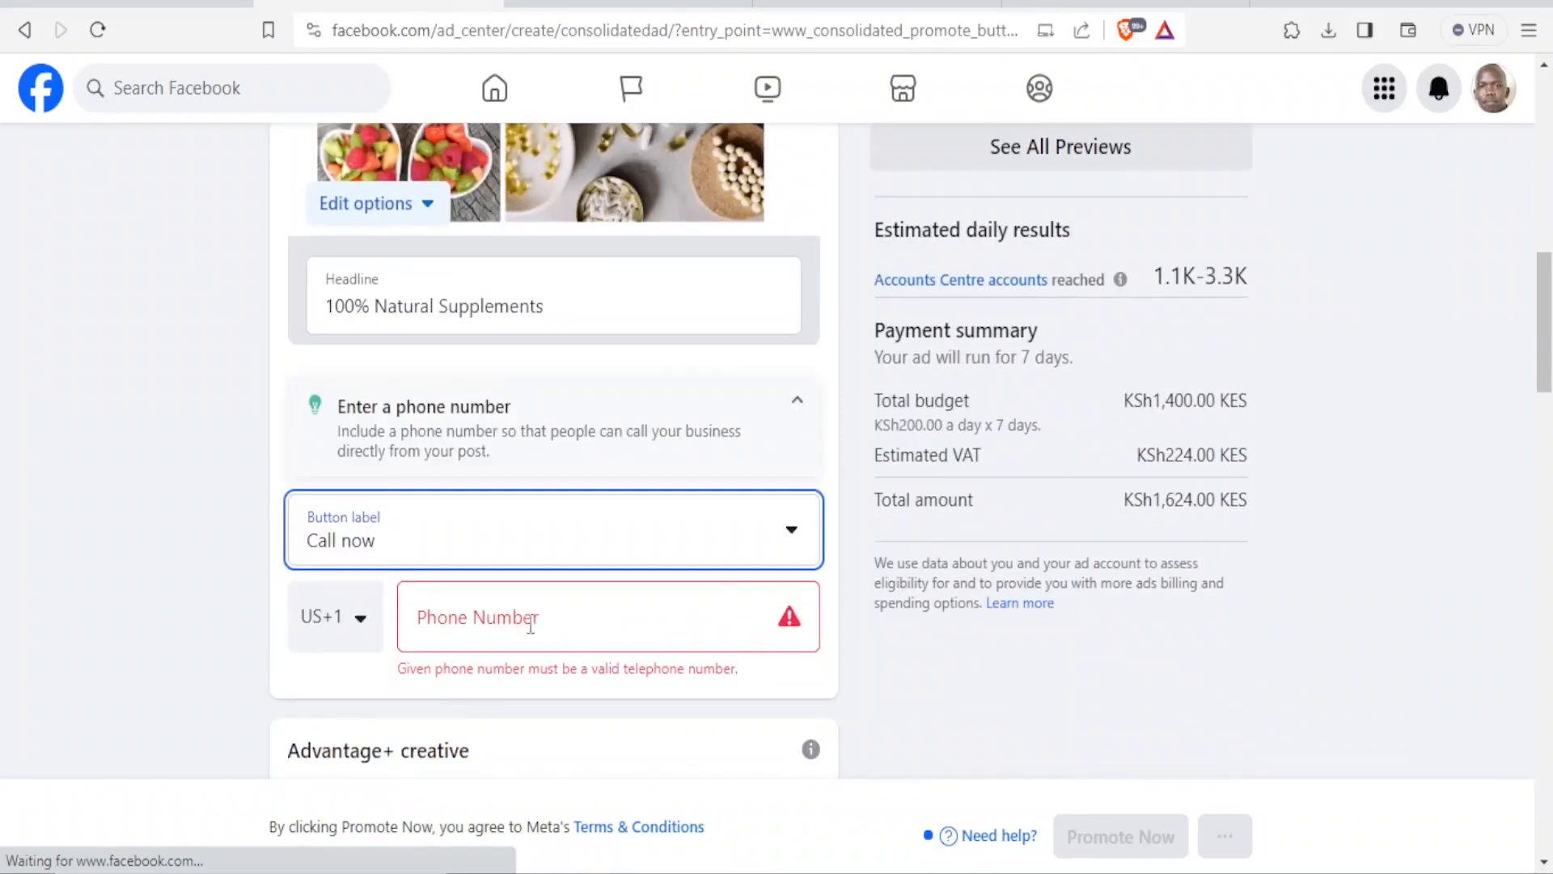
pyautogui.click(531, 623)
pyautogui.click(361, 634)
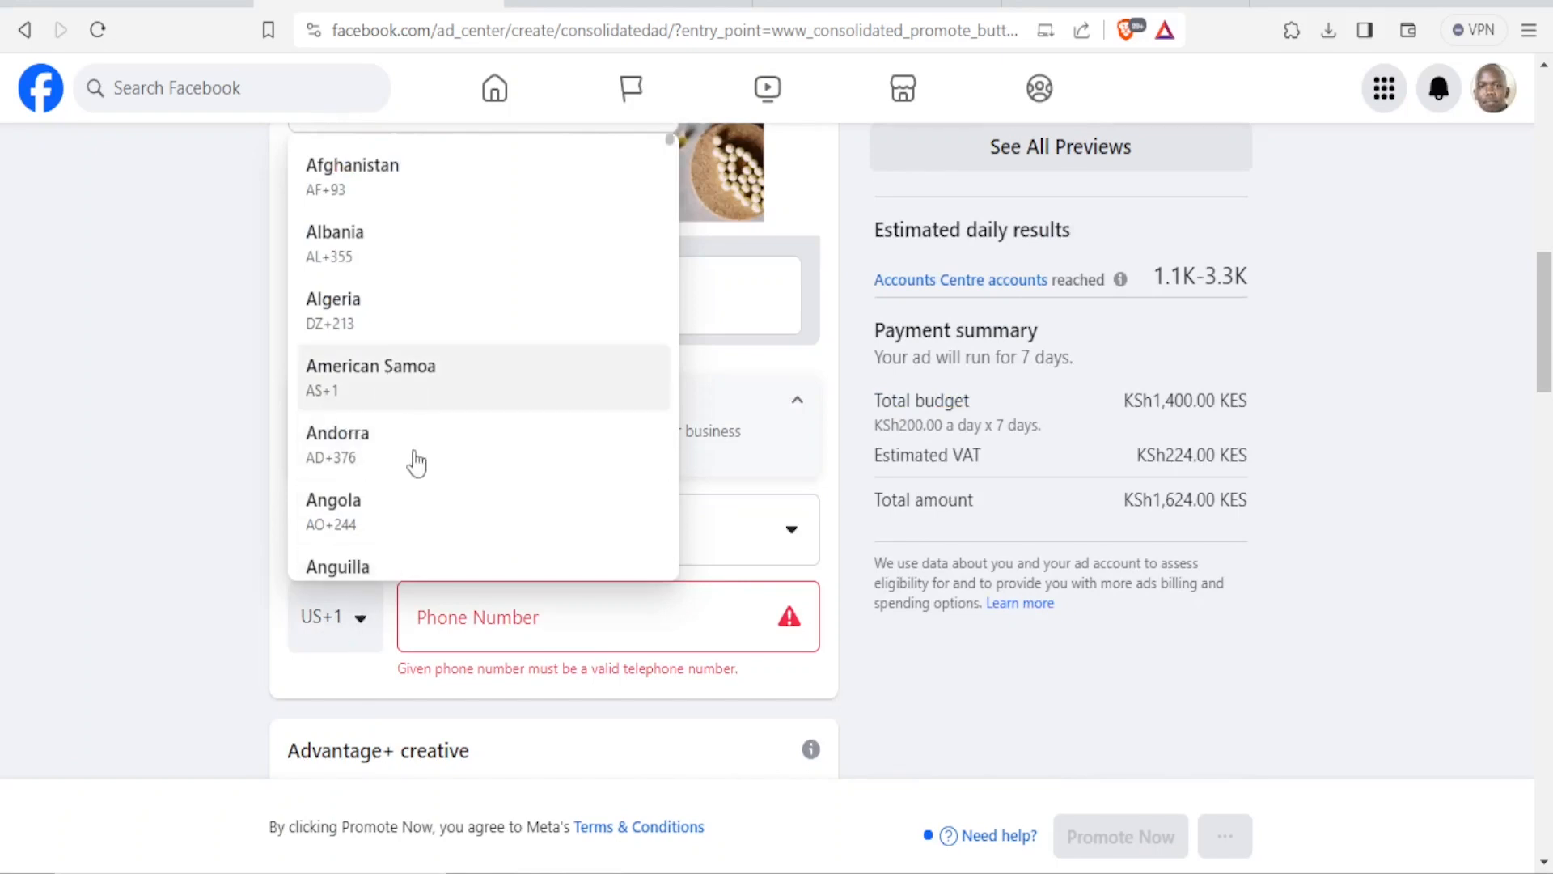
# Change the ad's button label to Send WhatsApp Message and enter the business's WhatsApp phone number.
pyautogui.click(792, 536)
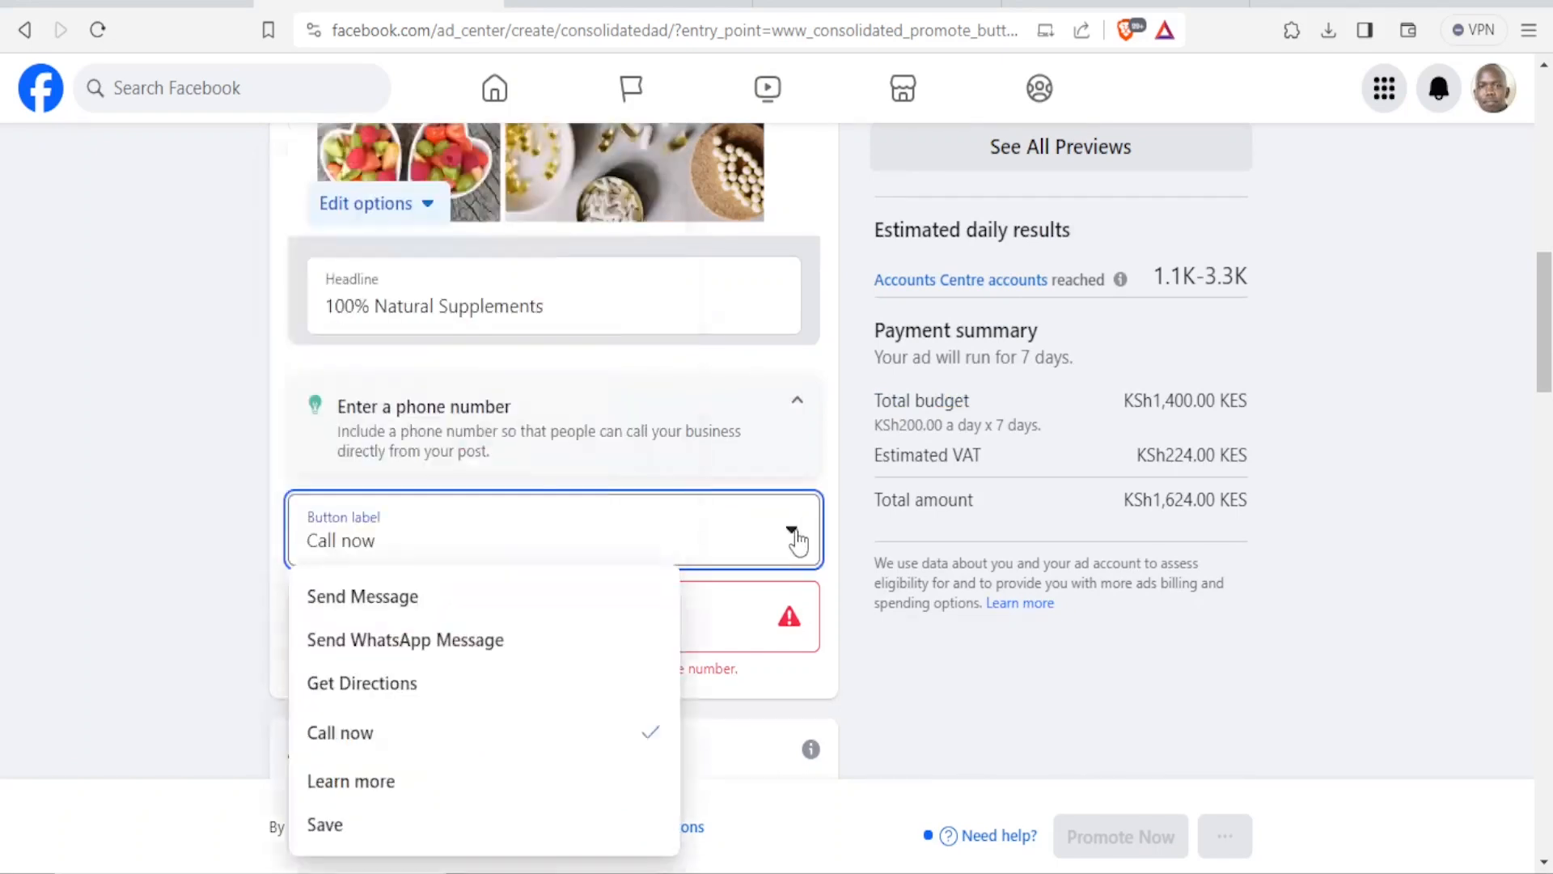
pyautogui.click(441, 643)
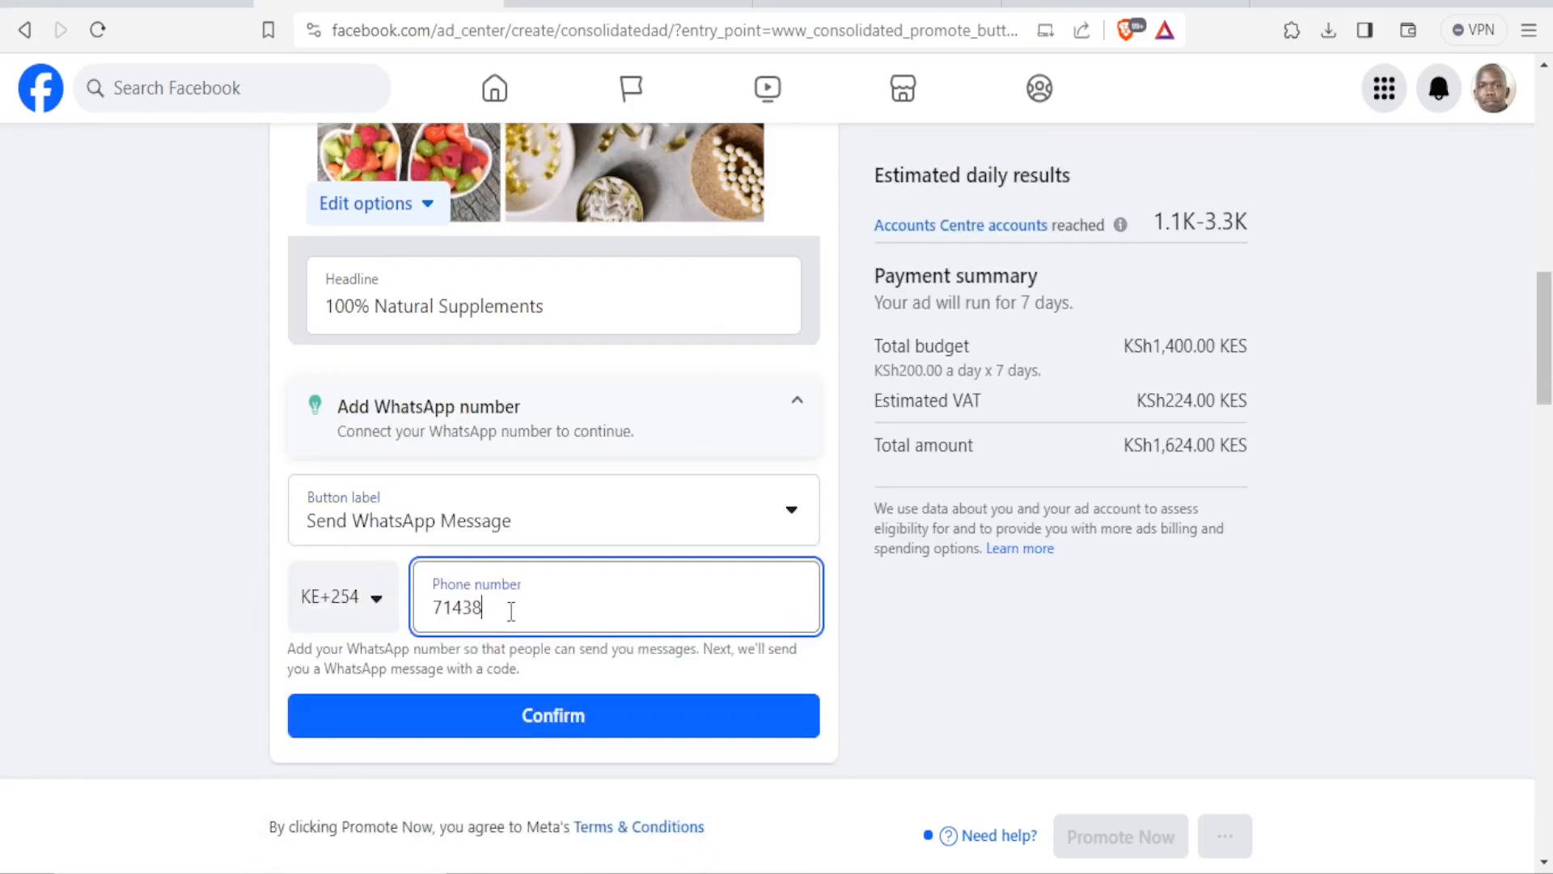
pyautogui.click(556, 724)
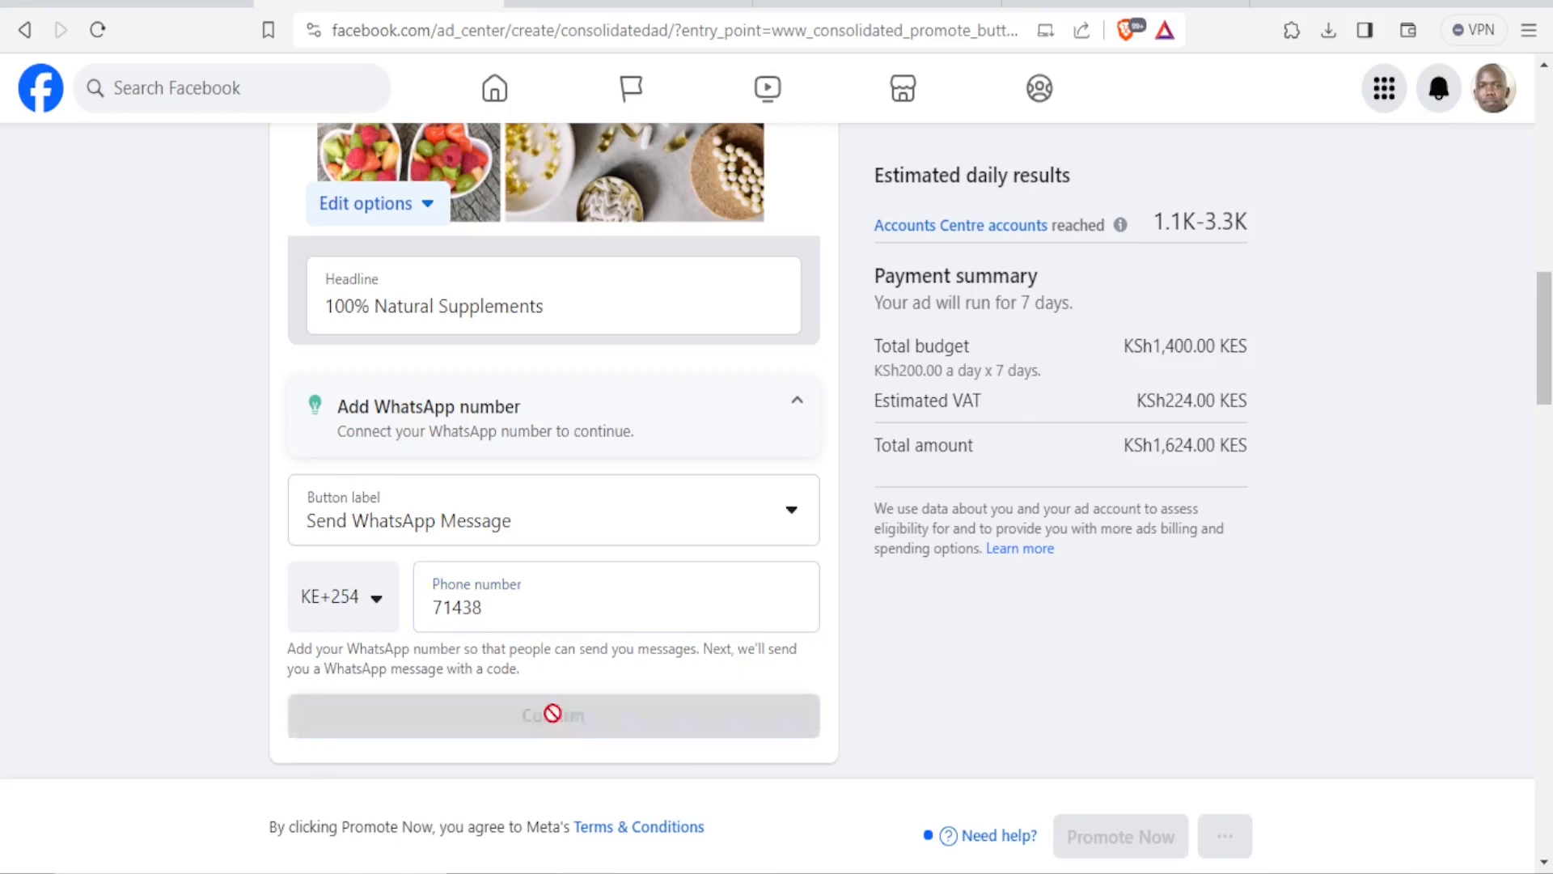
pyautogui.click(622, 517)
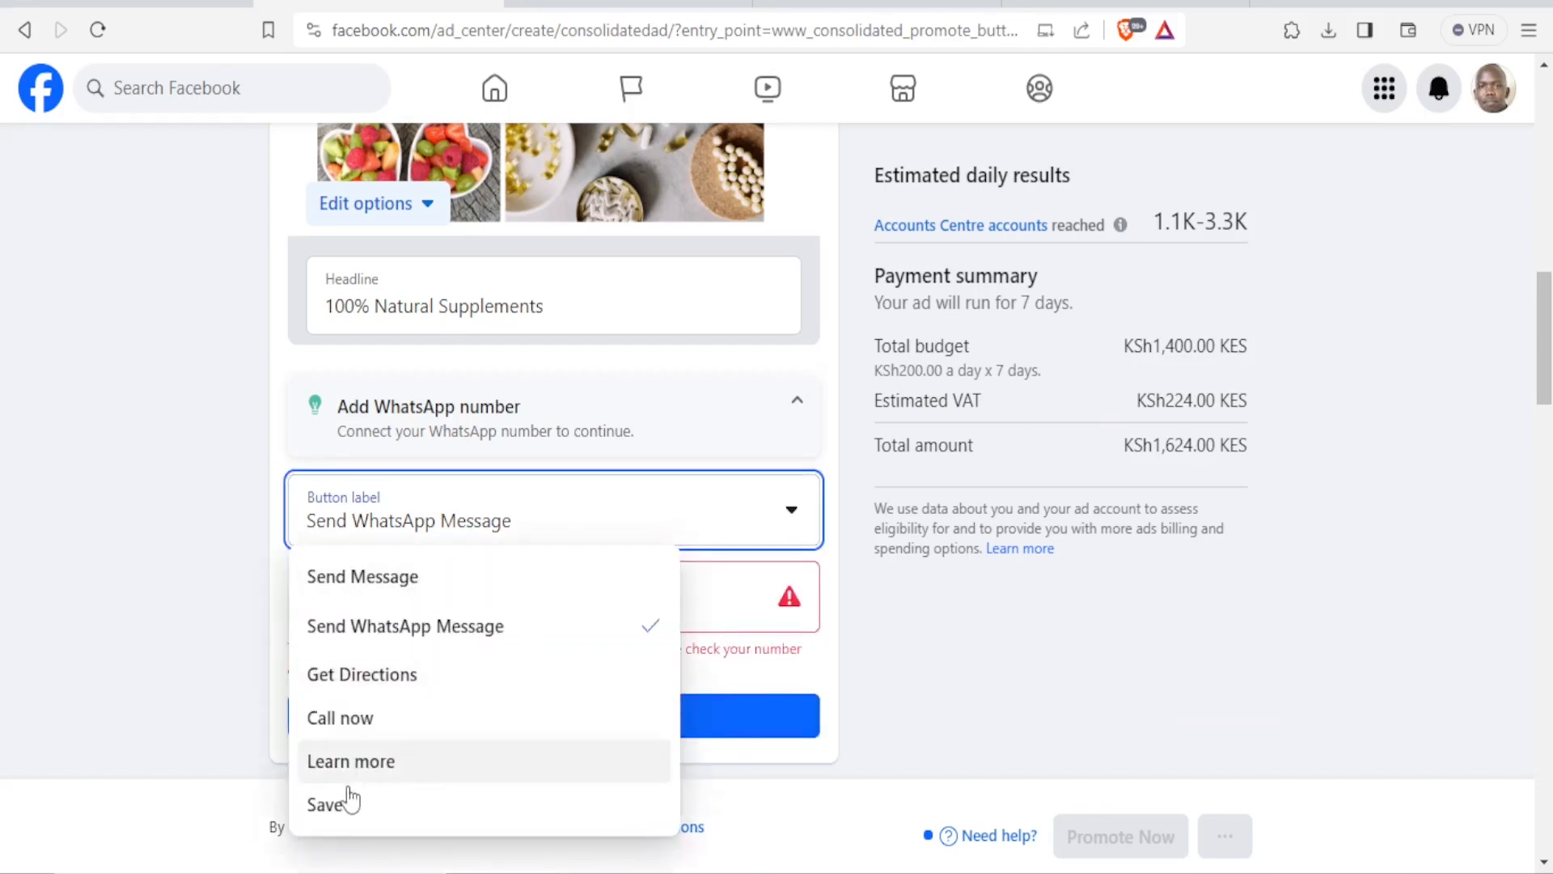
pyautogui.click(188, 602)
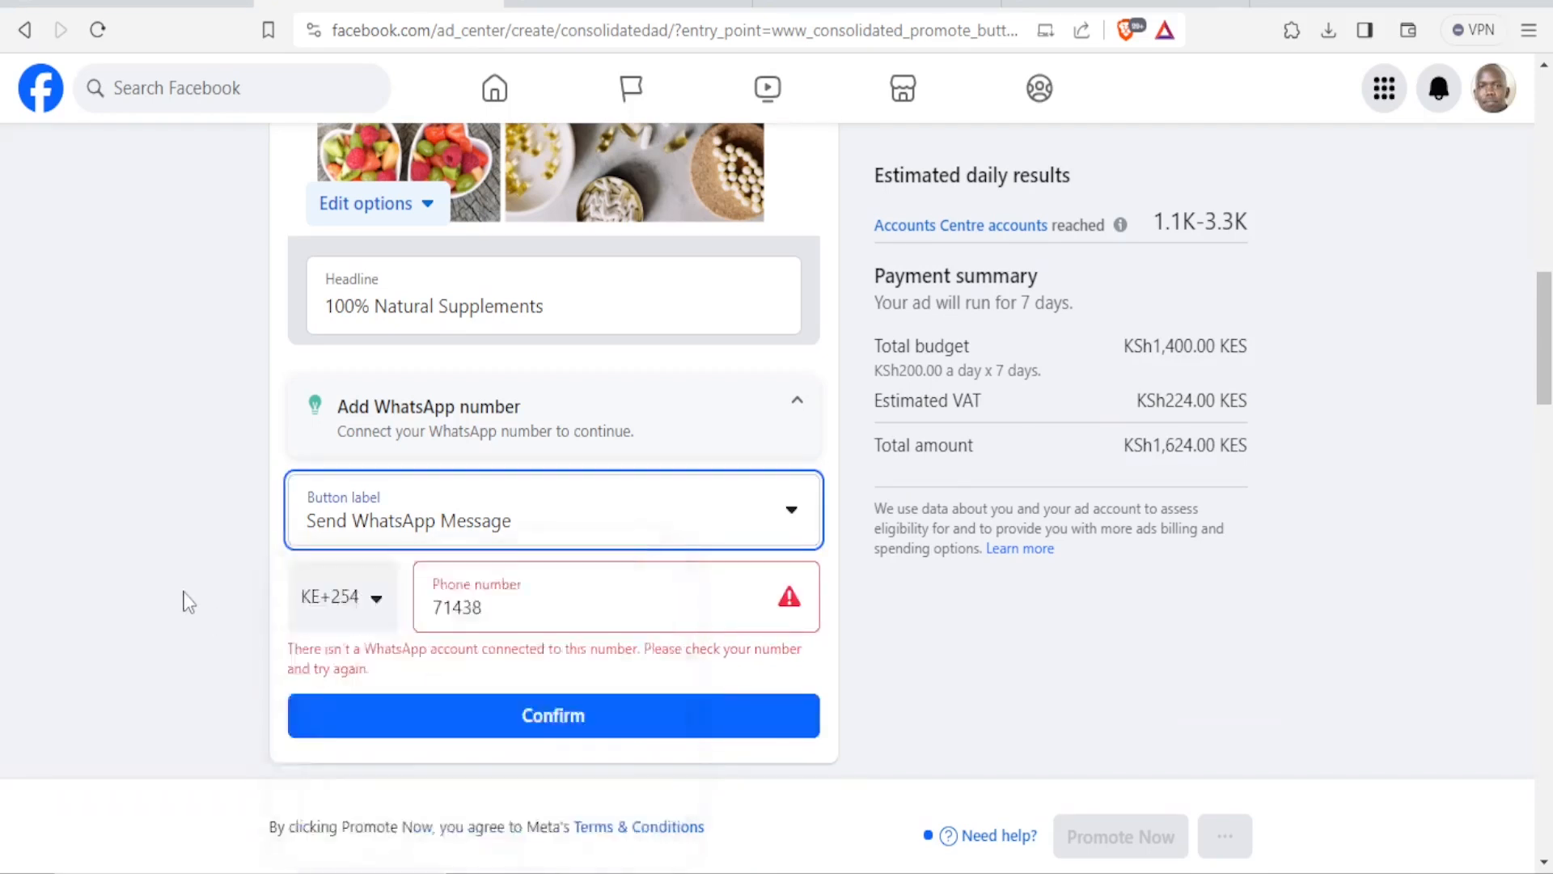
pyautogui.click(518, 599)
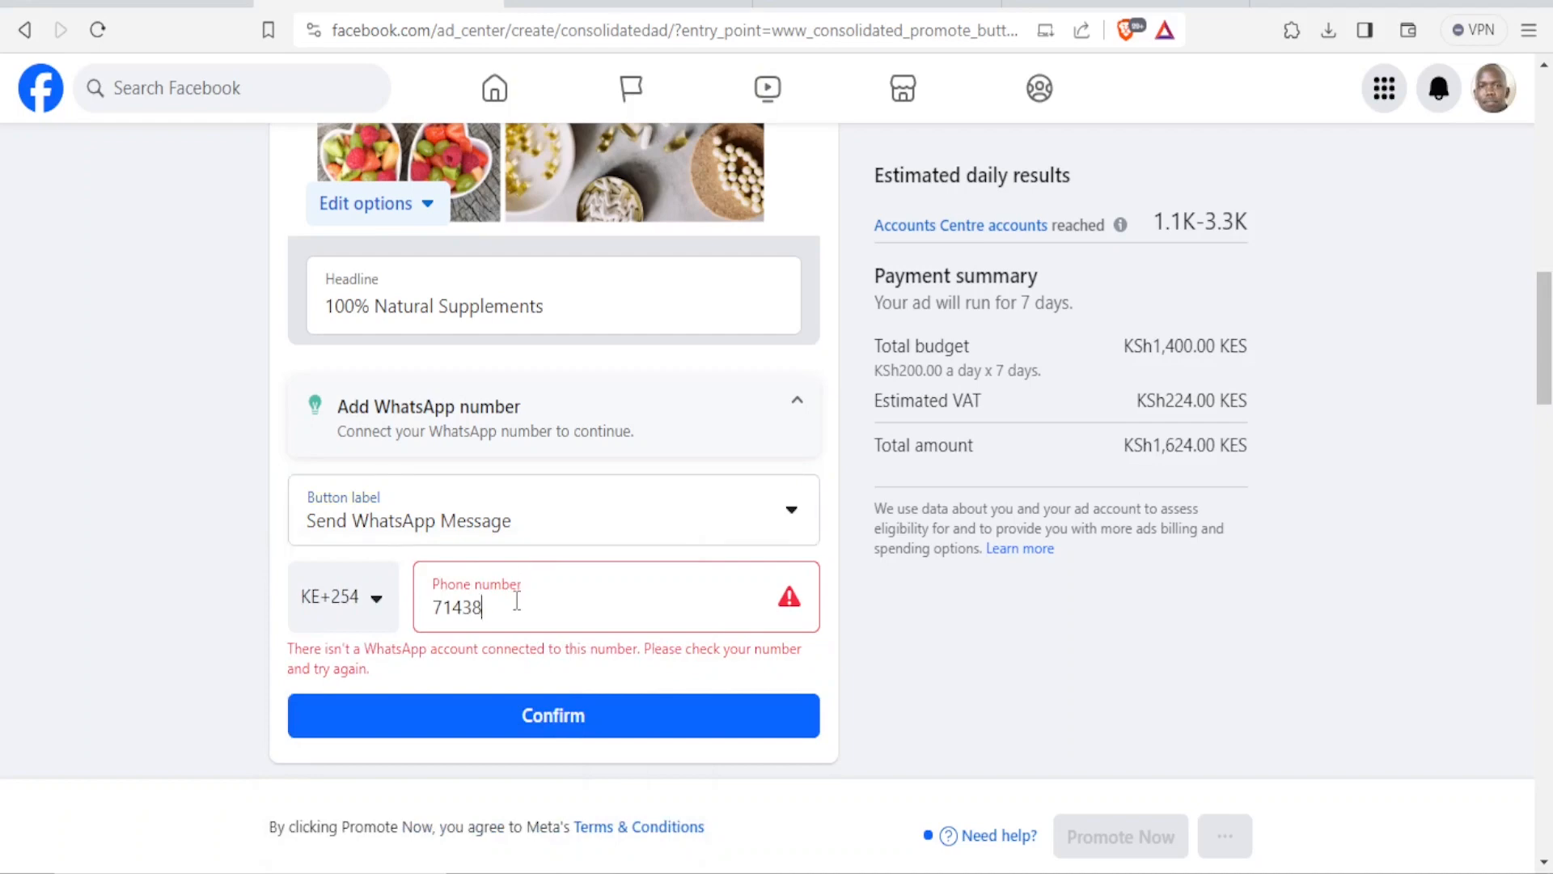
pyautogui.write('0000')
# Compare the estimated daily results for Men and Women as the audience gender, and return the gender to All.
pyautogui.scroll(-3, 647, 611)
pyautogui.scroll(-2, 648, 610)
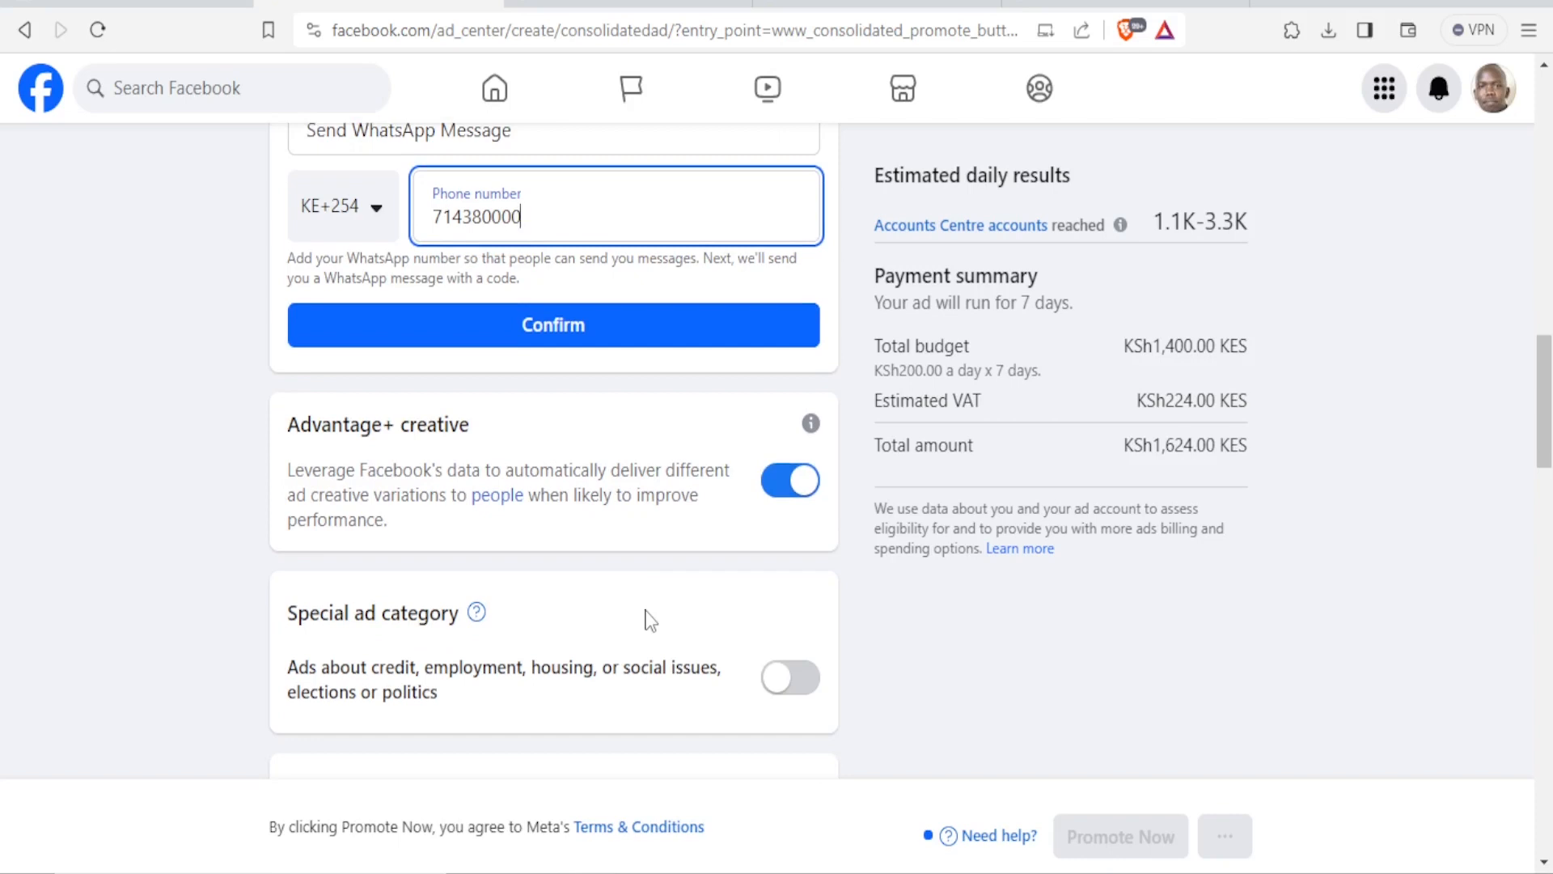
pyautogui.scroll(-2, 647, 620)
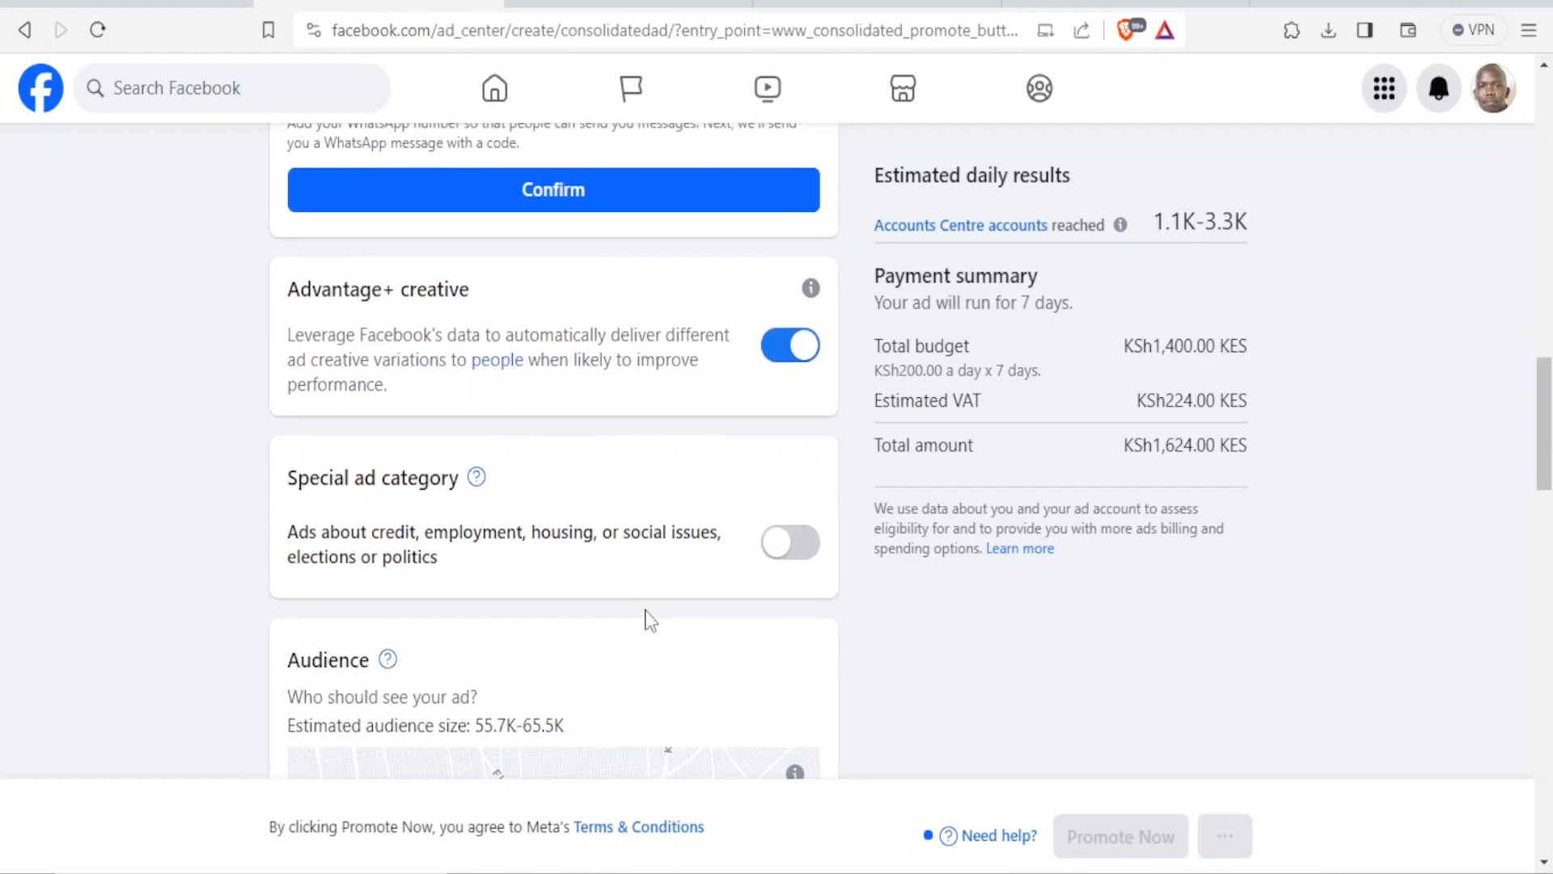
pyautogui.scroll(-3, 648, 621)
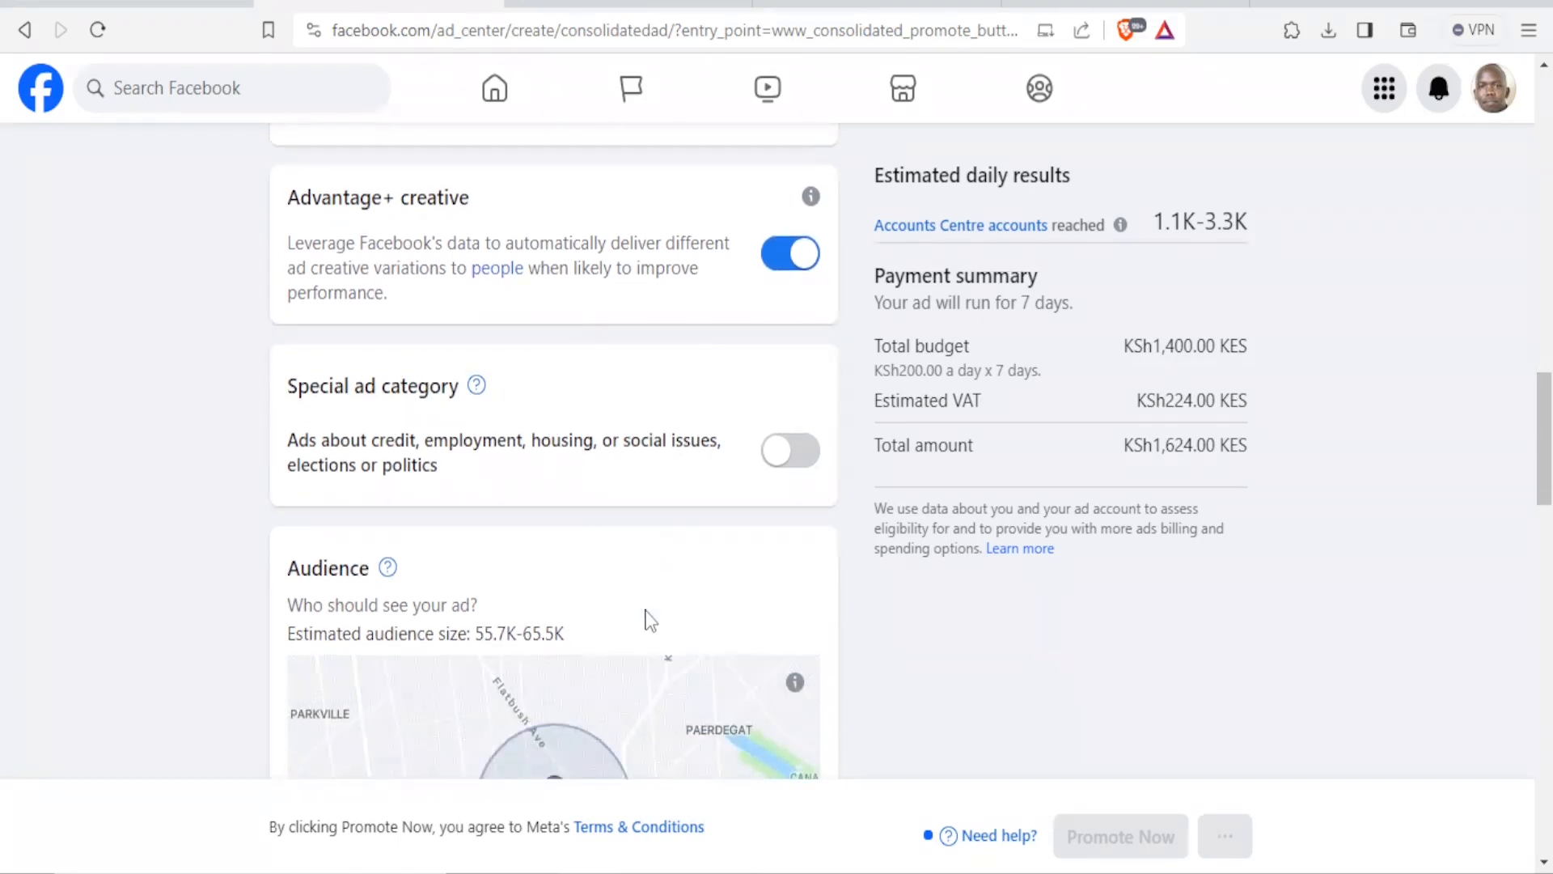
pyautogui.scroll(-2, 644, 607)
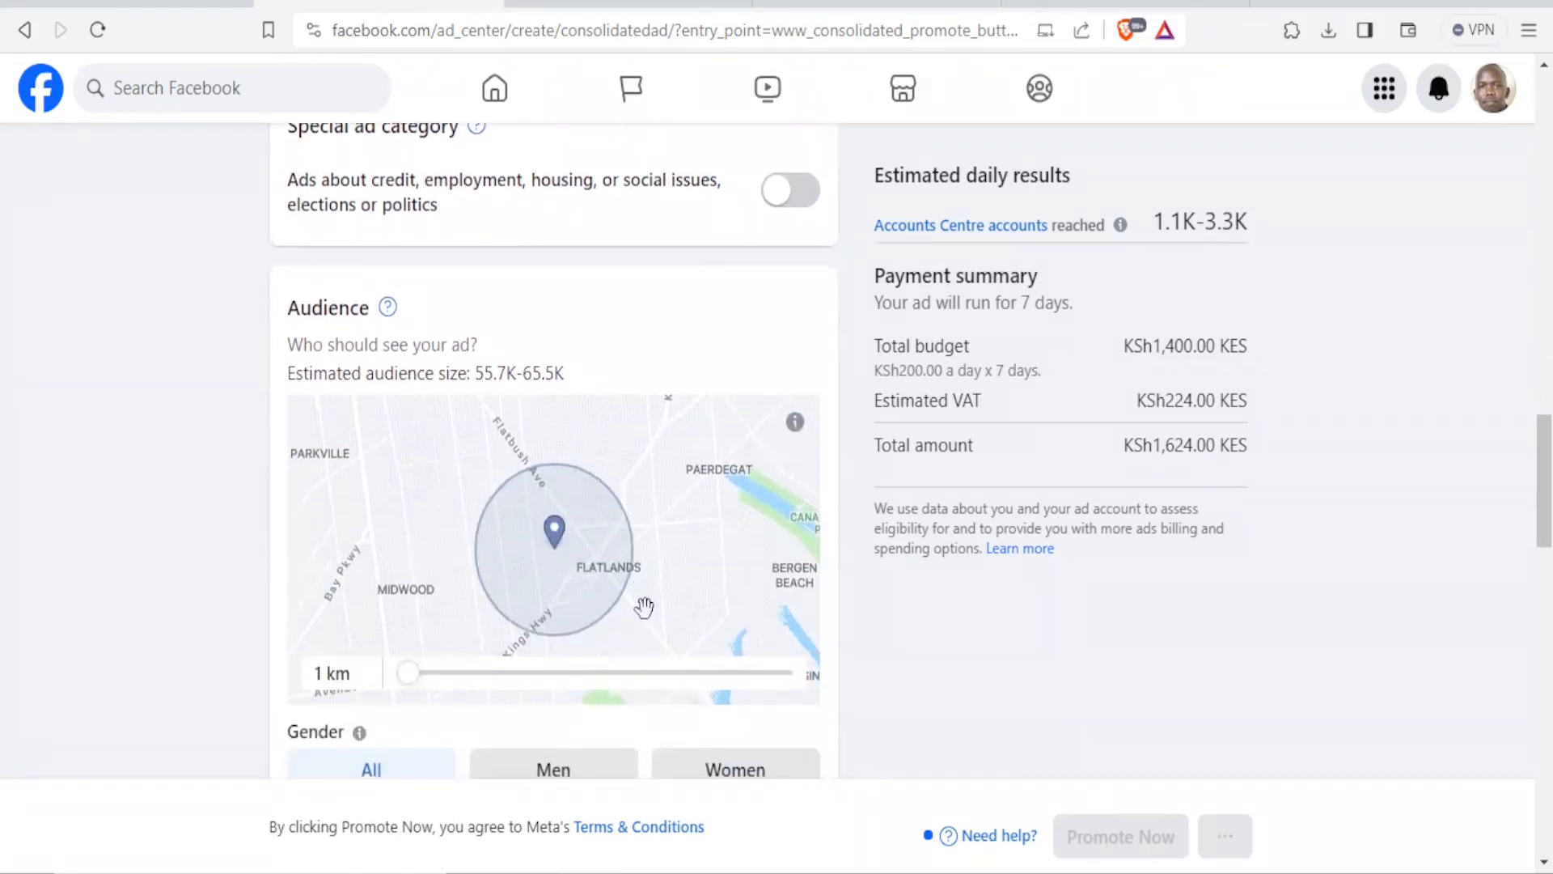
pyautogui.scroll(-2, 639, 527)
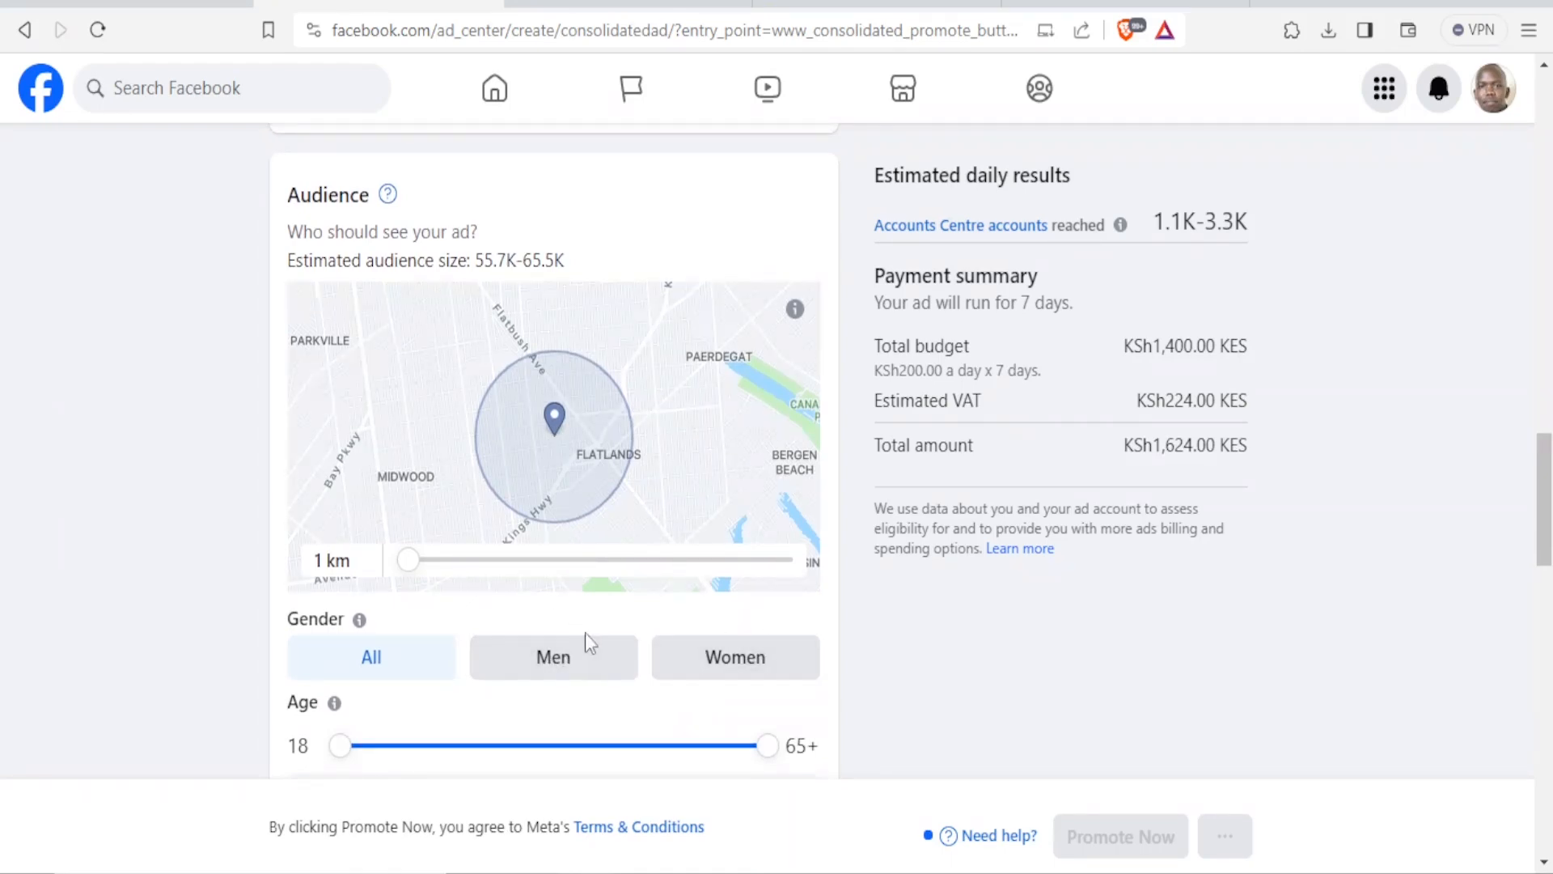
pyautogui.click(549, 663)
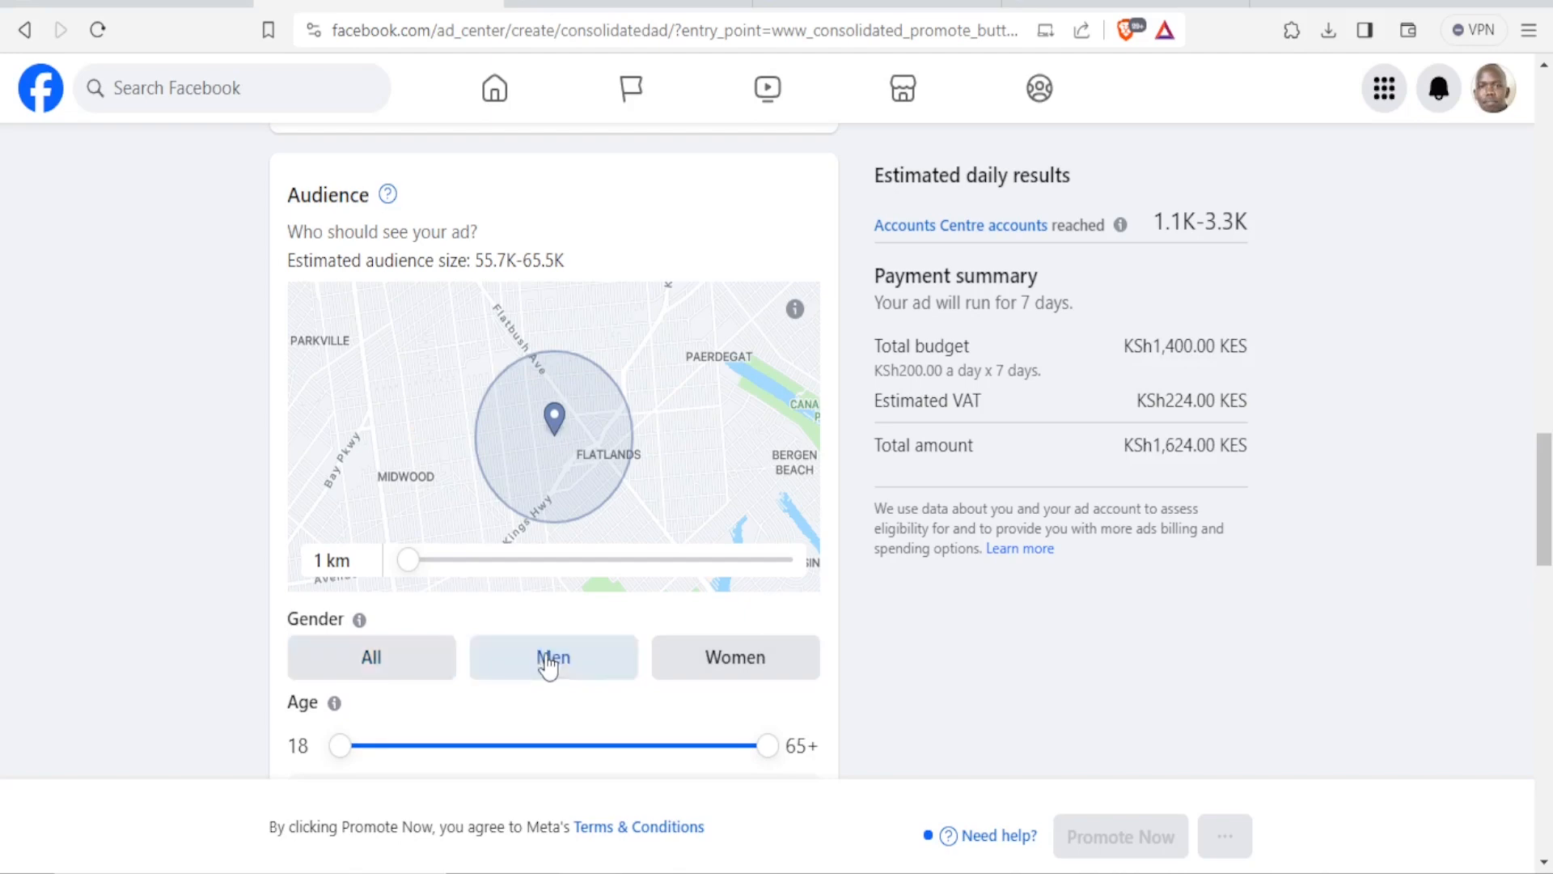
pyautogui.click(422, 672)
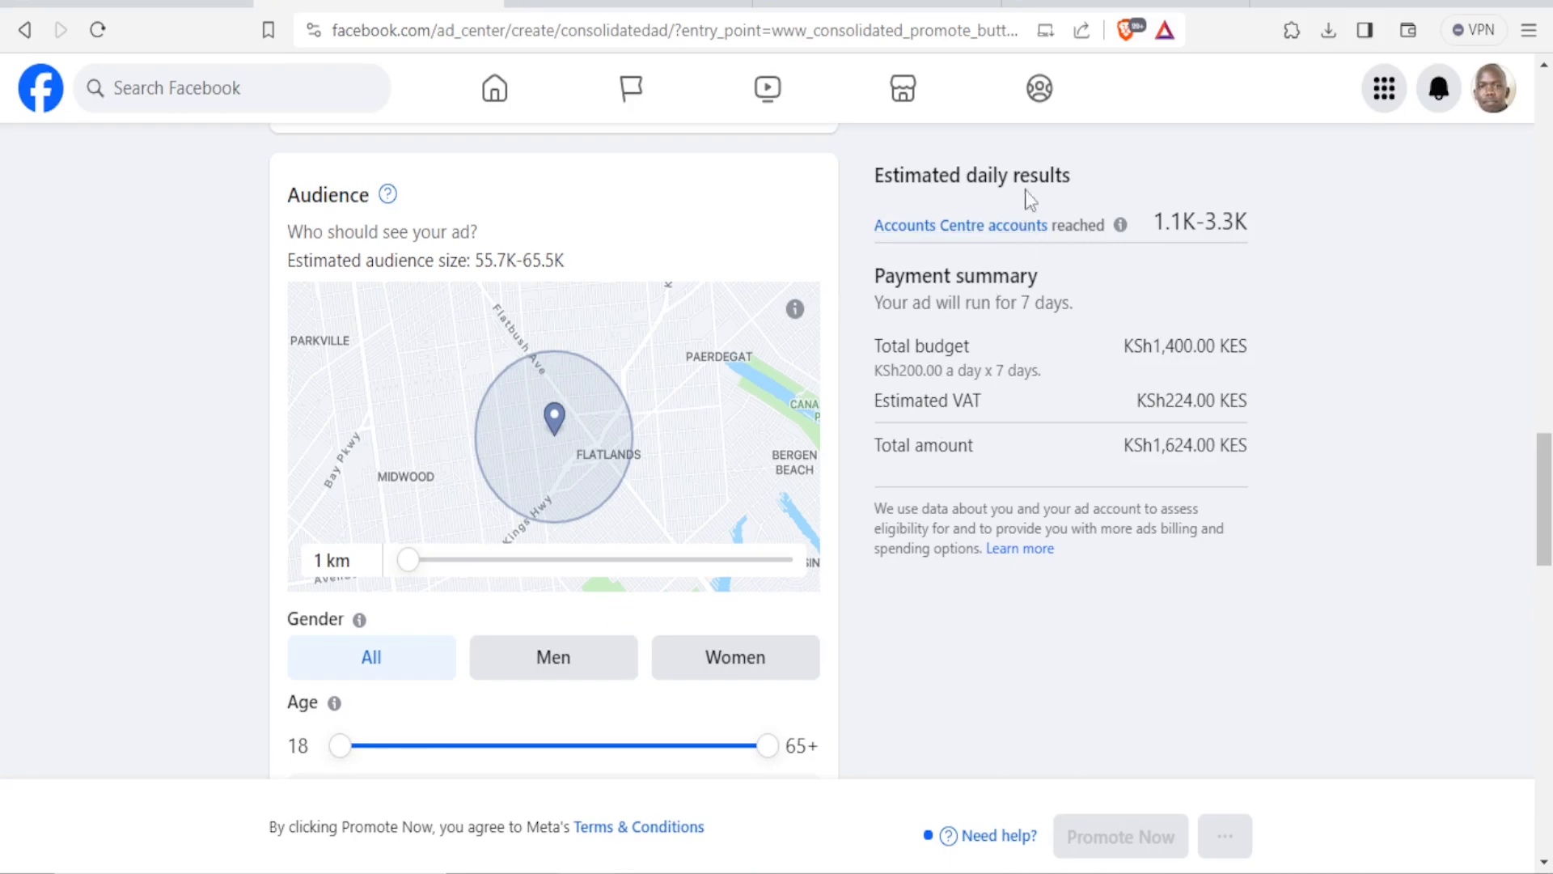
pyautogui.click(579, 663)
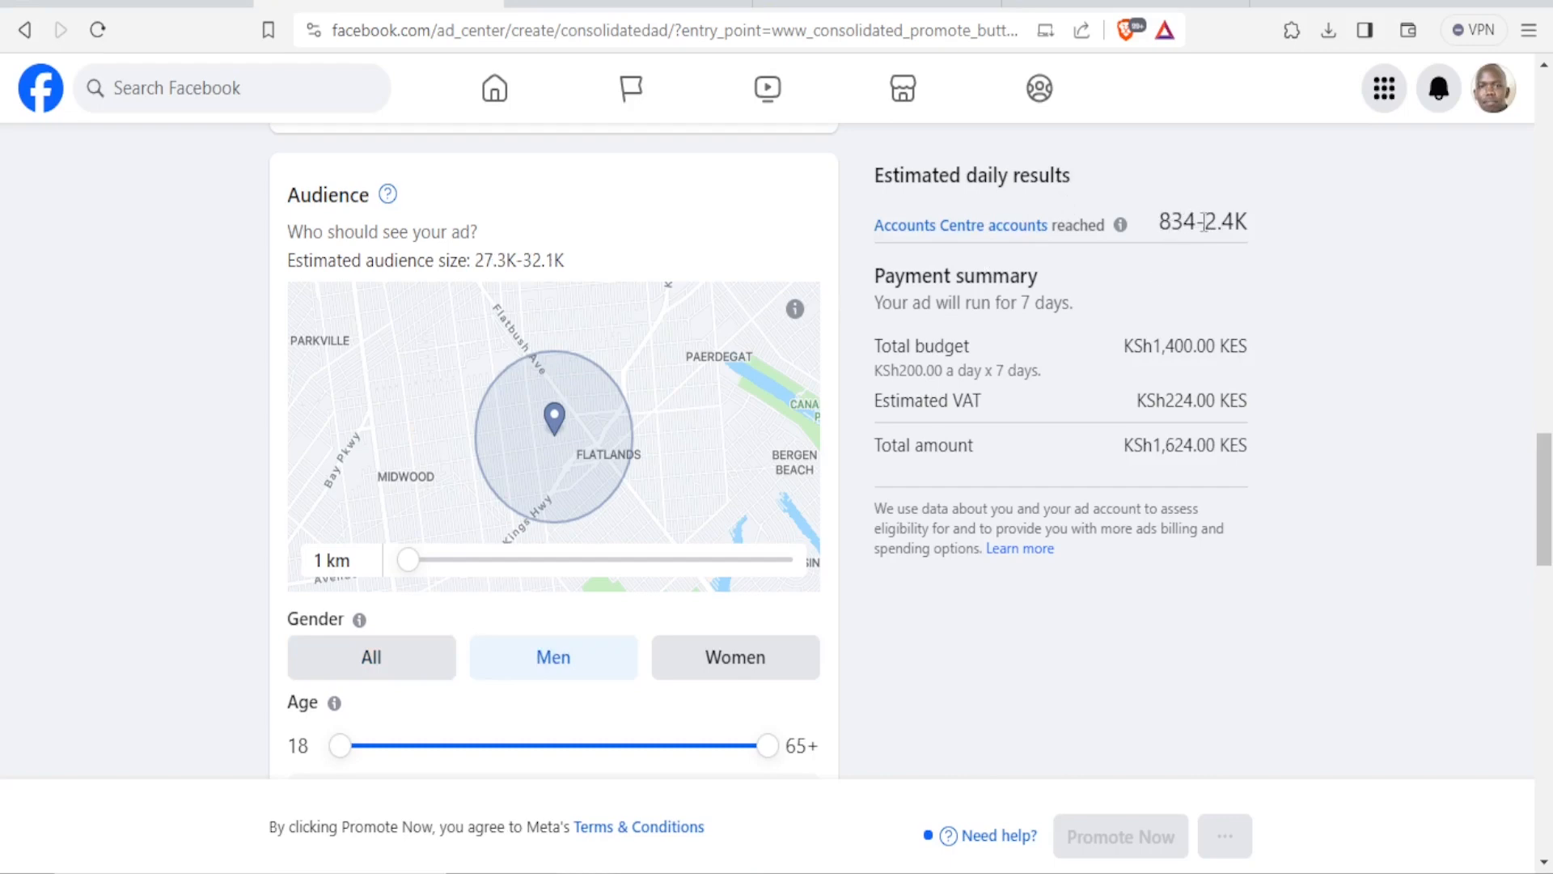
pyautogui.click(768, 664)
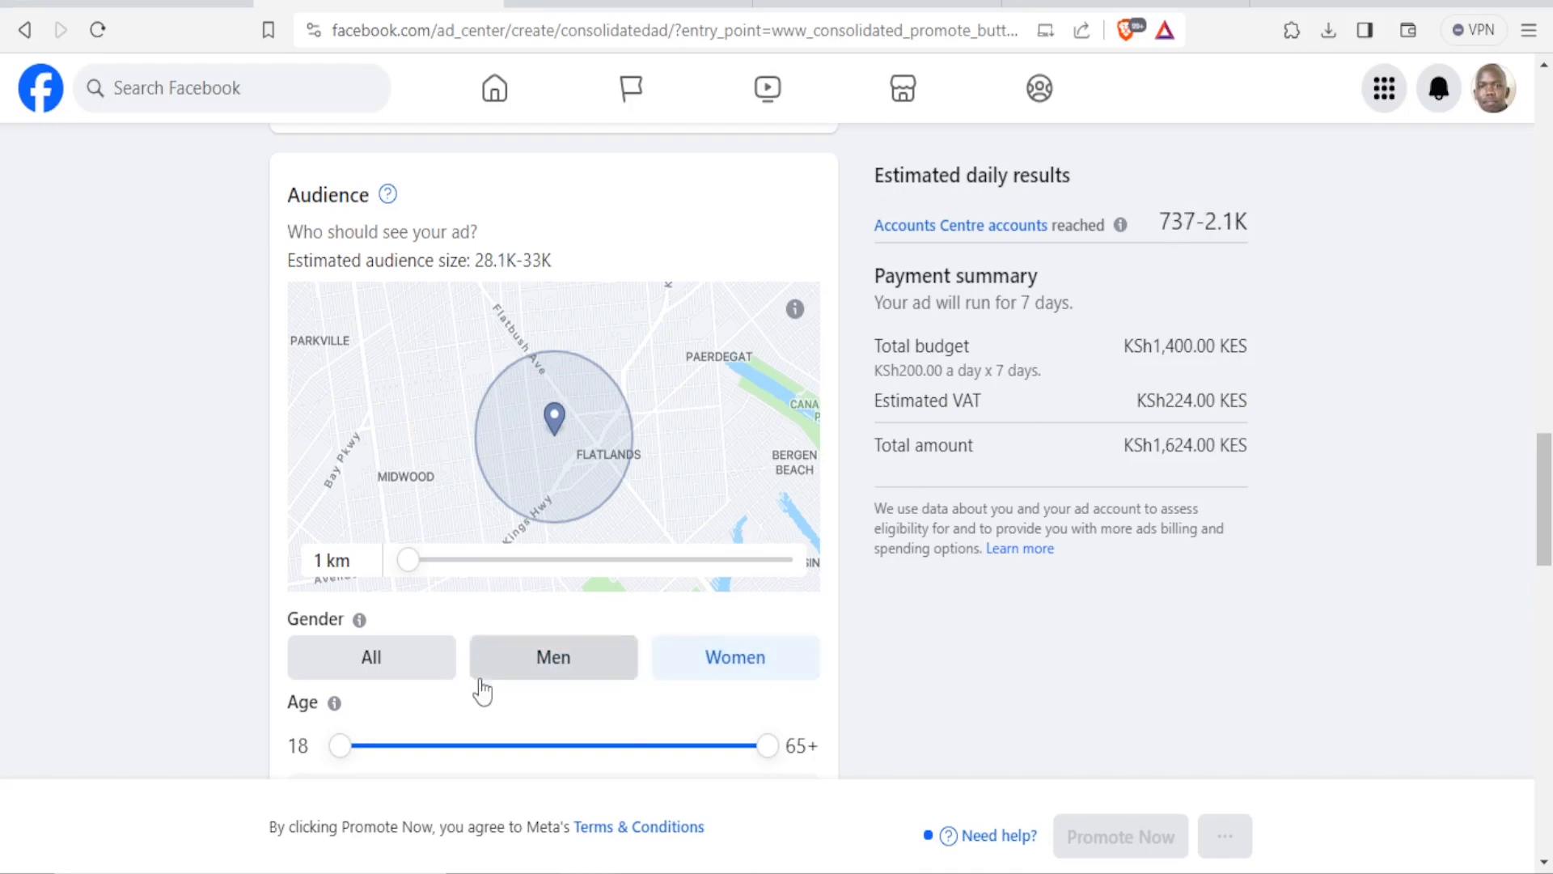
pyautogui.click(418, 672)
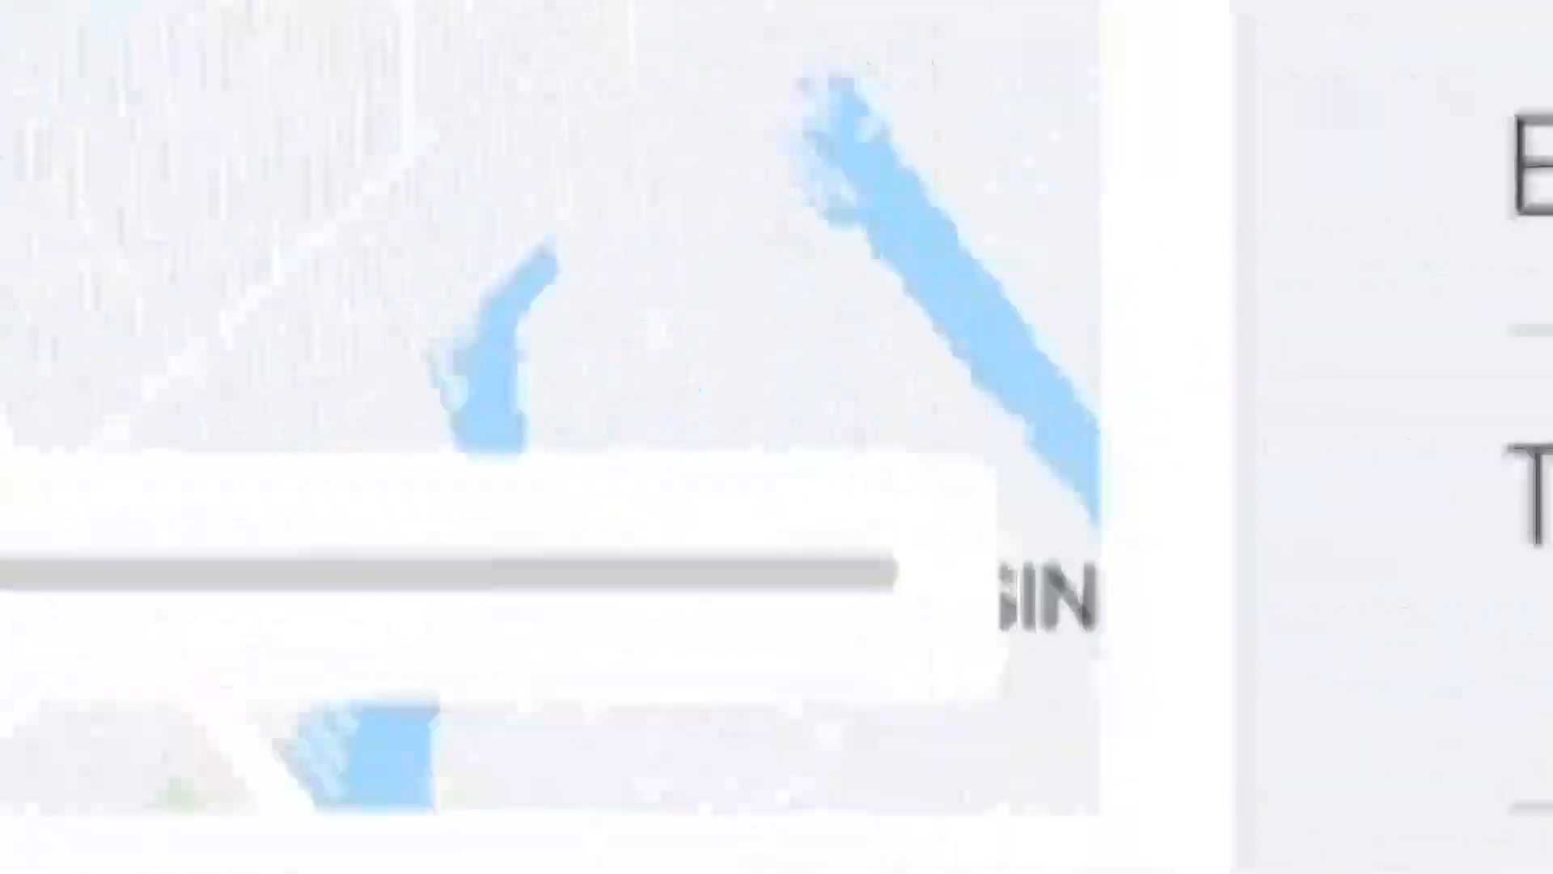
# Set the audience's age range to 30 through 65+.
pyautogui.scroll(-5, 374, 771)
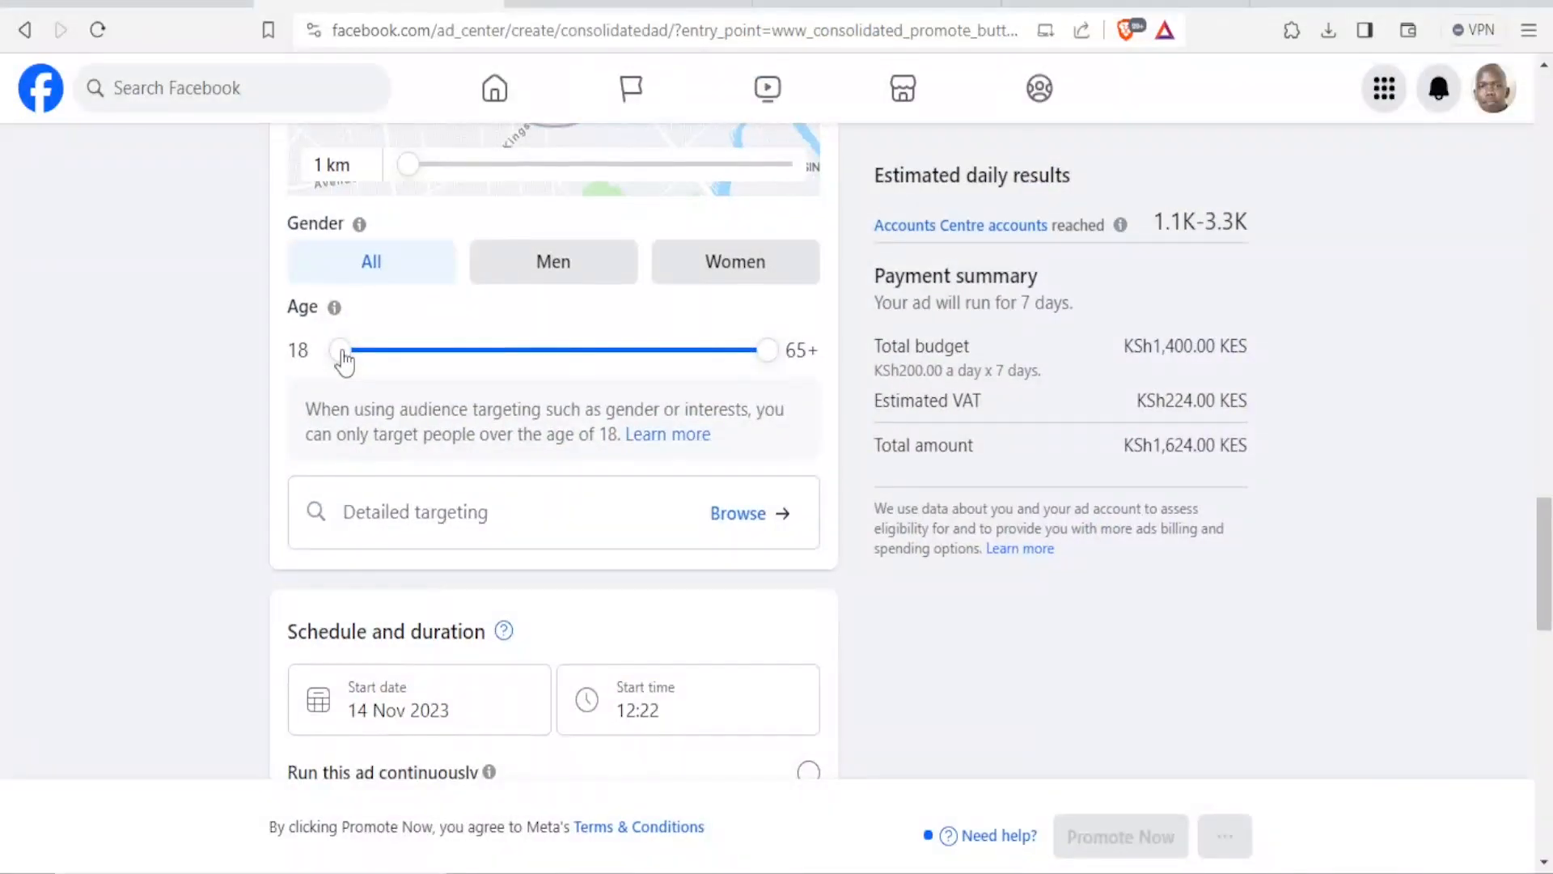
pyautogui.moveTo(346, 350); pyautogui.dragTo(449, 356)
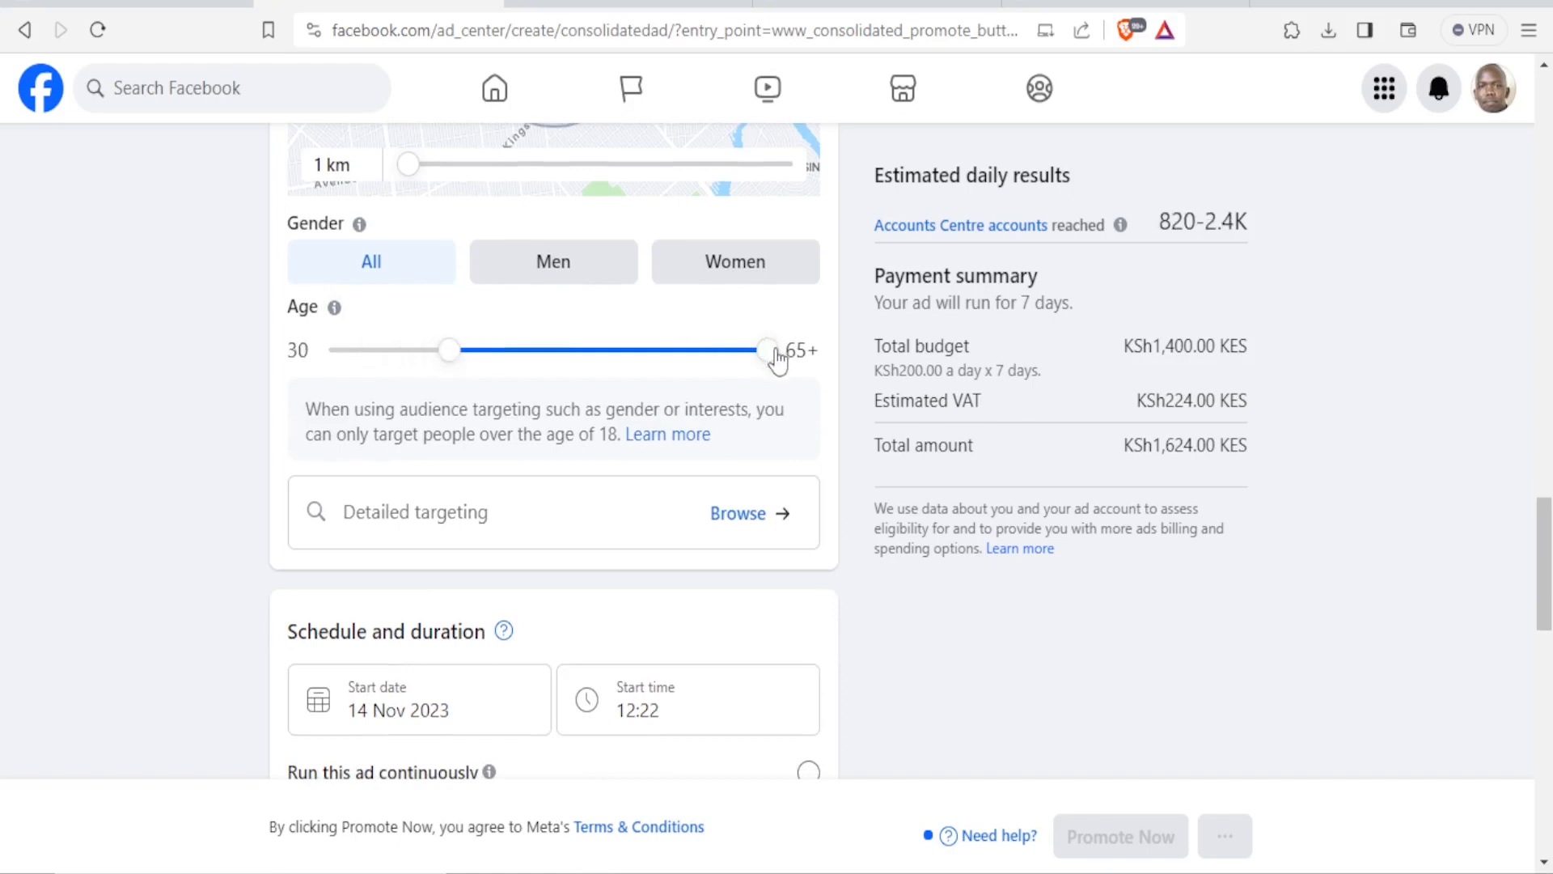
pyautogui.moveTo(778, 354)
pyautogui.mouseDown()
pyautogui.moveTo(707, 367)
pyautogui.moveTo(801, 348)
pyautogui.mouseUp()
# Widen the audience radius to 16 km and move the target location northeast of New York, just north of Huntington Station.
pyautogui.scroll(6, 729, 297)
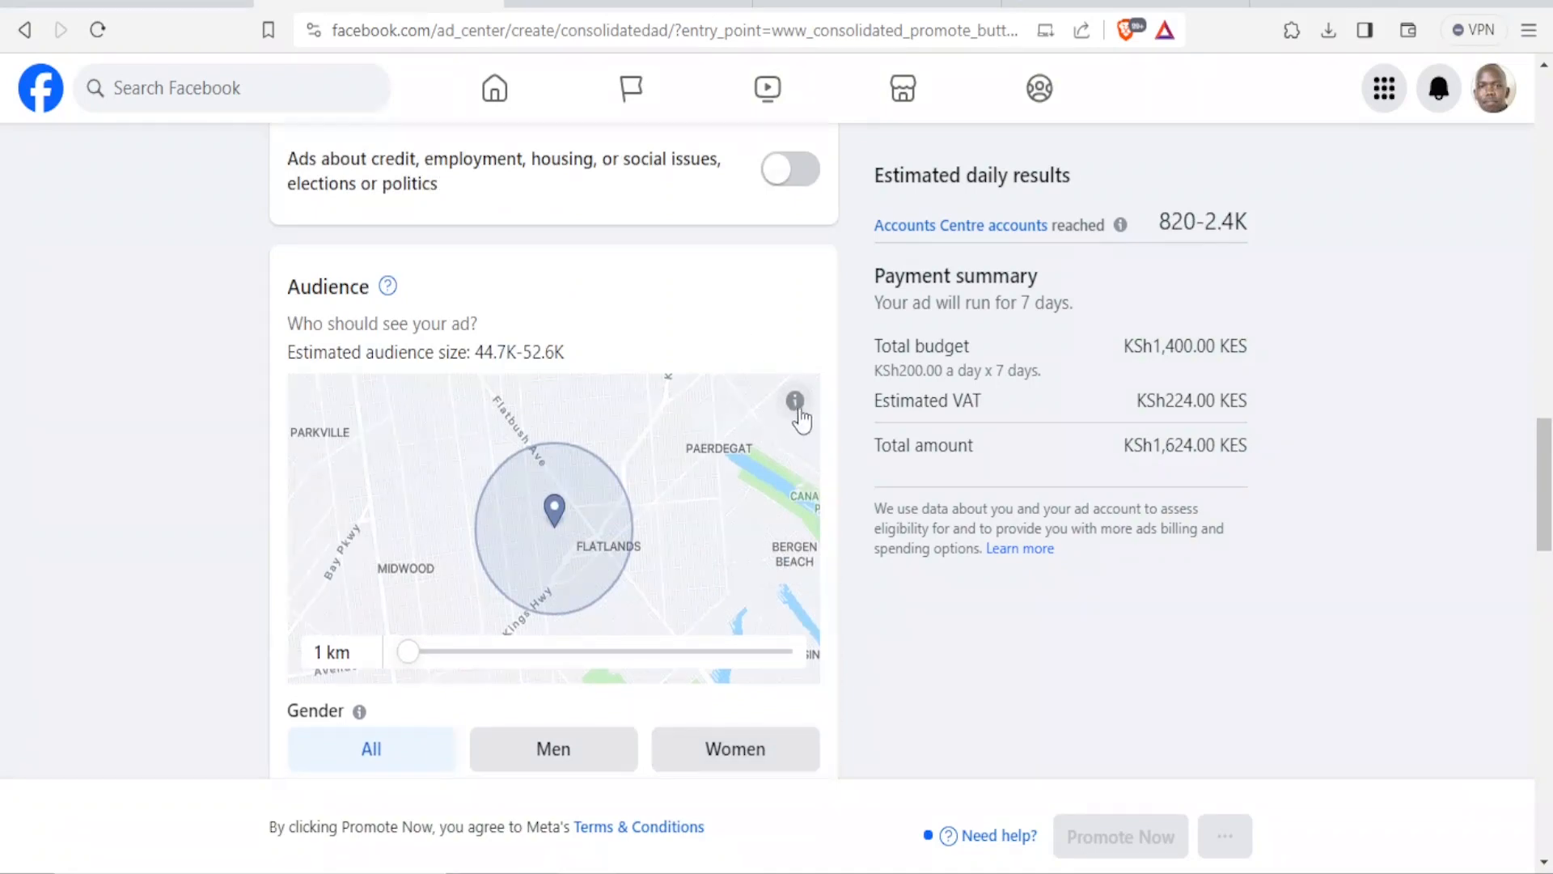
pyautogui.scroll(-4, 614, 525)
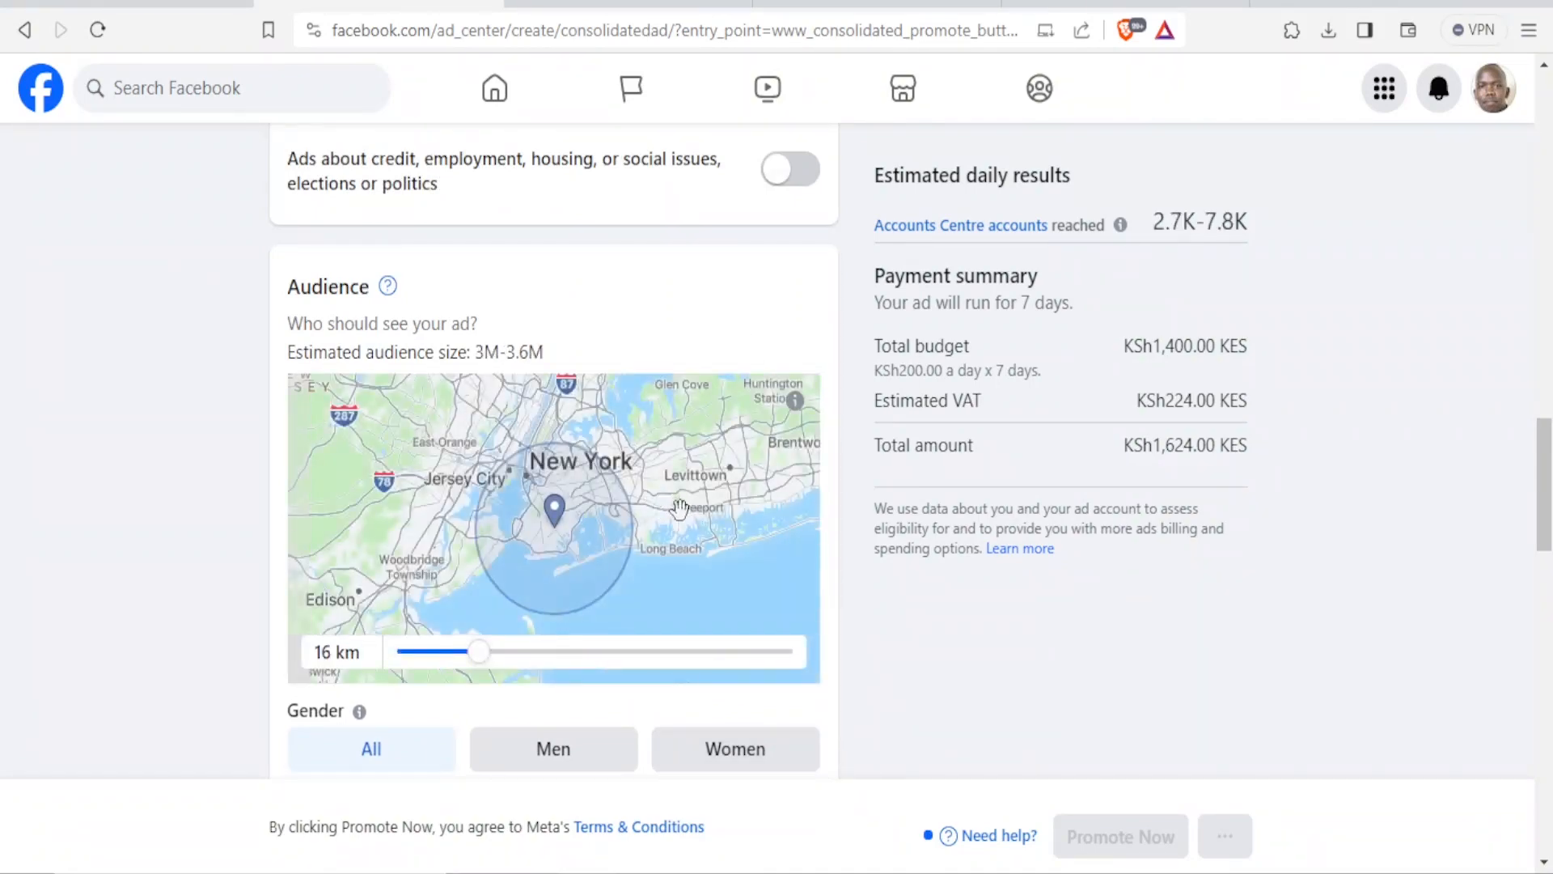
pyautogui.moveTo(605, 559); pyautogui.dragTo(501, 647)
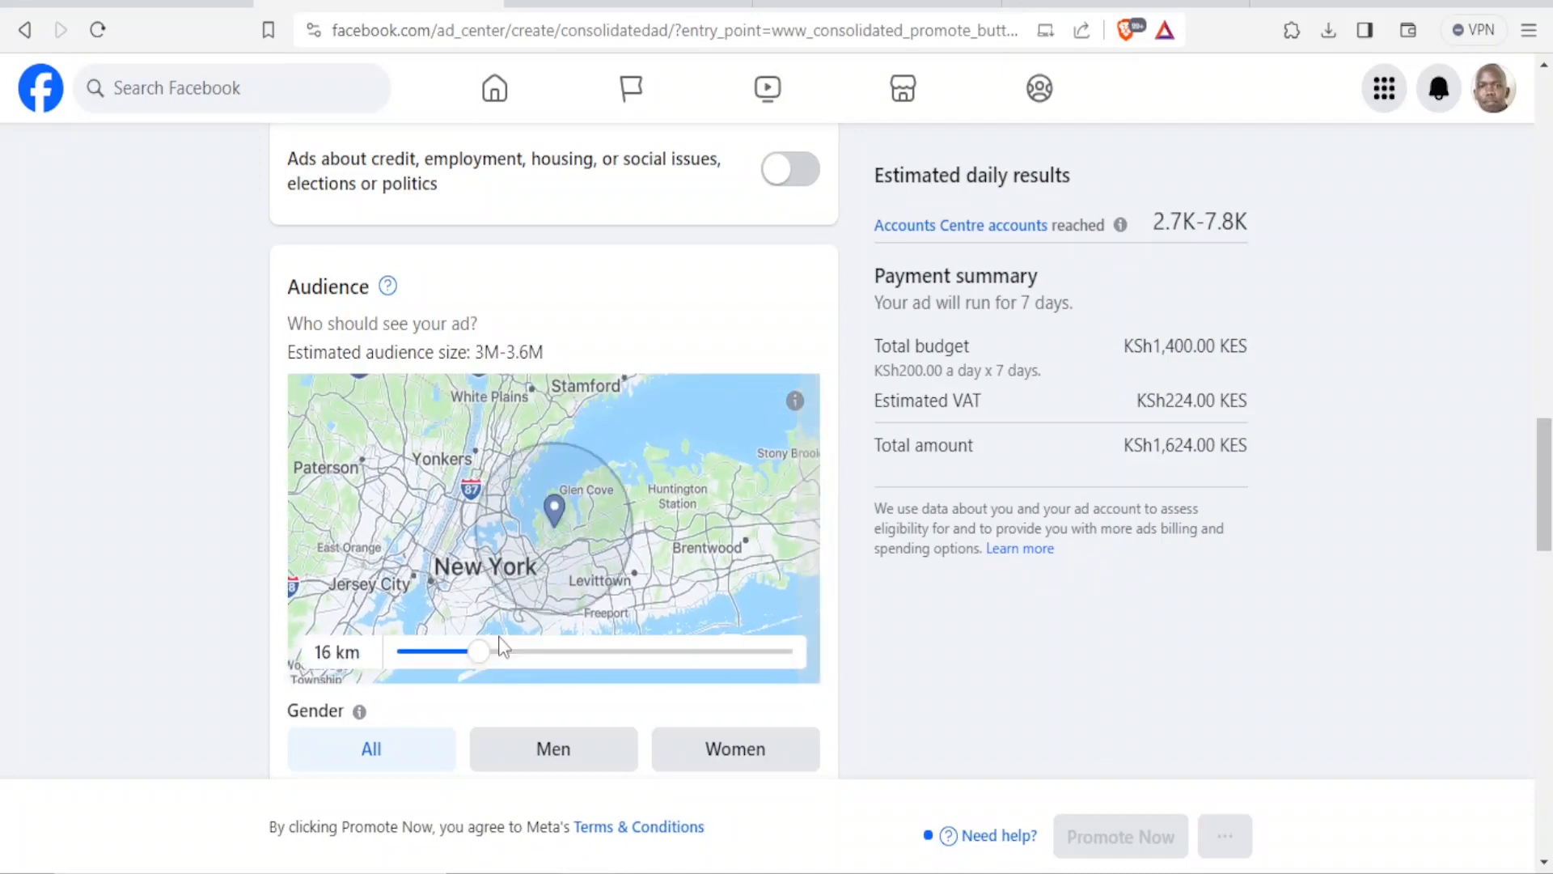
pyautogui.moveTo(713, 508); pyautogui.dragTo(585, 592)
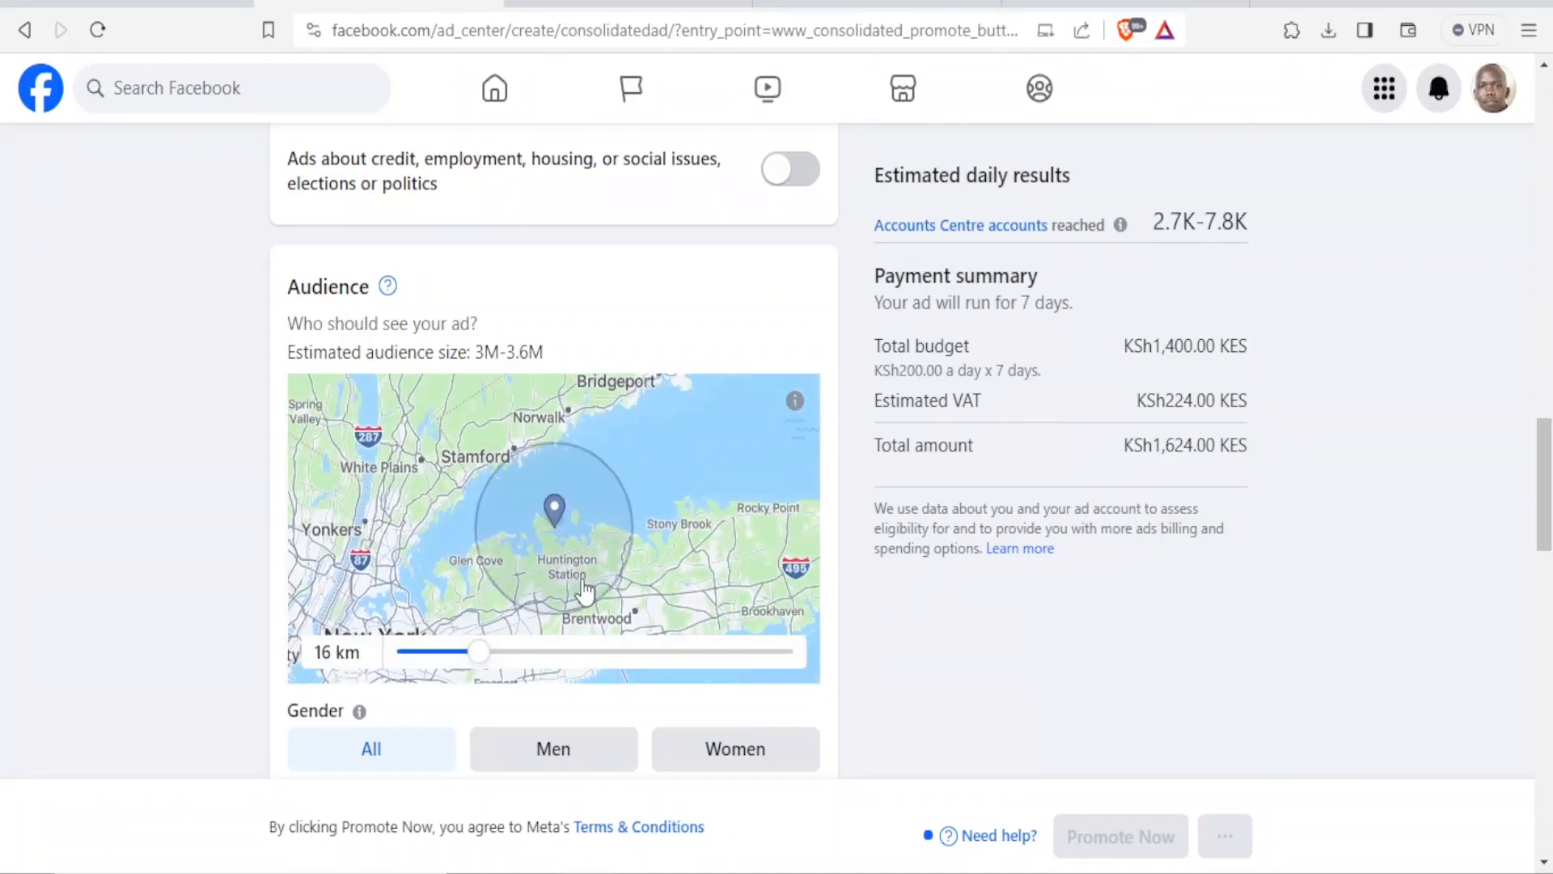
# Schedule the ad to start on 15 Nov 2023 at 00:00 and run for 5 days.
pyautogui.scroll(-10, 583, 550)
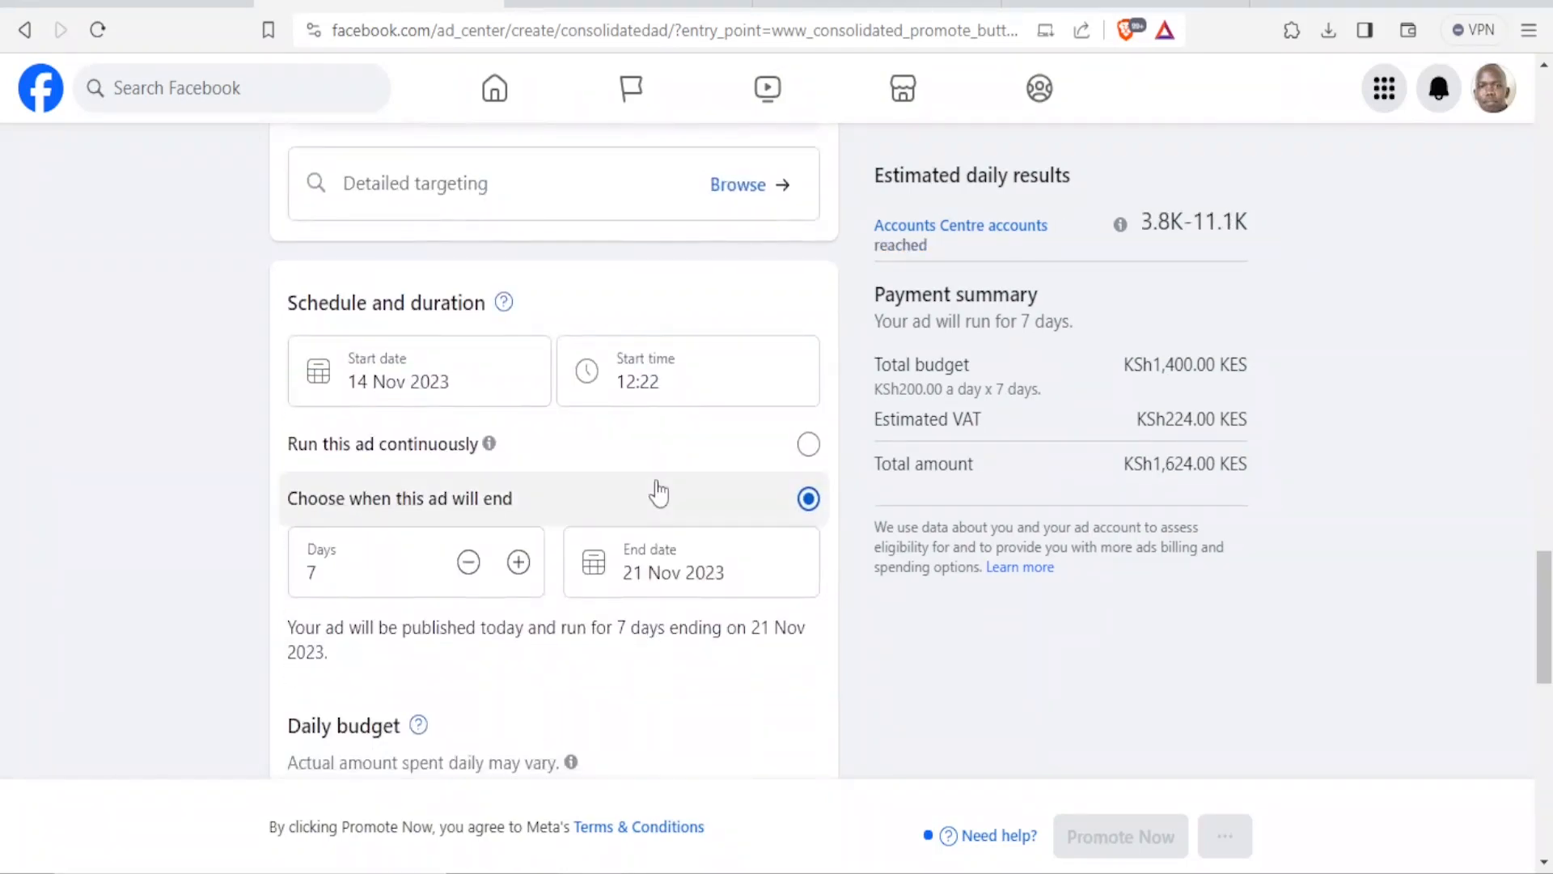
pyautogui.click(473, 394)
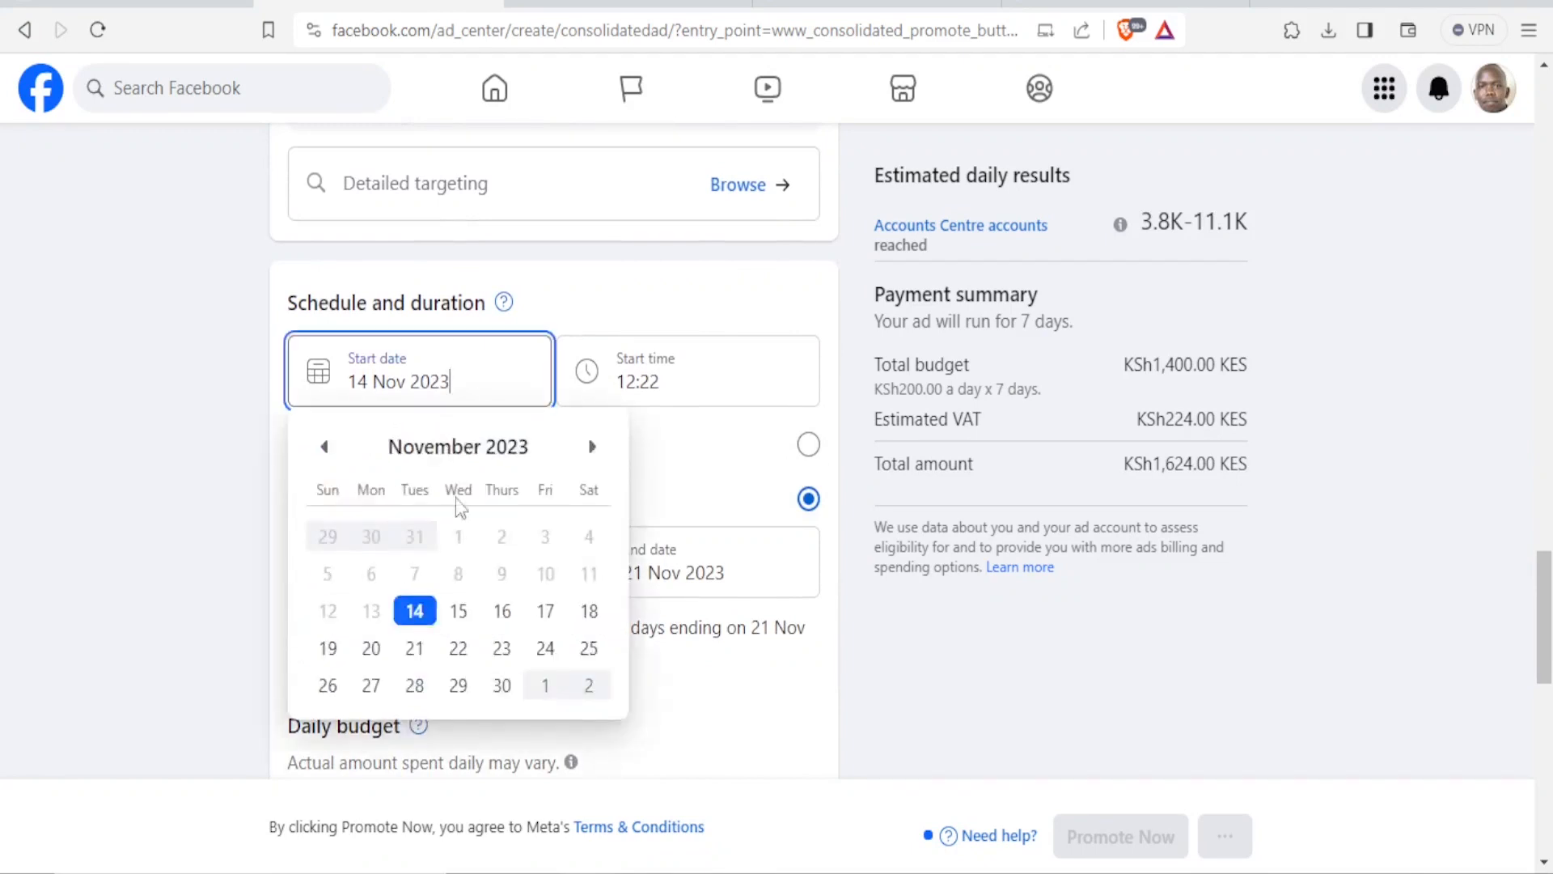
pyautogui.click(458, 611)
pyautogui.click(650, 382)
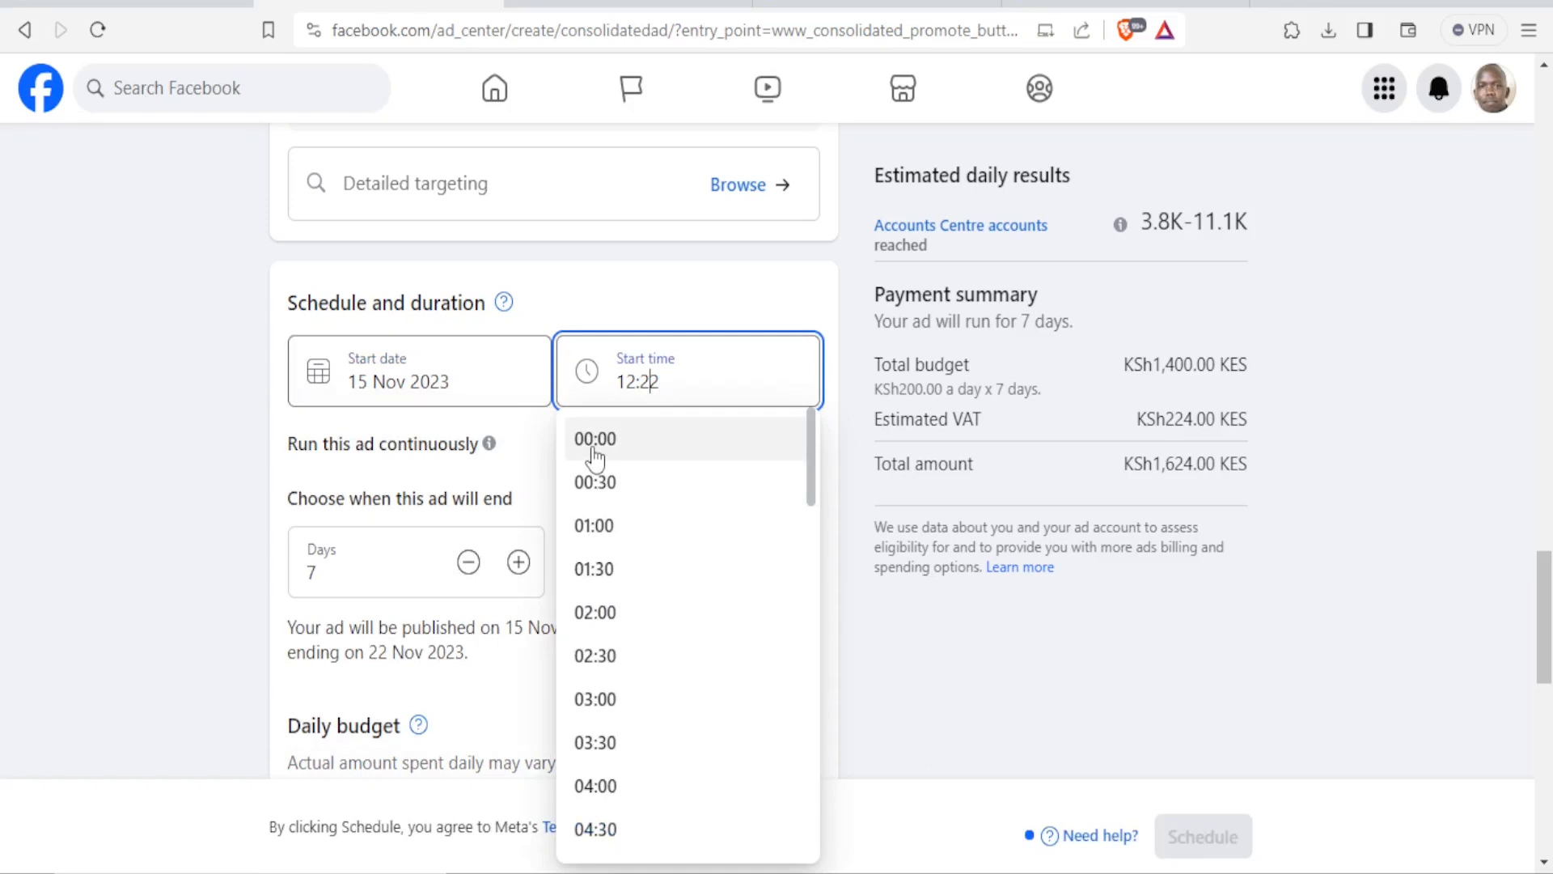
pyautogui.click(594, 441)
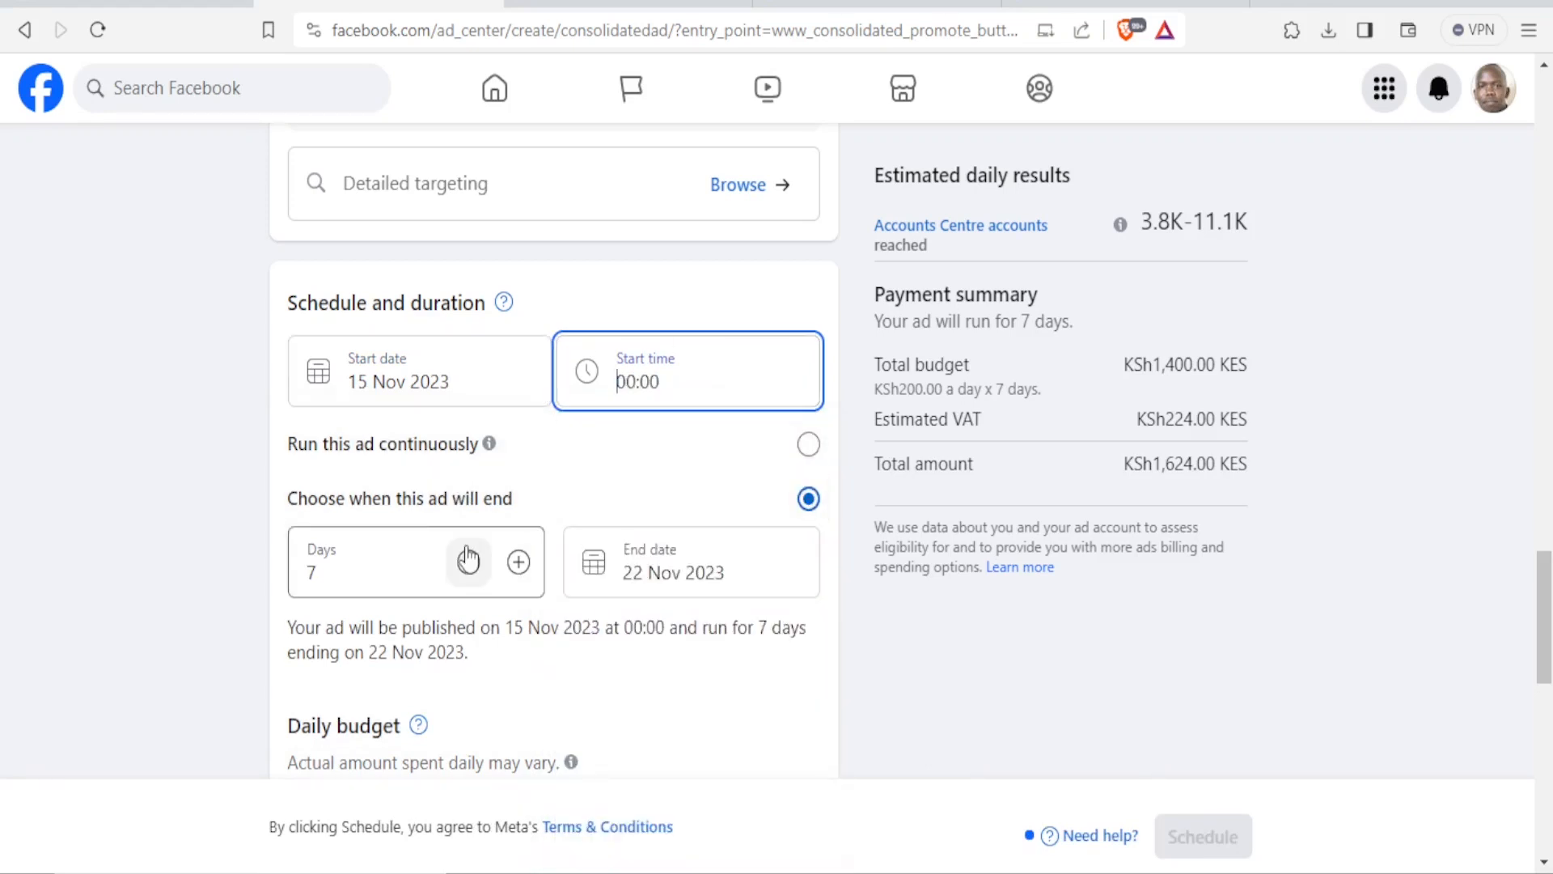
pyautogui.click(394, 569)
pyautogui.press('BackSpace')
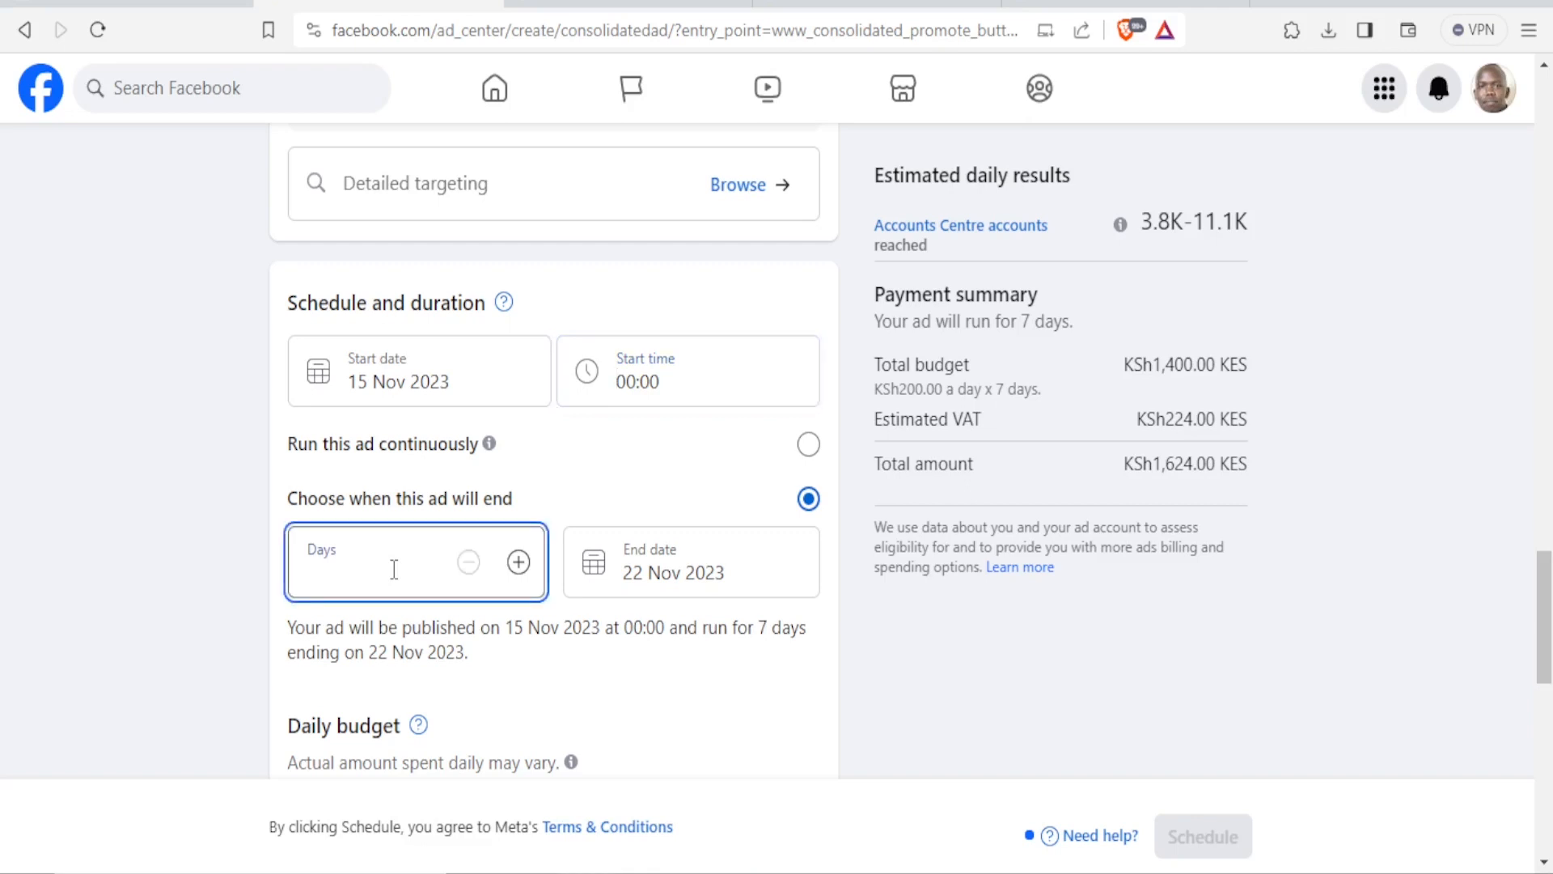
pyautogui.write('5')
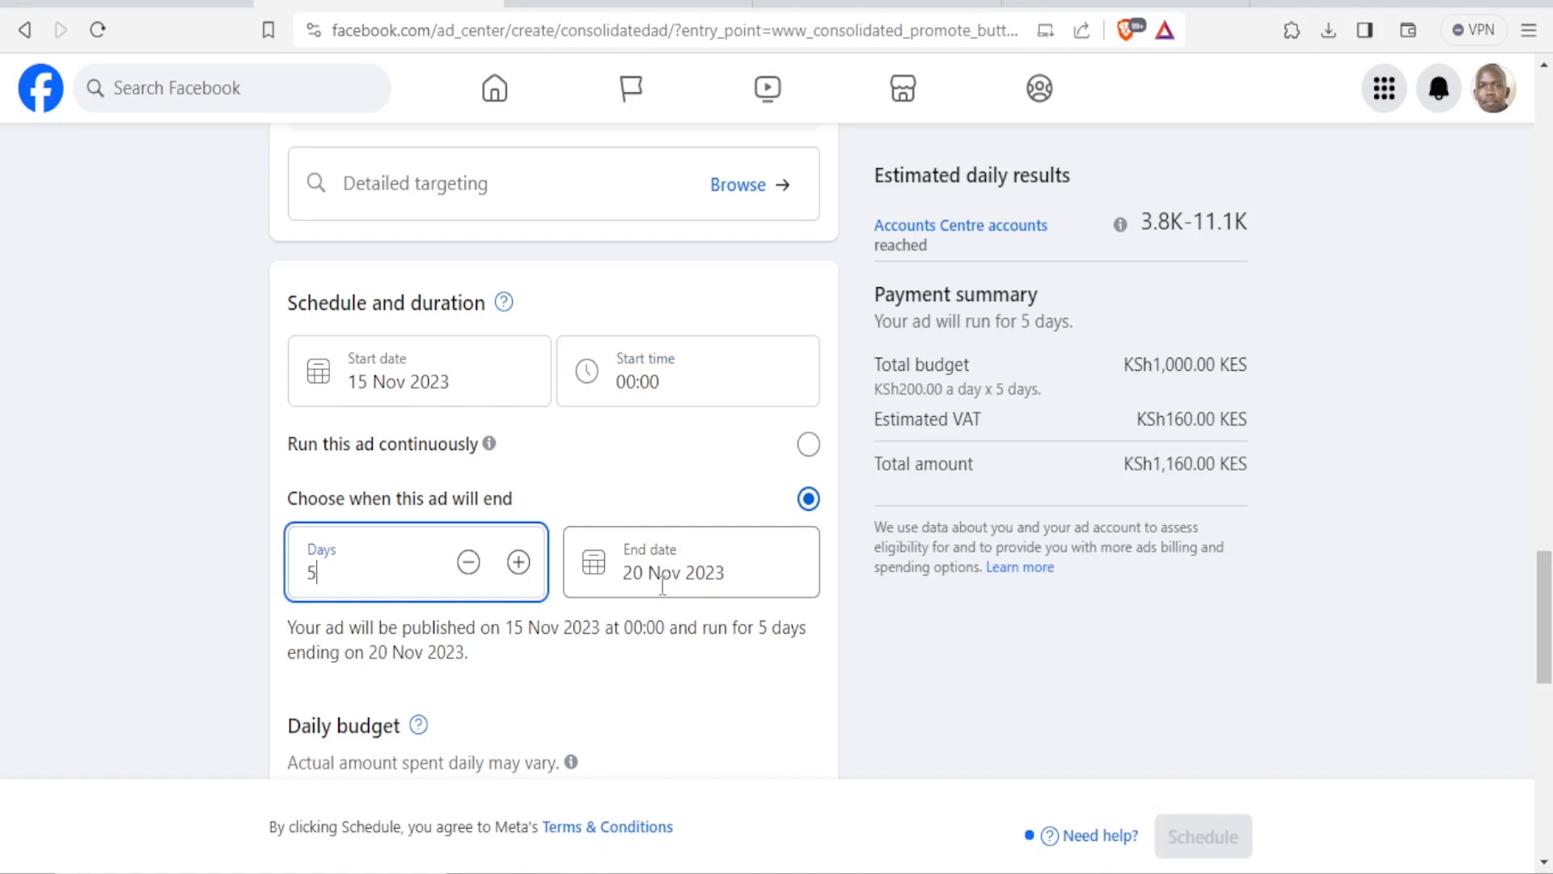
# Set the ad's daily budget to KSh 5,000.00.
pyautogui.scroll(-3, 661, 583)
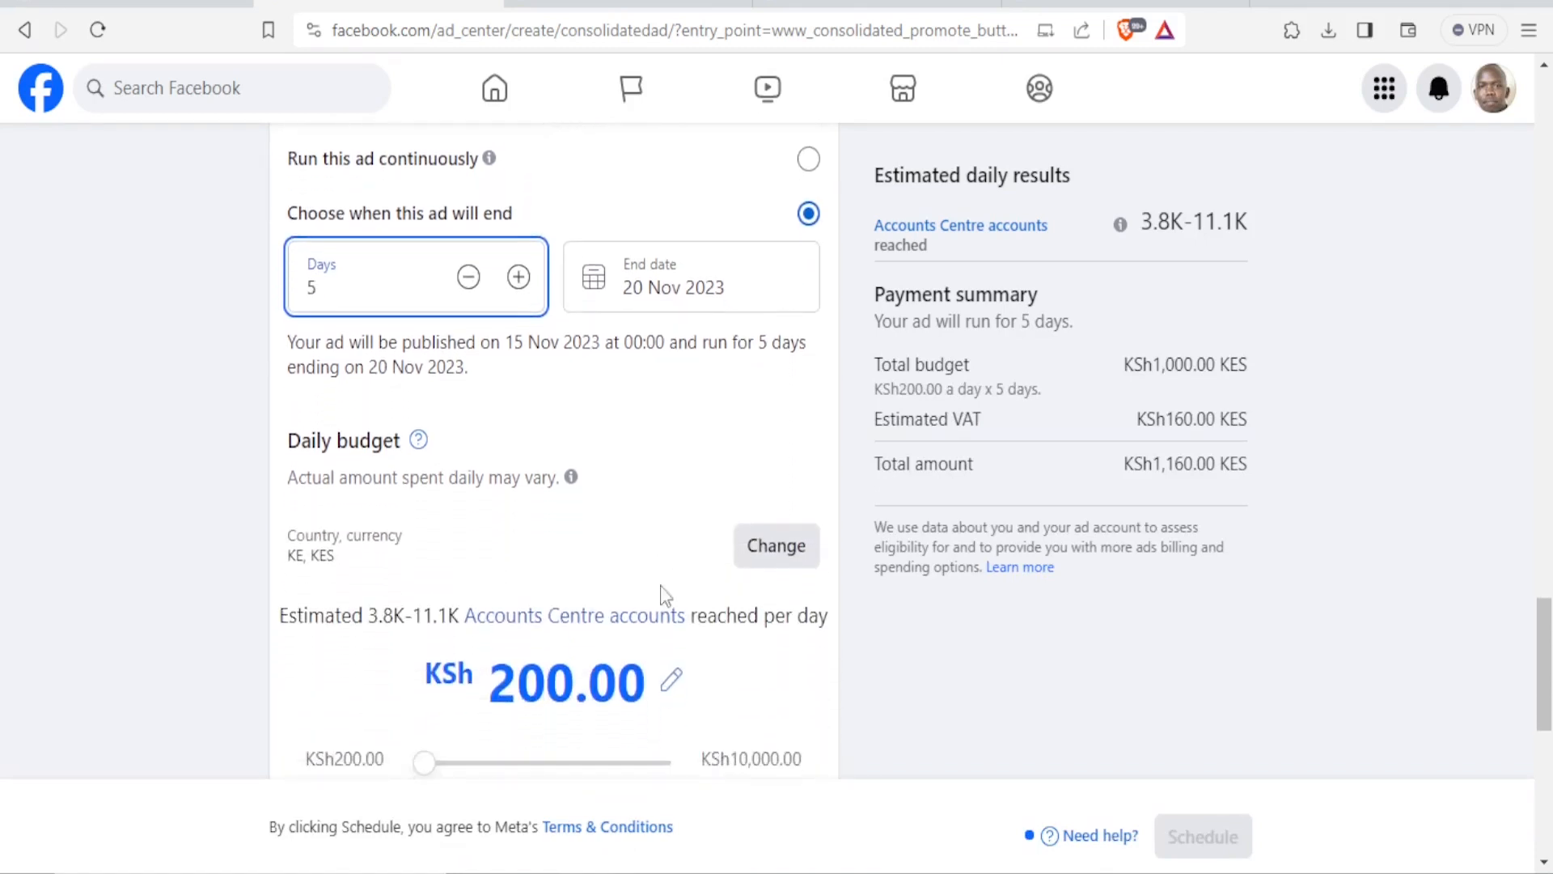
pyautogui.scroll(-1, 662, 594)
pyautogui.scroll(-1, 665, 596)
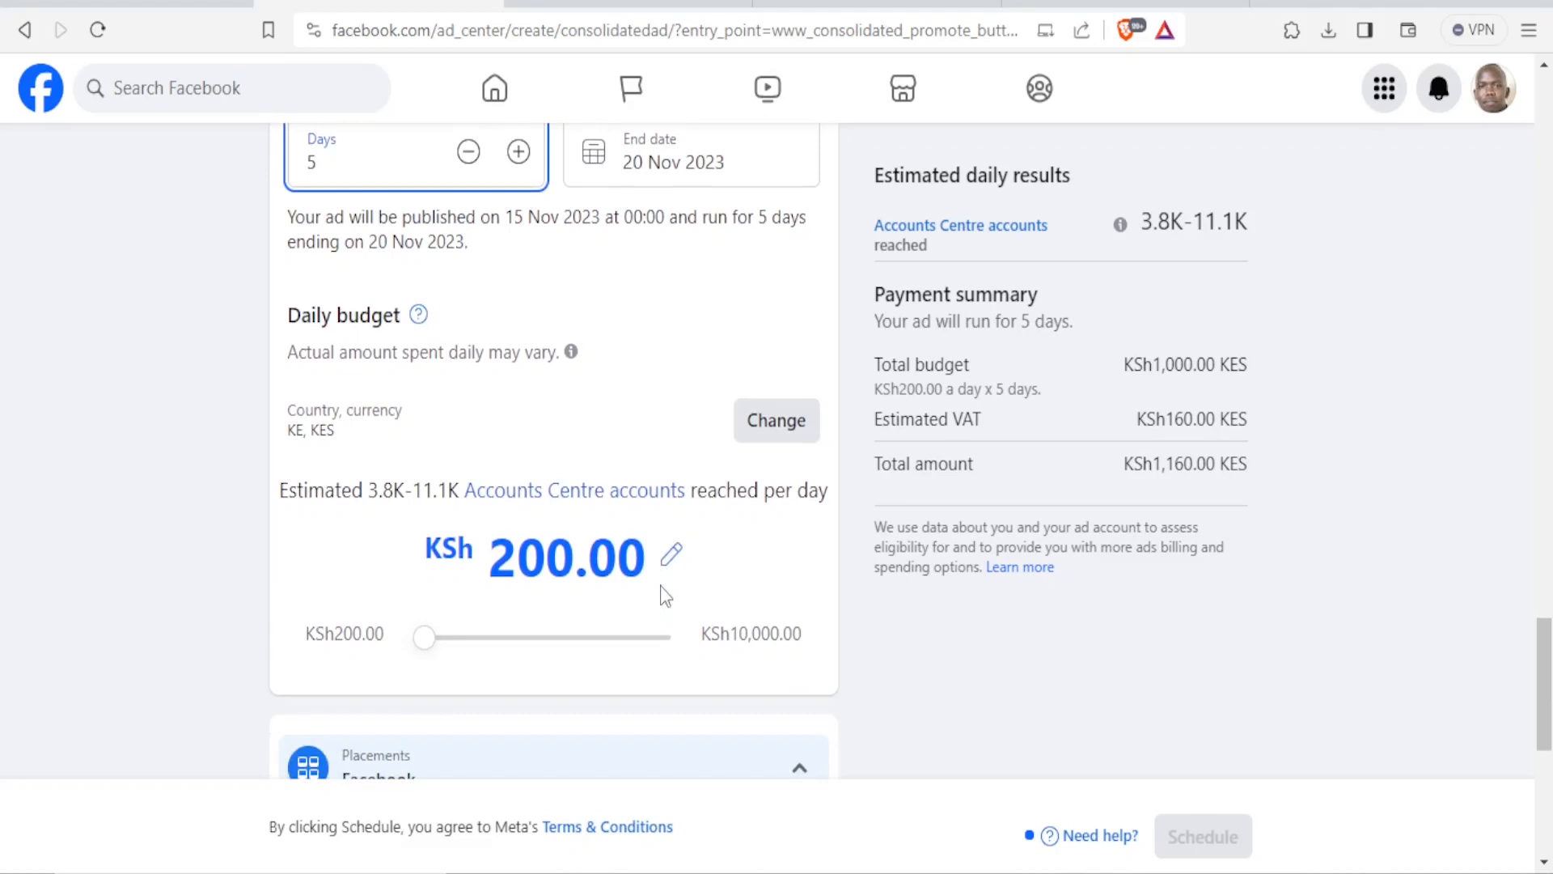
pyautogui.click(583, 576)
pyautogui.click(571, 560)
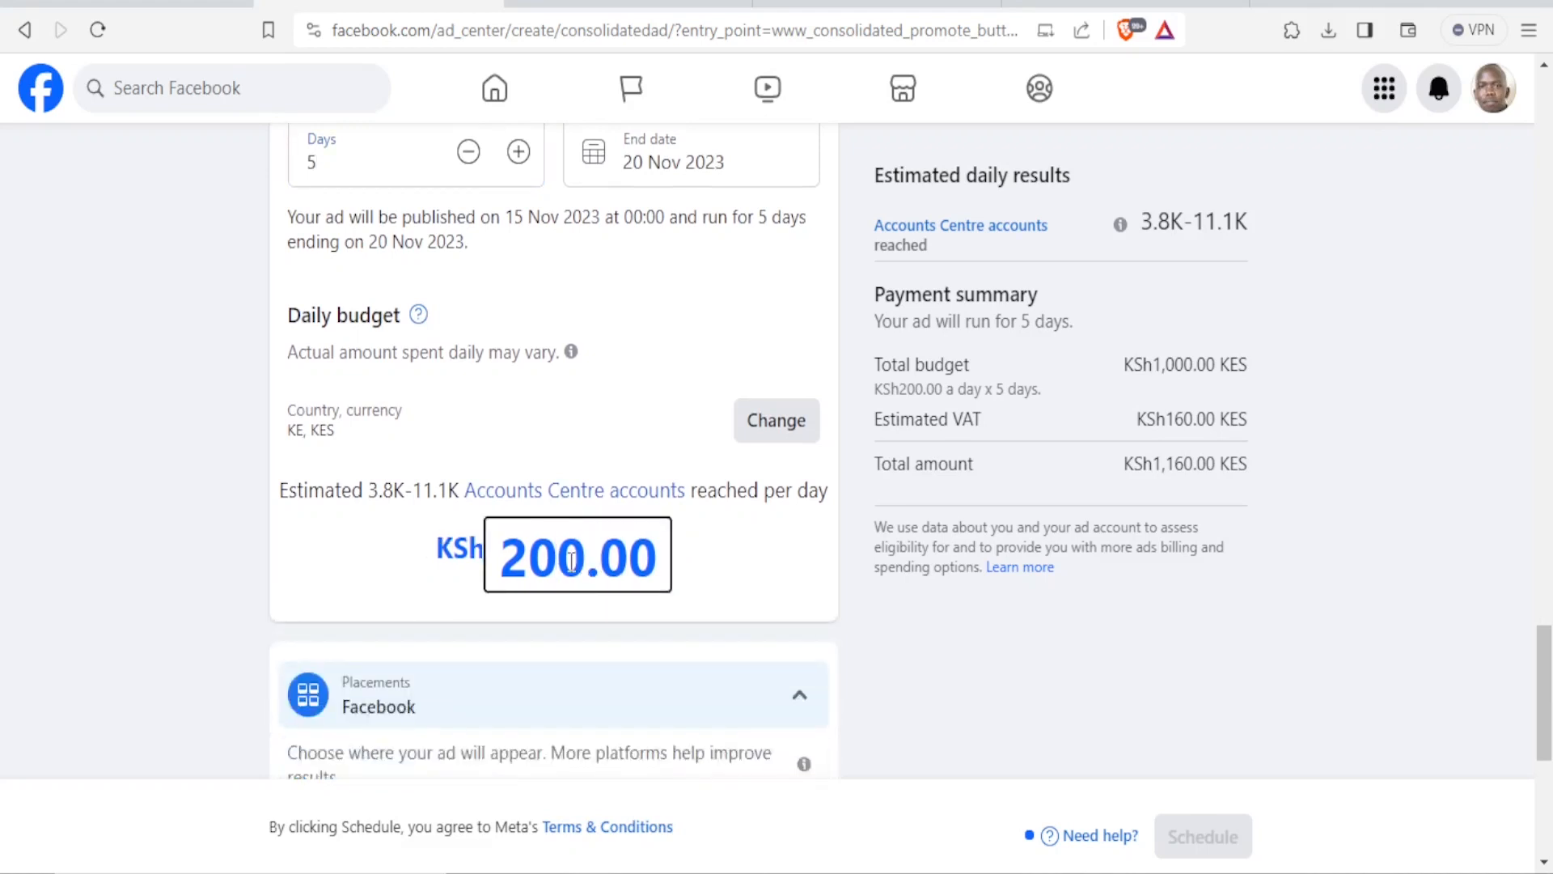
pyautogui.press('BackSpace')
pyautogui.press('BackSpace')
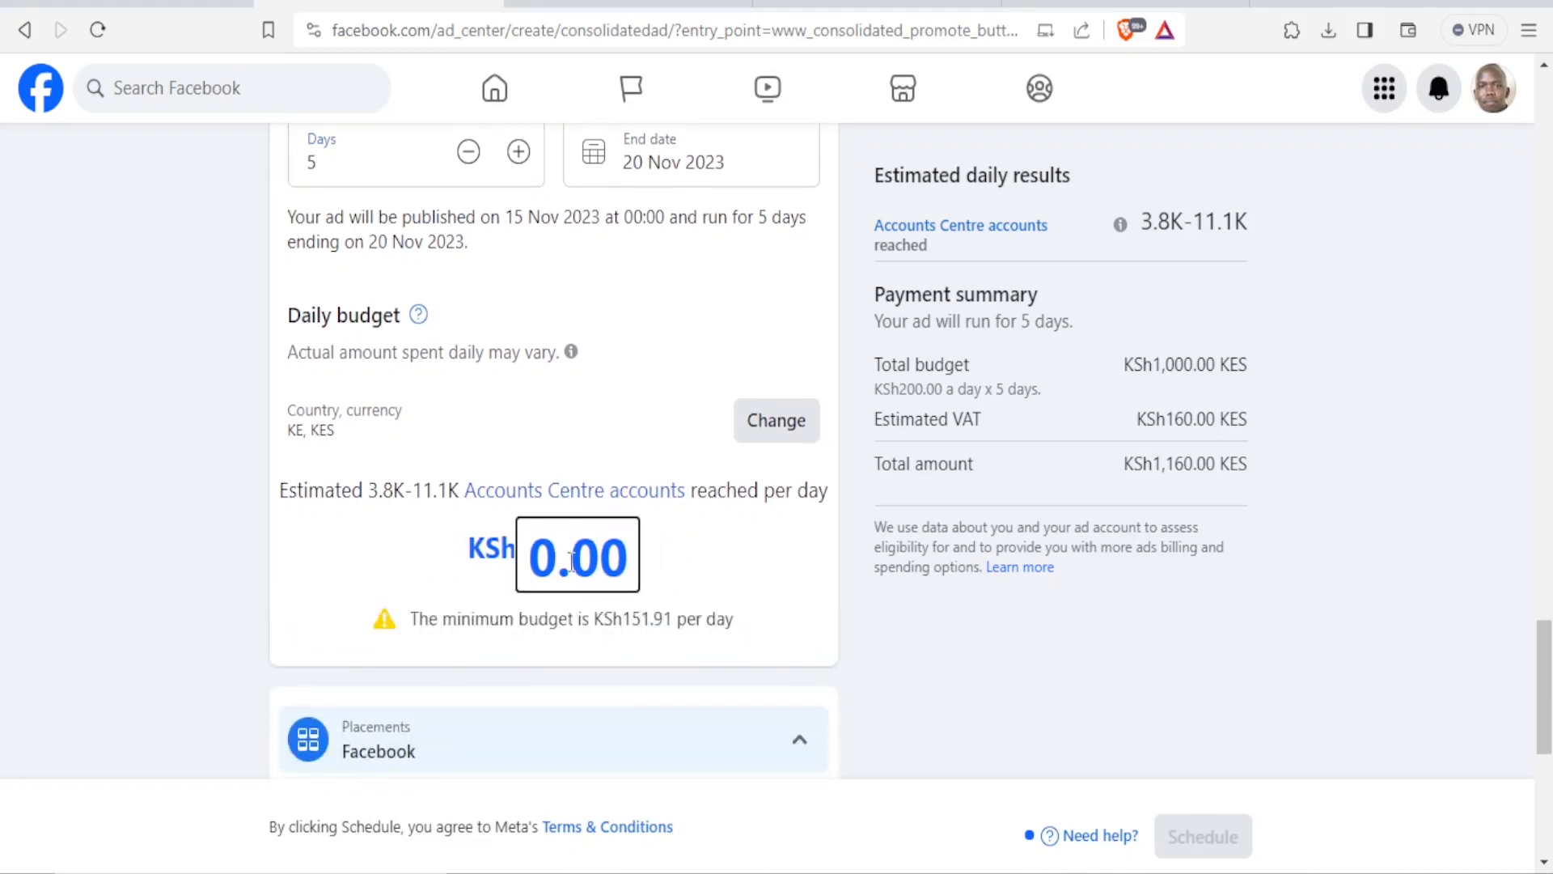
pyautogui.write('50')
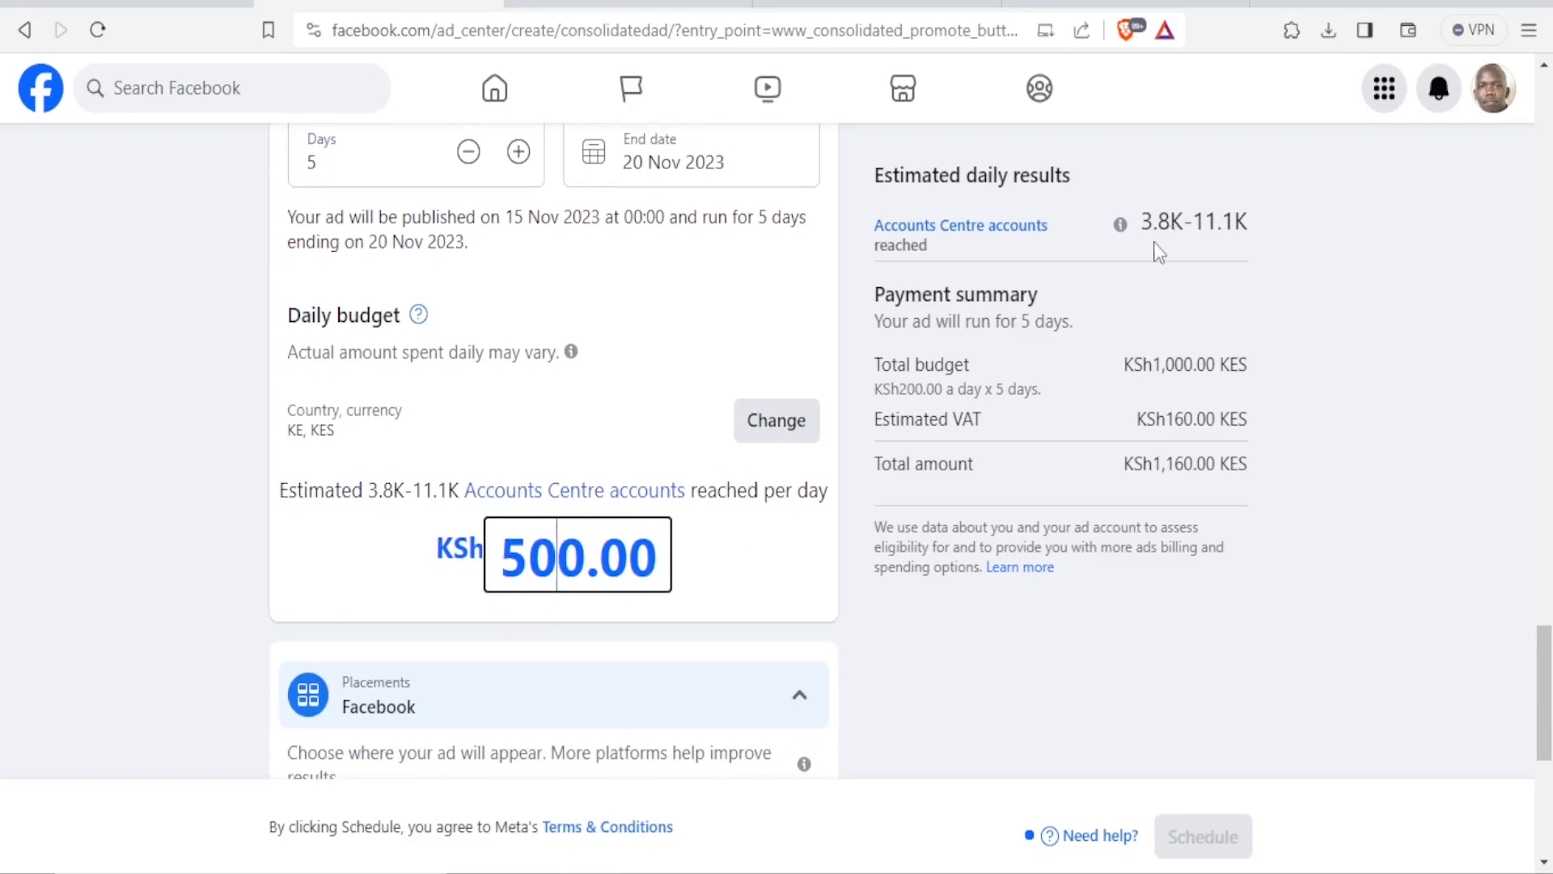
pyautogui.write('0')
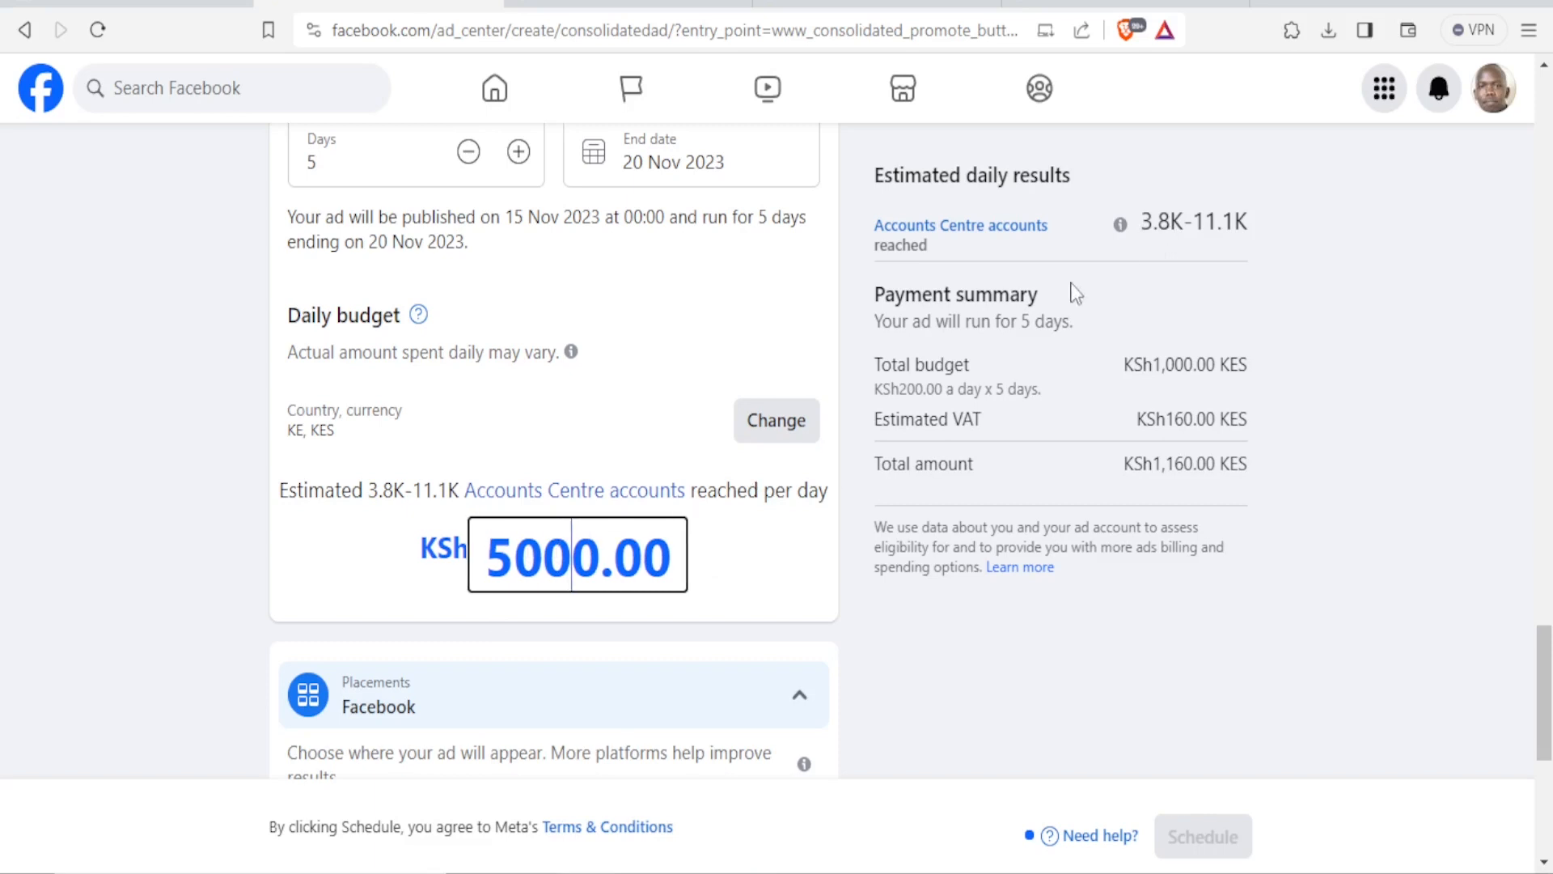
pyautogui.press('Return')
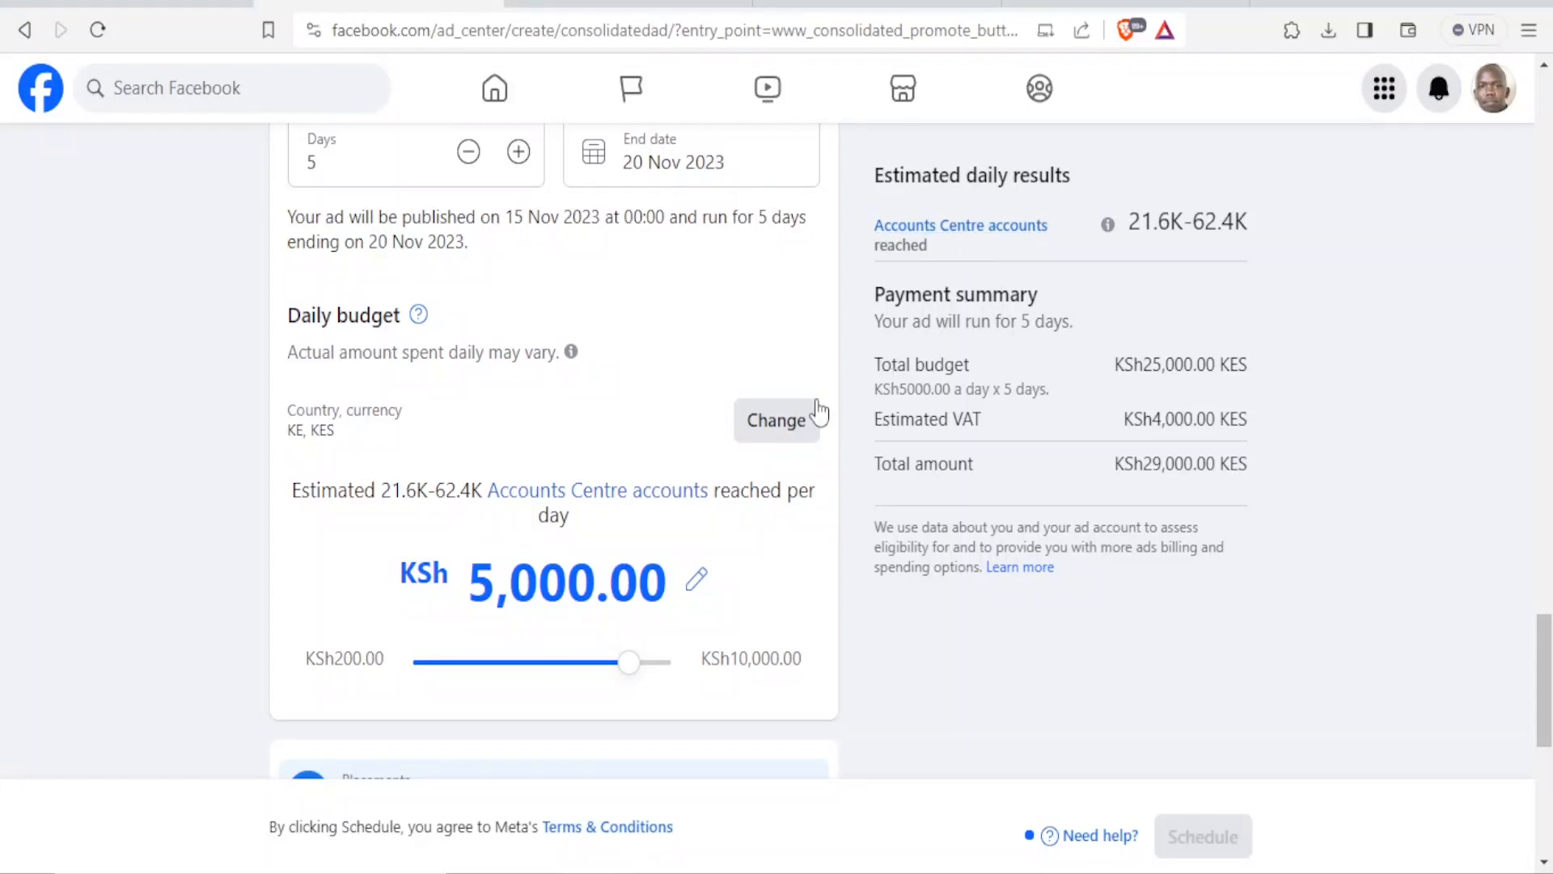
# Expand the ad's payment method section and view the accepted payment options.
pyautogui.scroll(-8, 1544, 838)
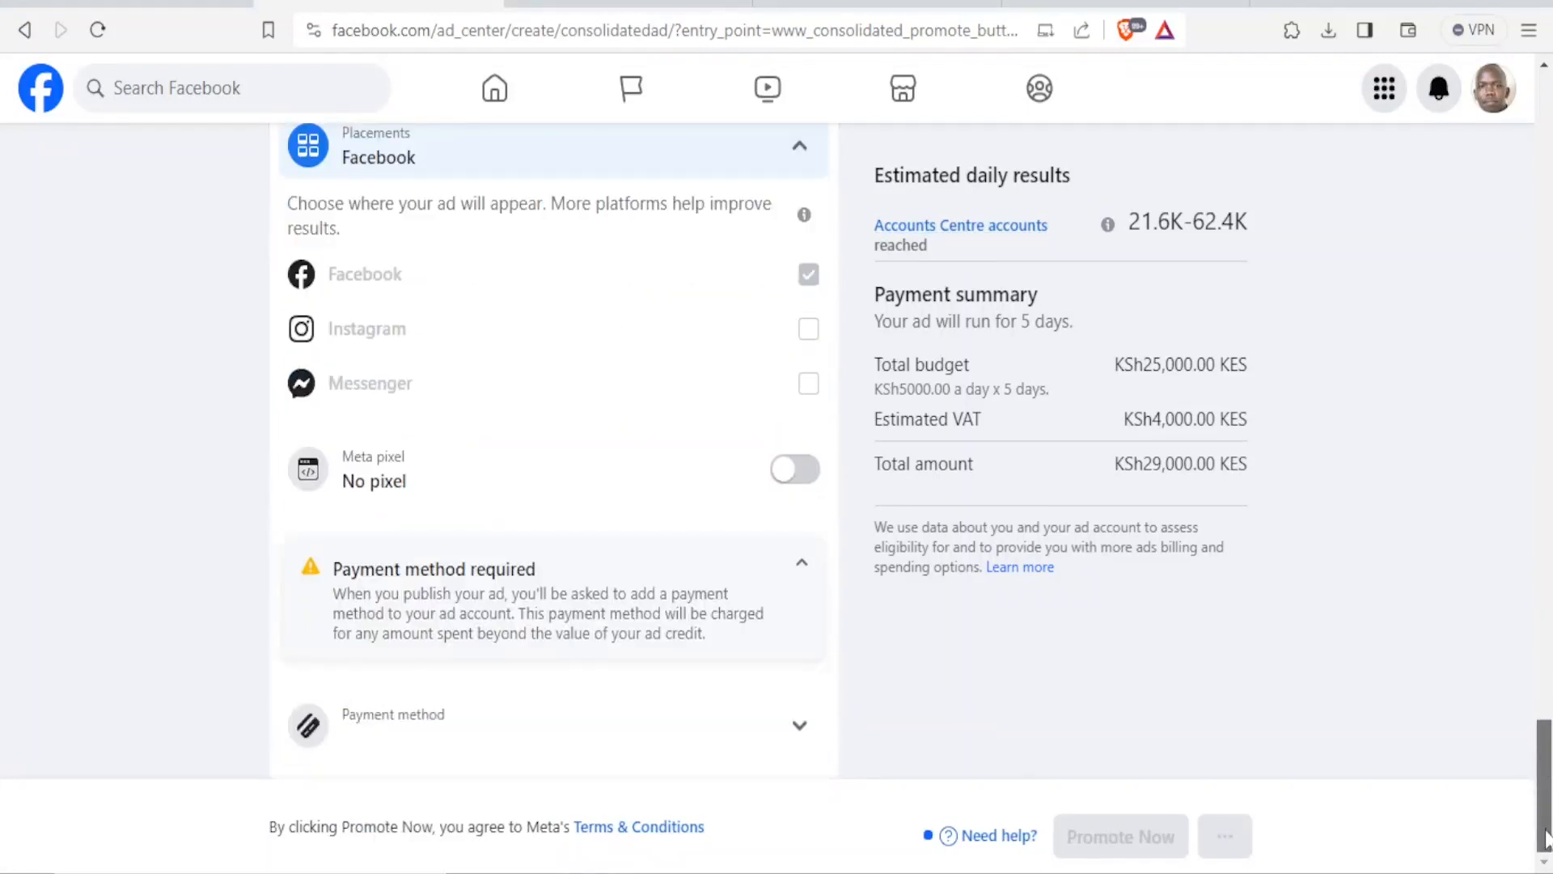
pyautogui.click(801, 729)
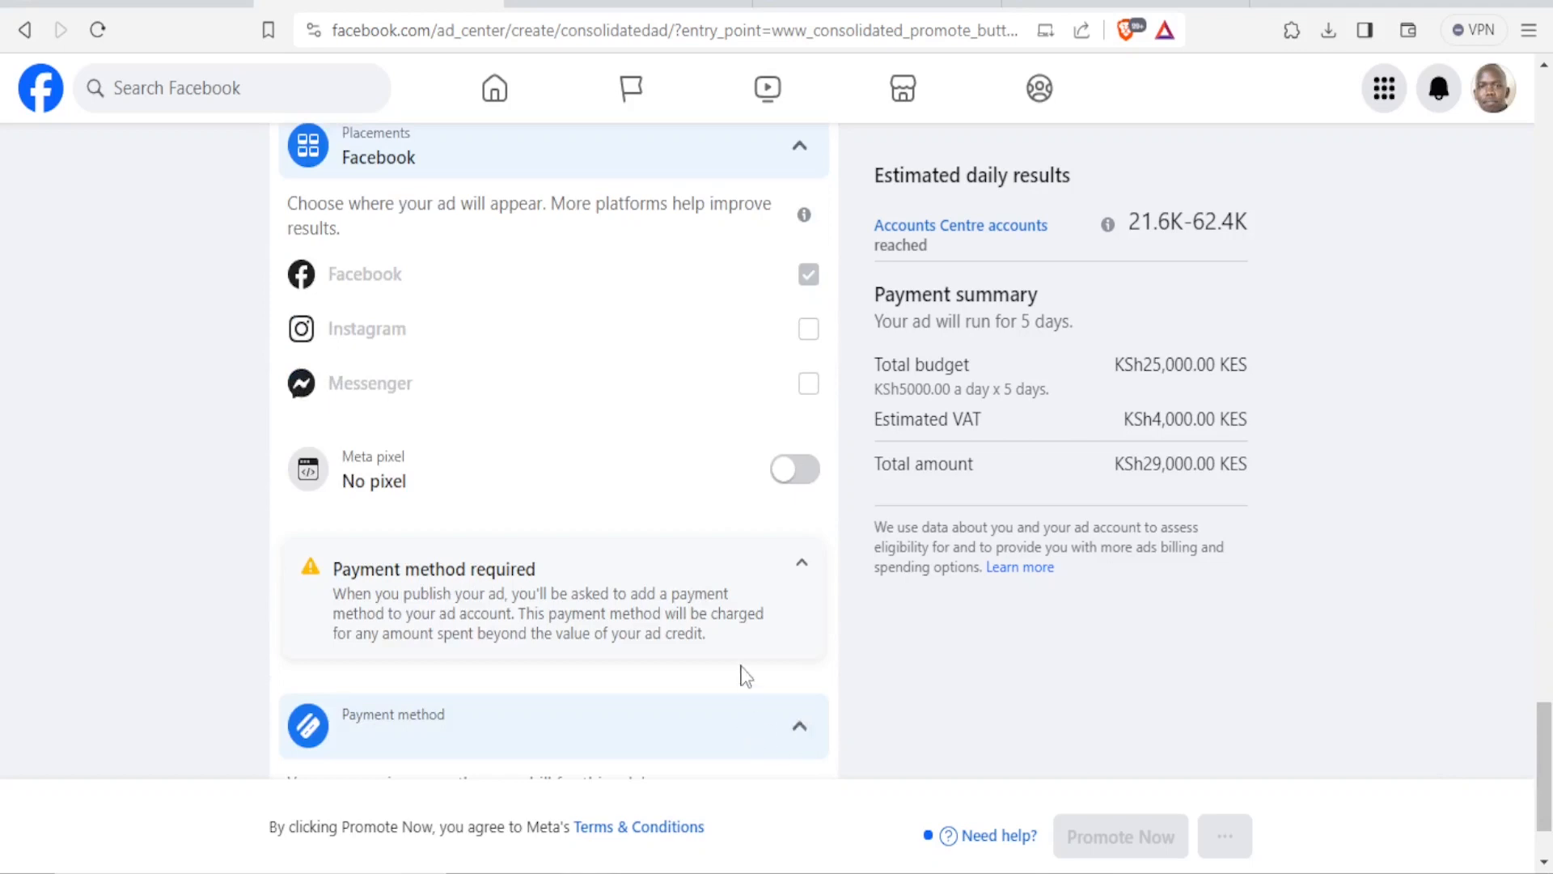
pyautogui.scroll(-2, 746, 675)
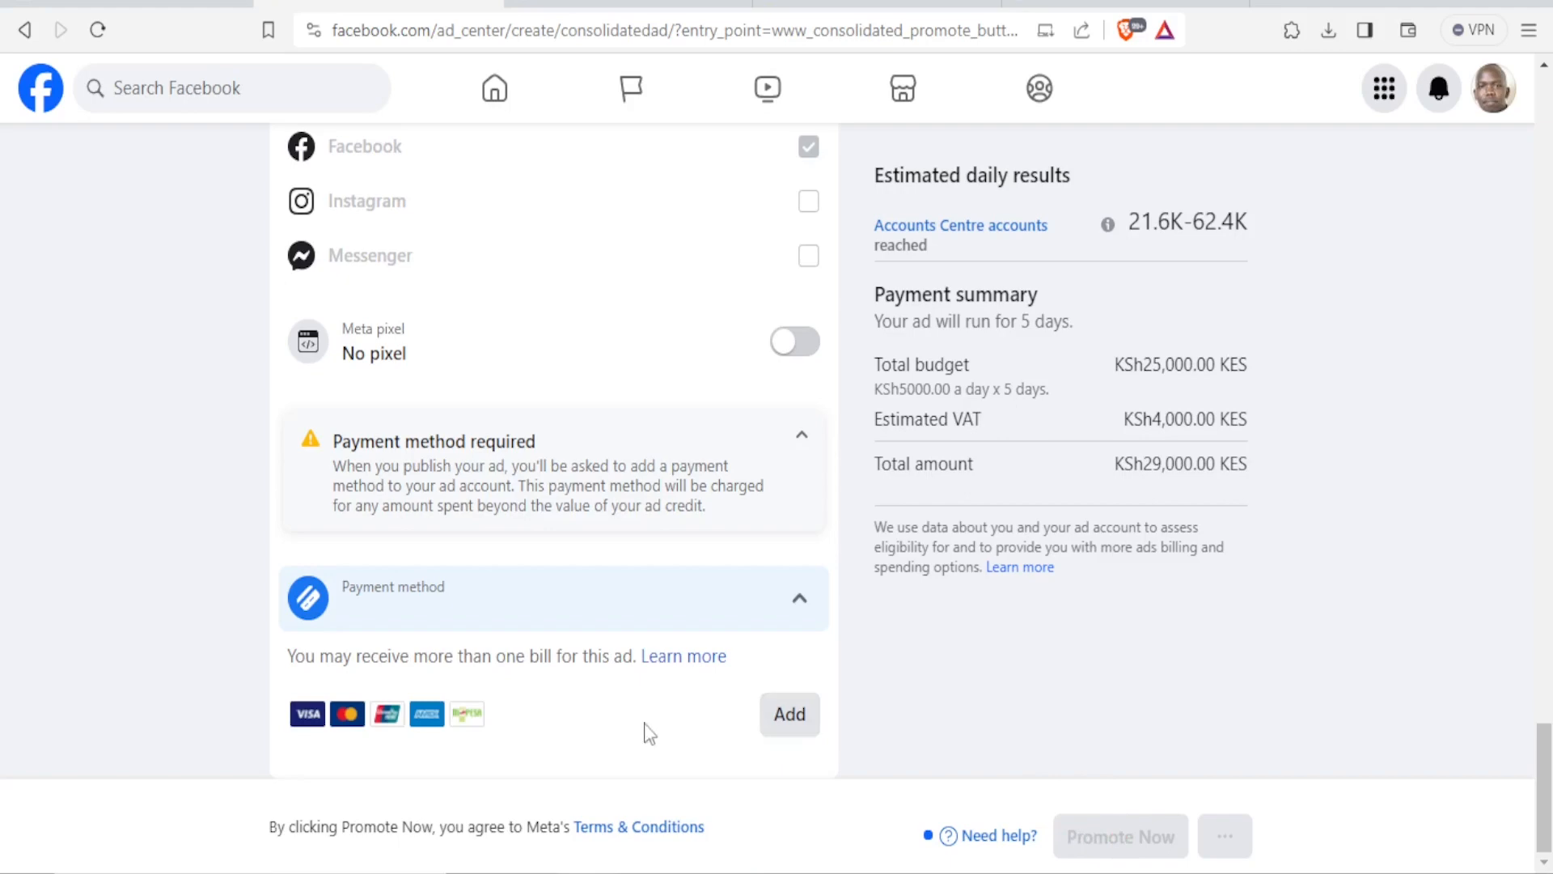
# Return to the Joemuchpage Page, choose Boost a Post as the ad type, and start boosting the suggested post published on 9 Nov.
pyautogui.scroll(15, 981, 841)
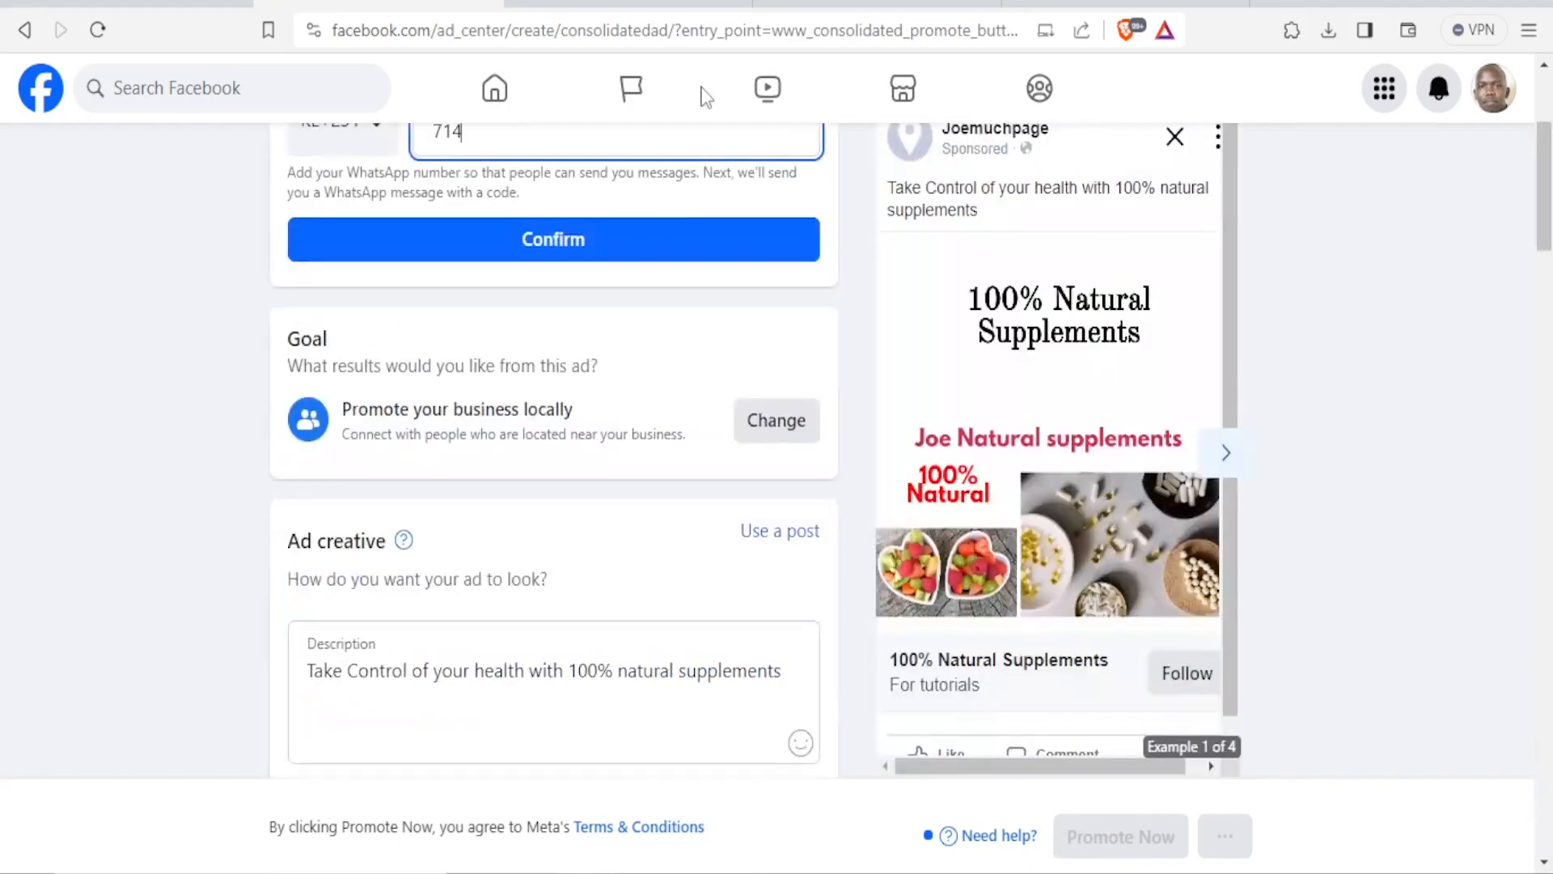
pyautogui.click(41, 89)
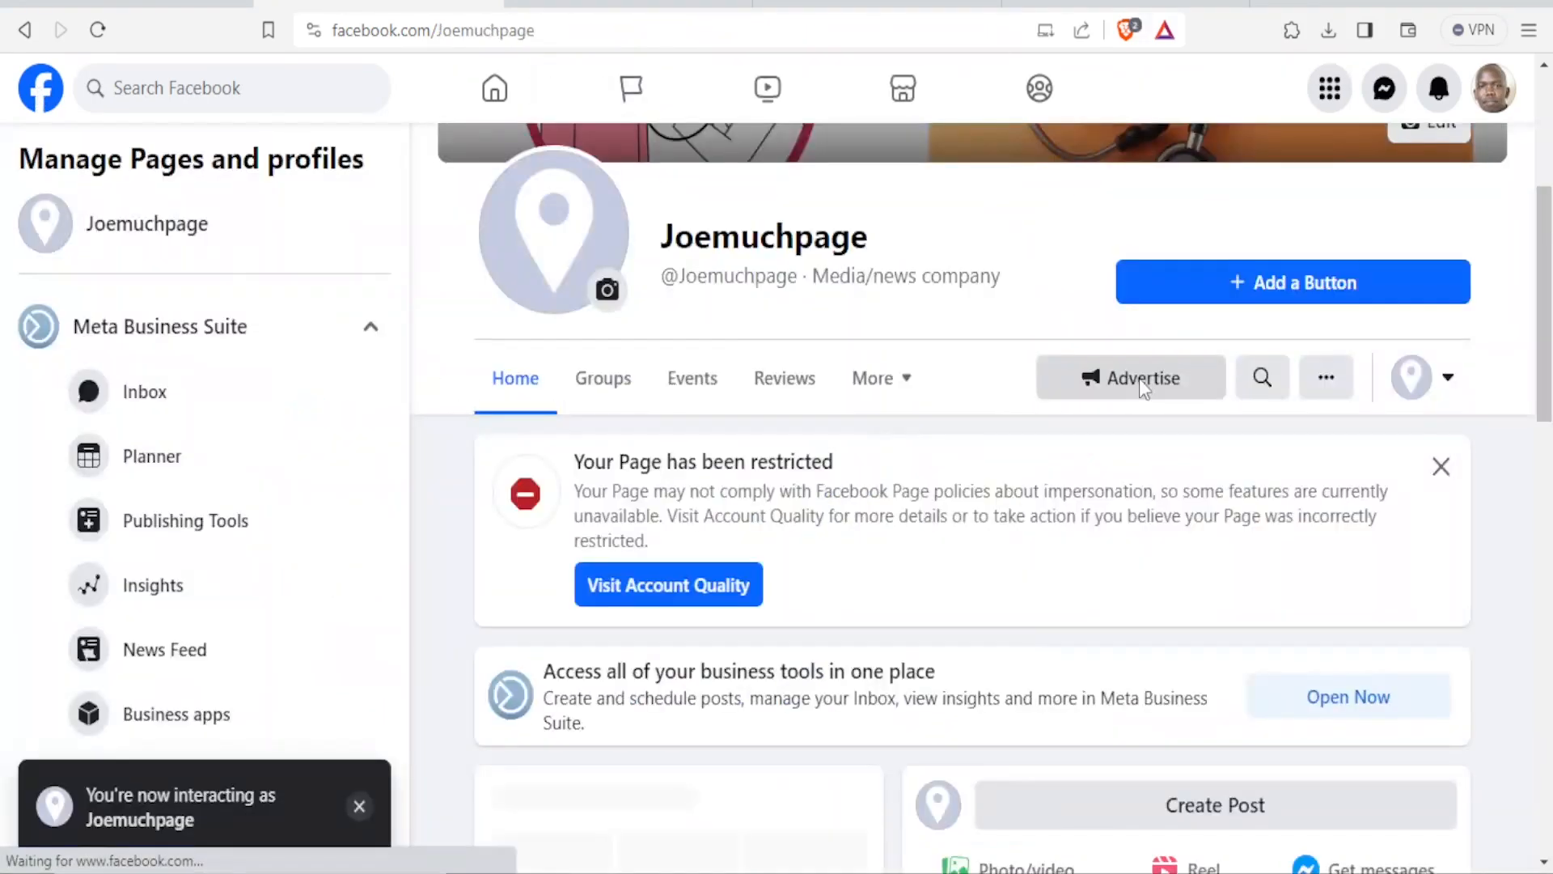
pyautogui.click(1178, 394)
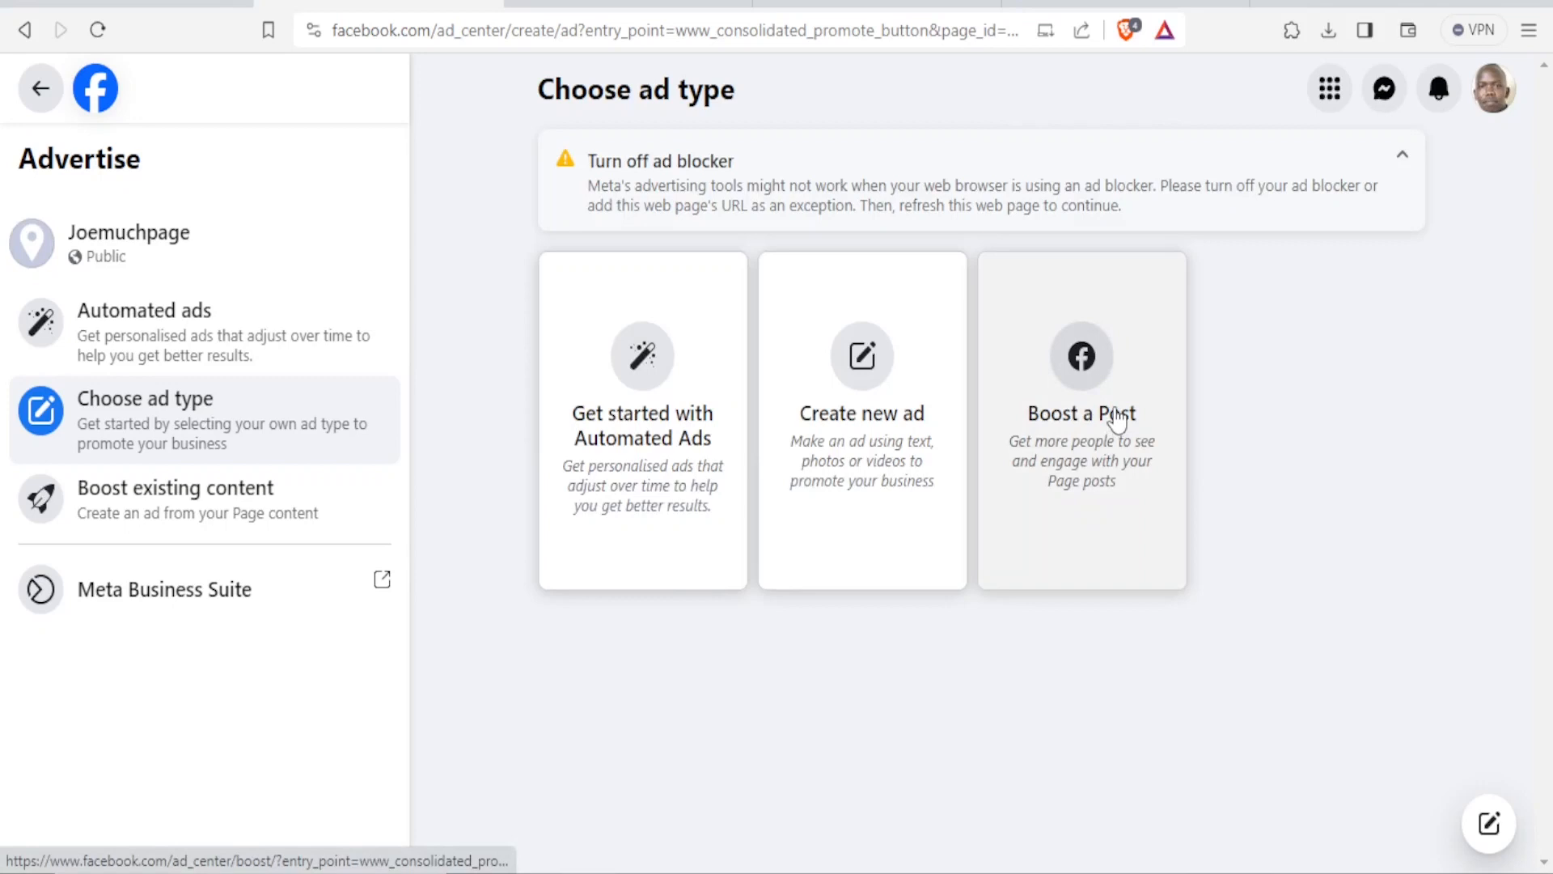
pyautogui.click(1116, 419)
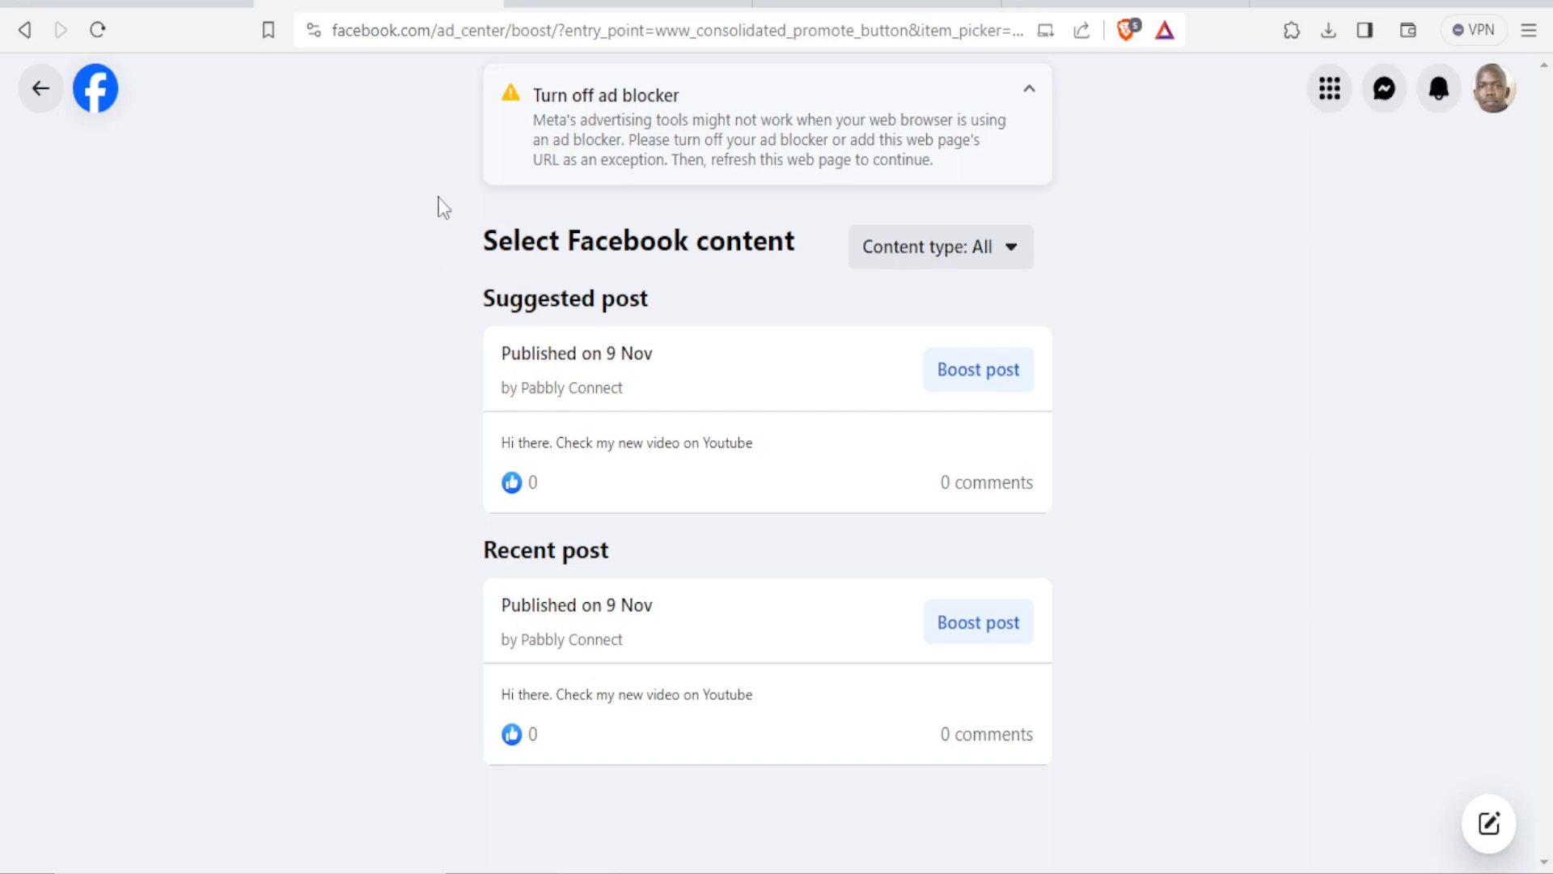
pyautogui.click(968, 370)
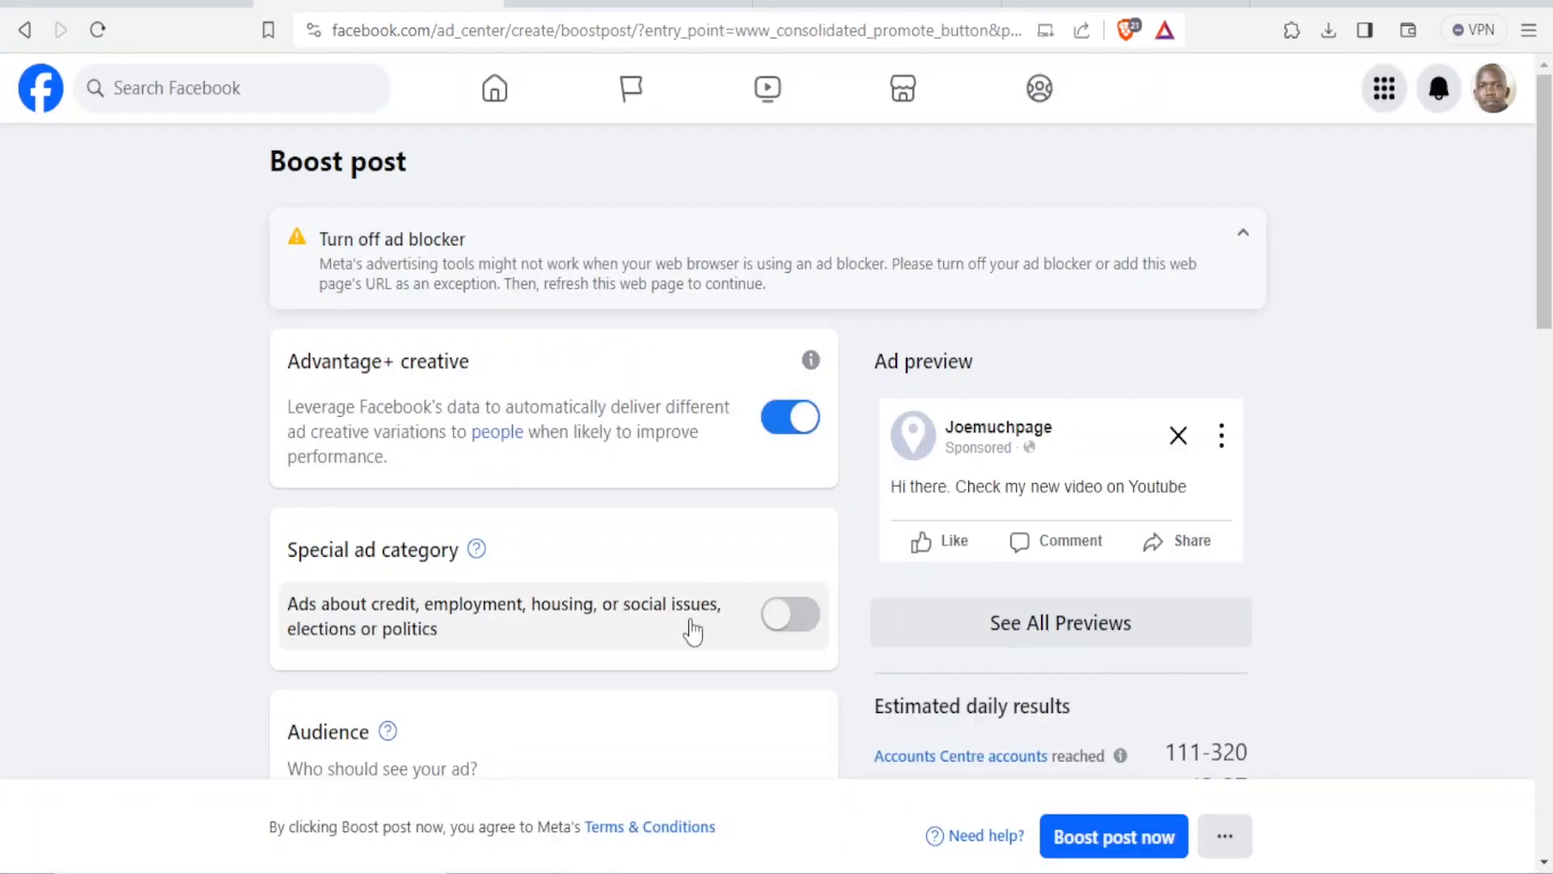
# Review the boost's audience details, proceed to boosting to view the payment method choices, and close the payment information without adding any.
pyautogui.scroll(-4, 692, 631)
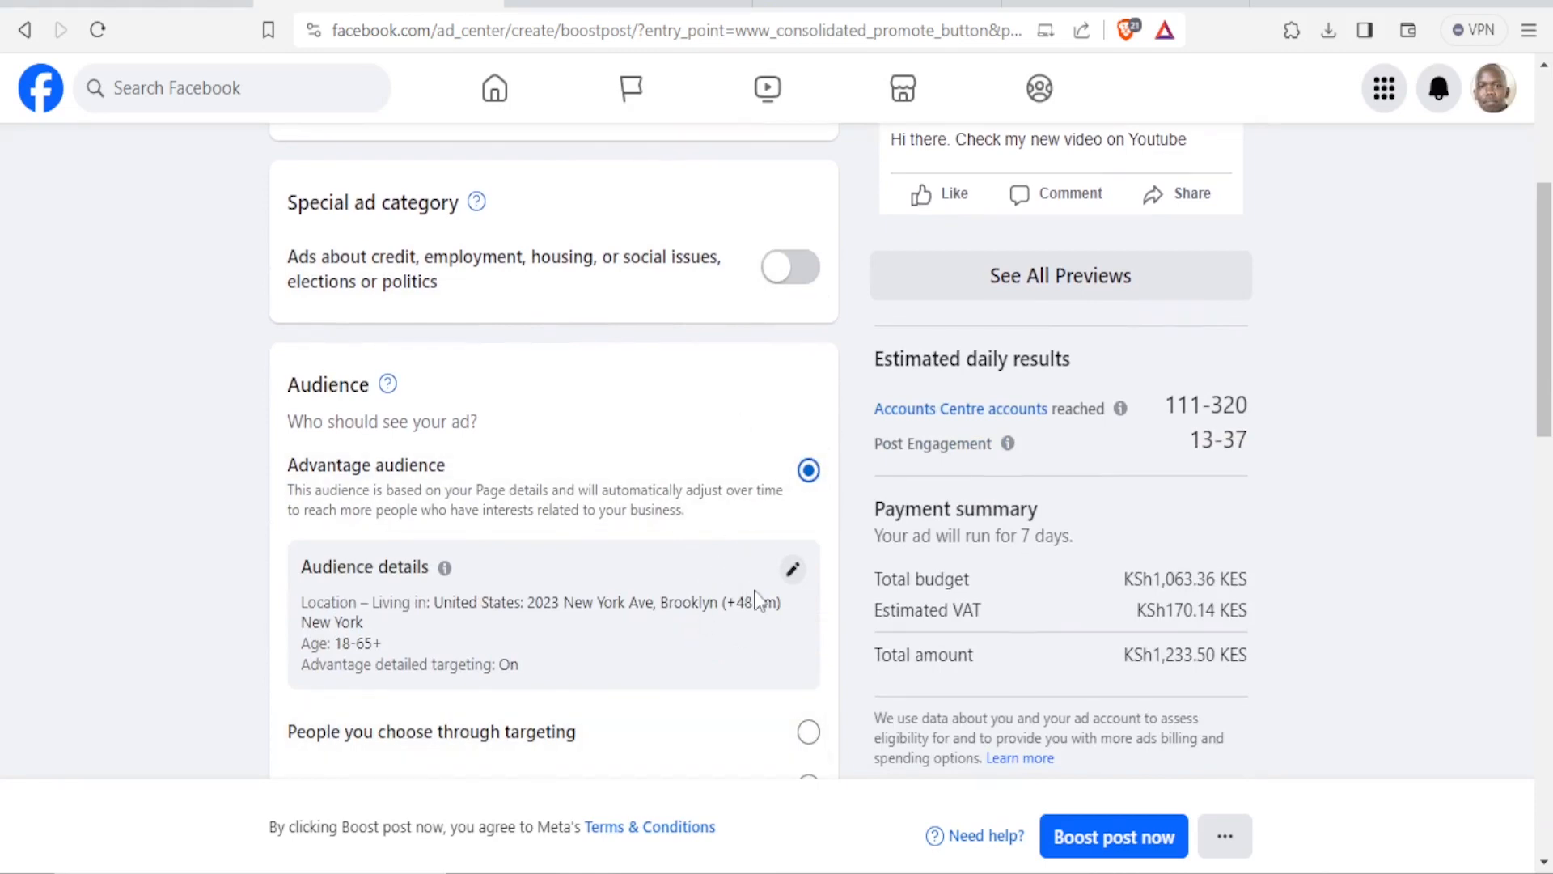
pyautogui.click(1117, 853)
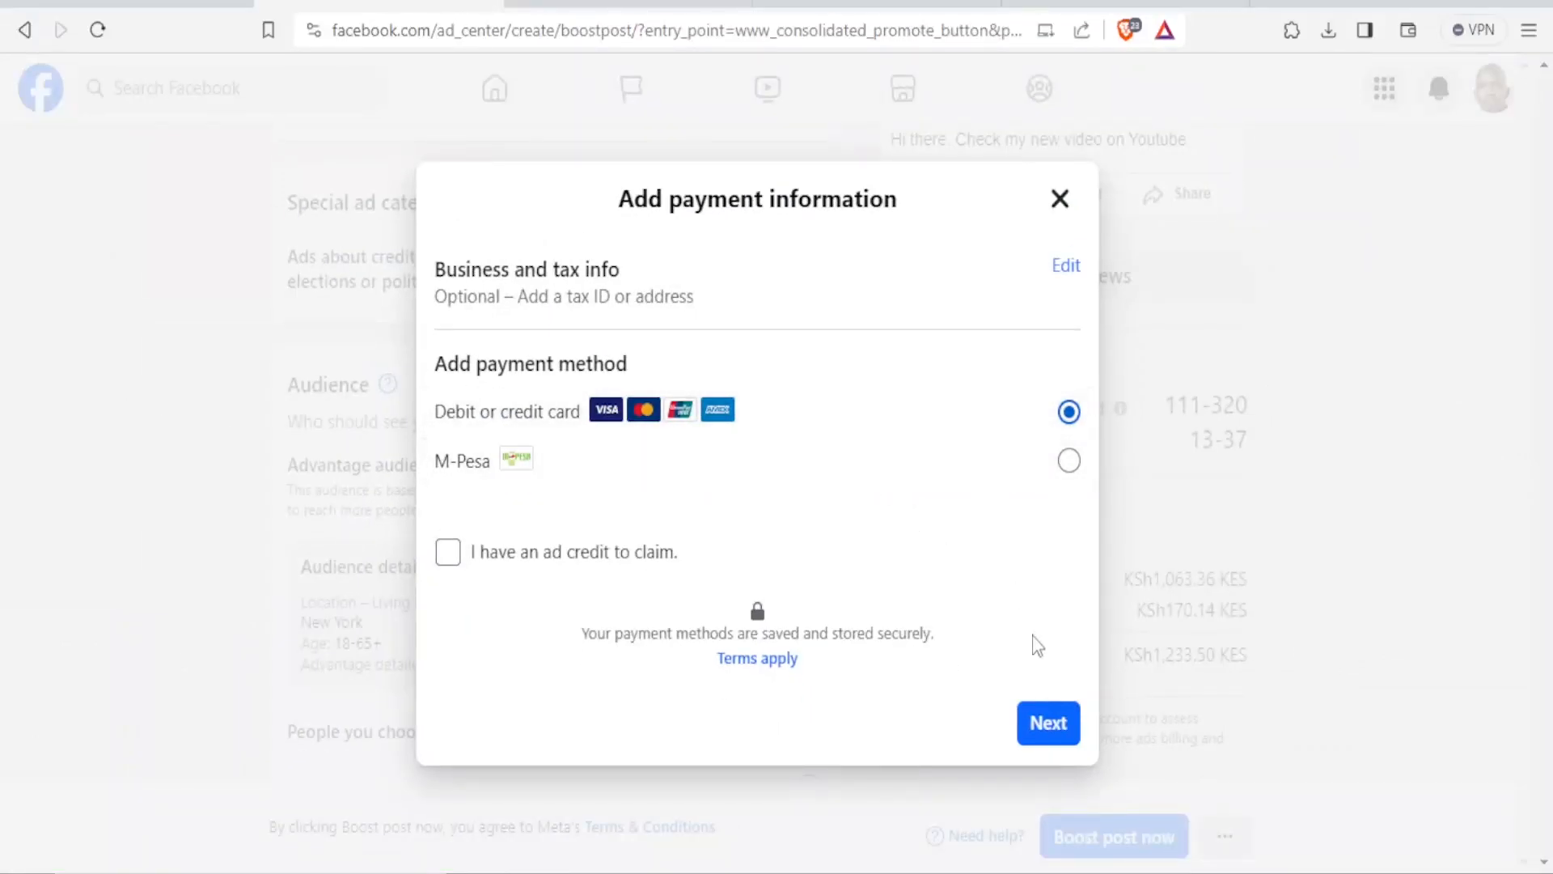
pyautogui.click(1059, 198)
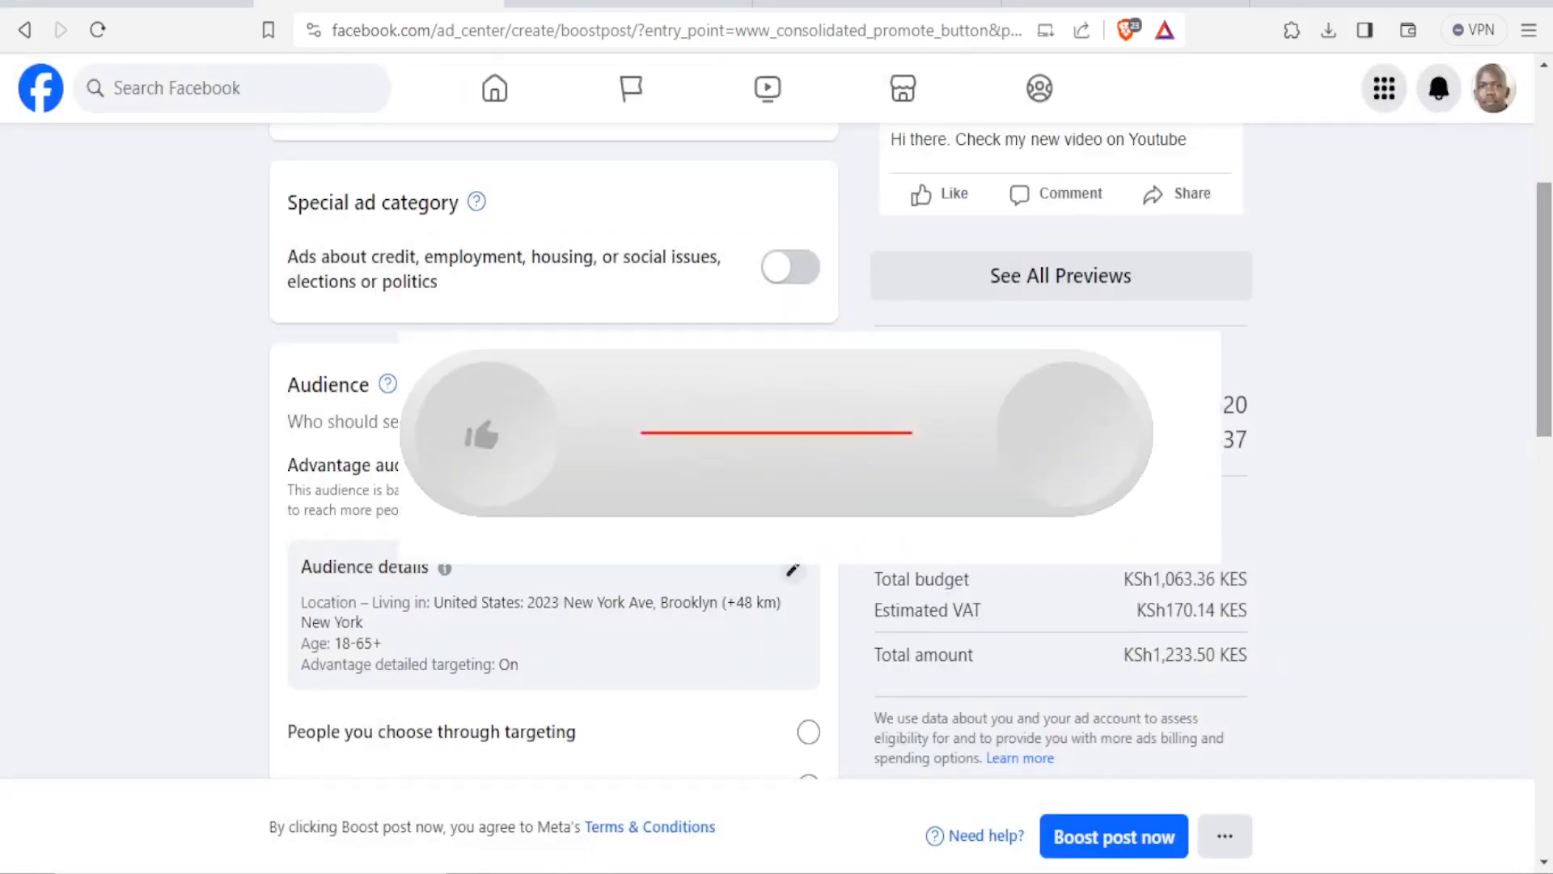
pyautogui.scroll(2, 1547, 323)
pyautogui.scroll(2, 1547, 323)
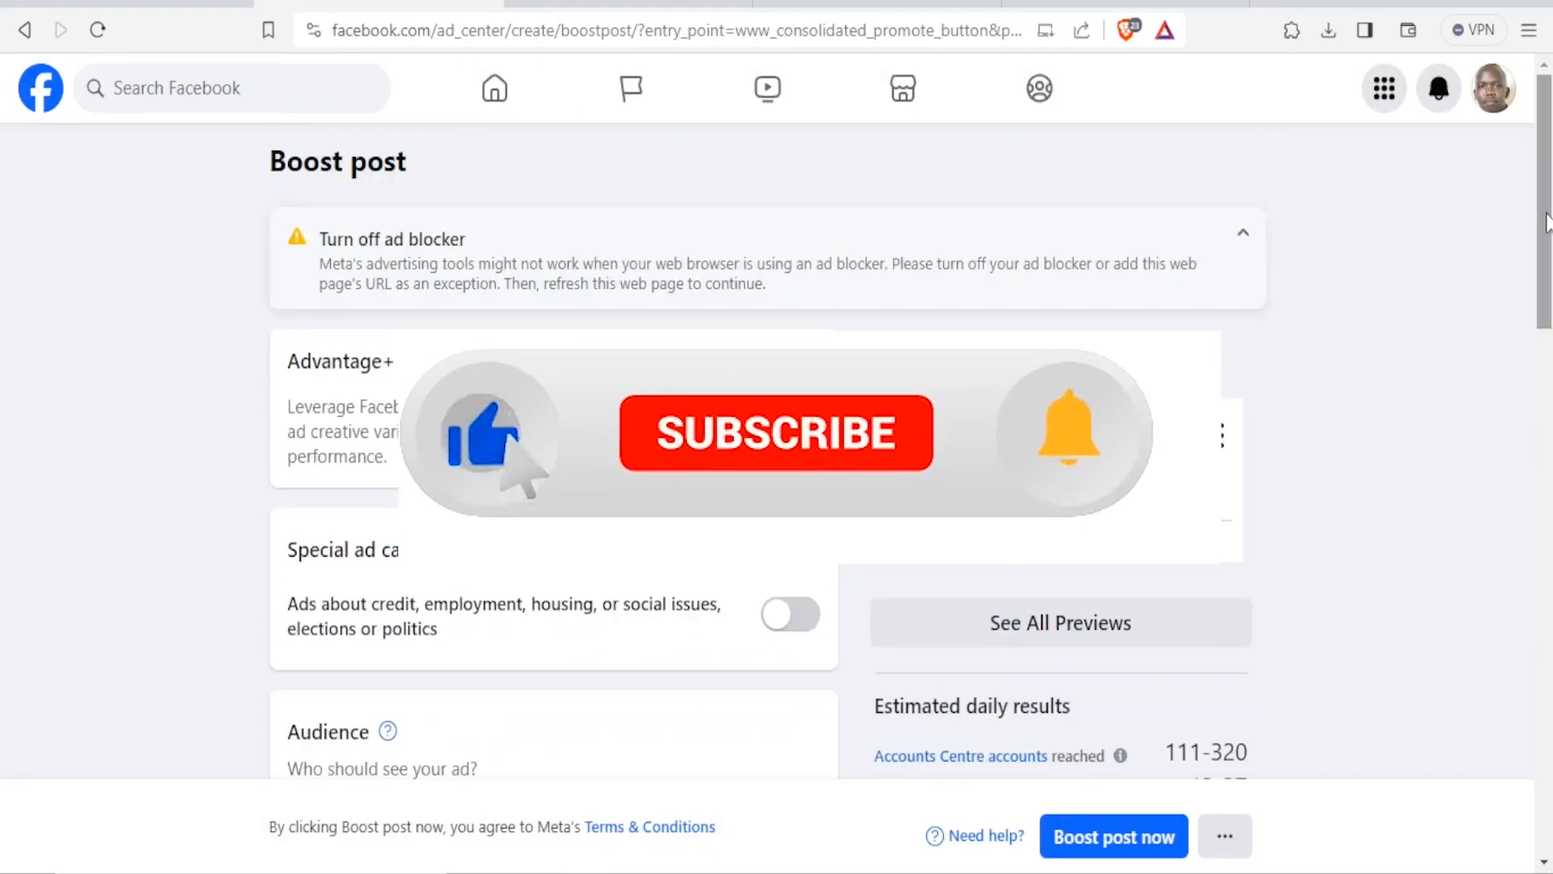